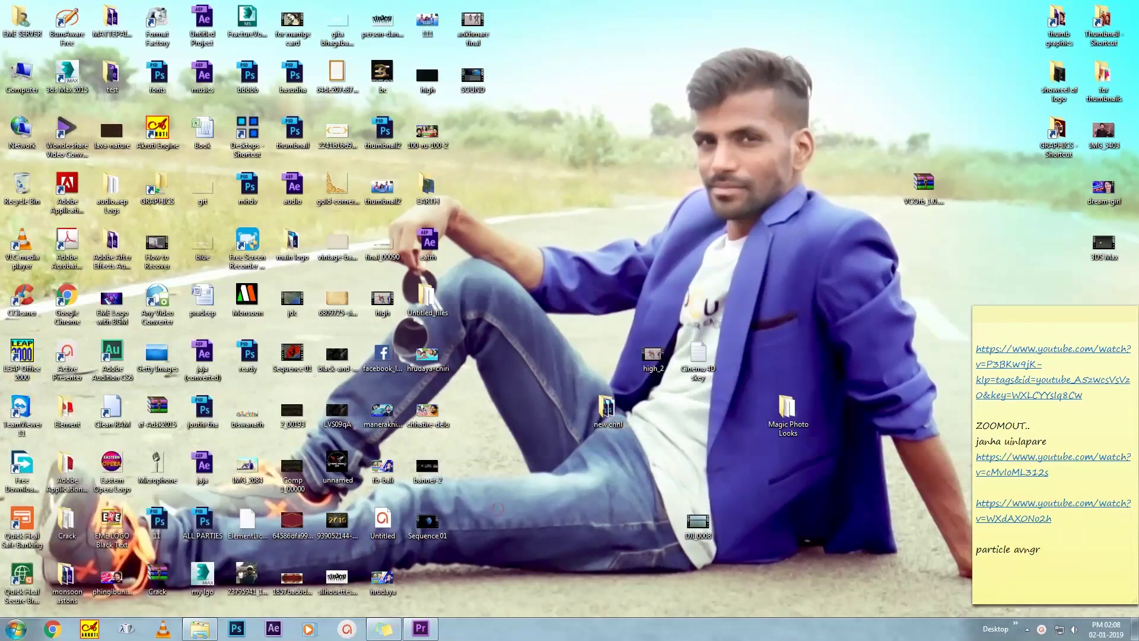
- Launch Google Earth Pro from the Start menu and dismiss its Start-up Tips
click(16, 628)
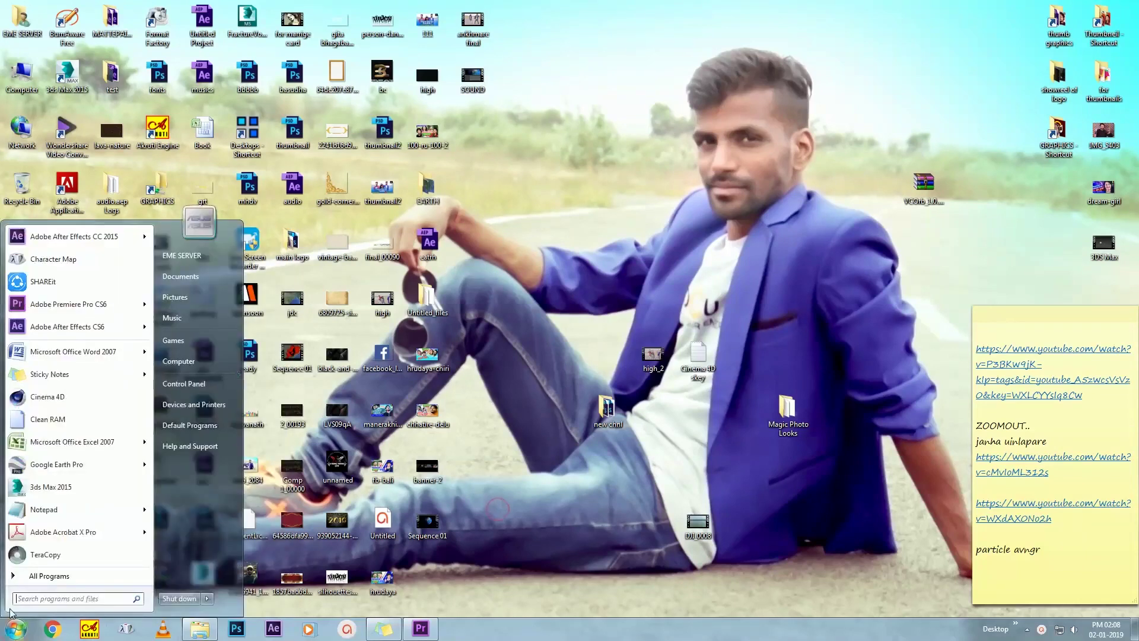
click(70, 468)
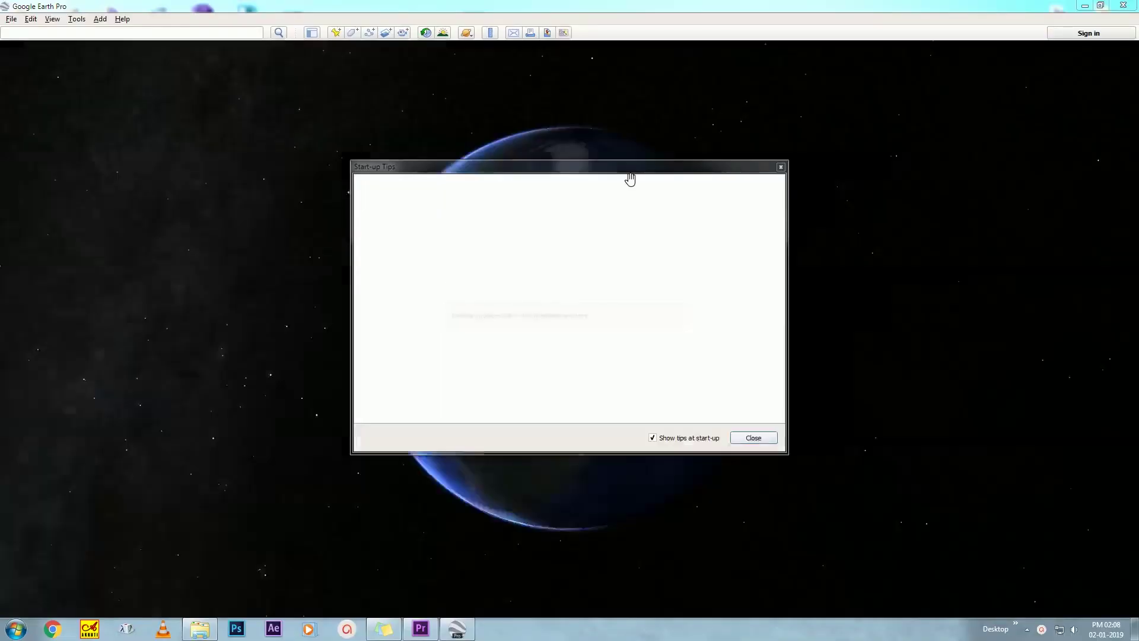
click(752, 437)
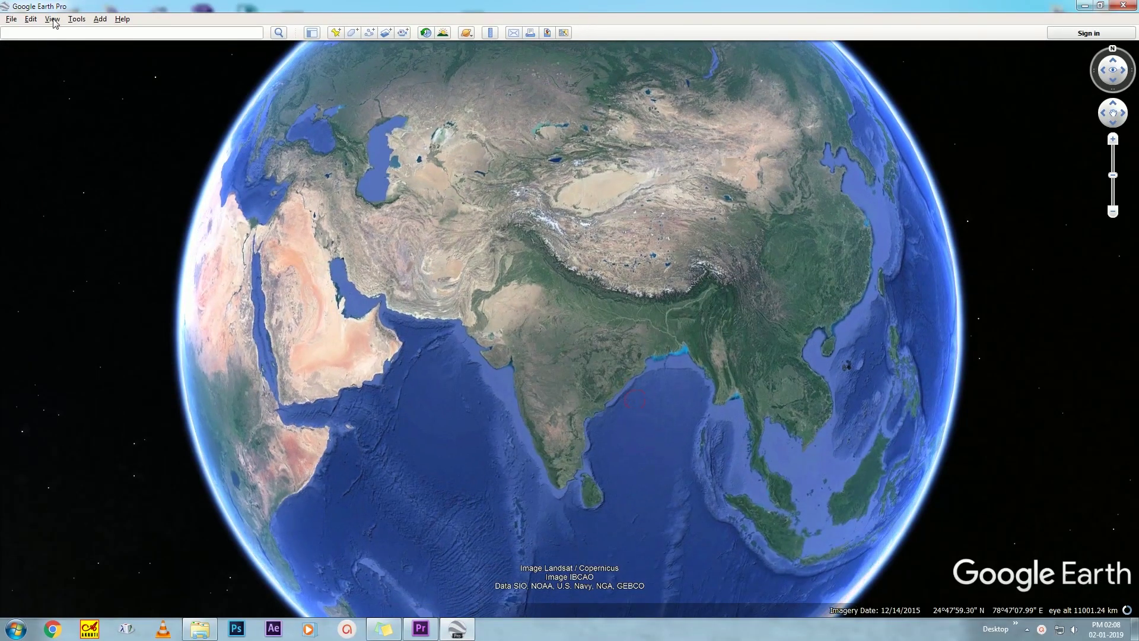
click(52, 20)
click(199, 46)
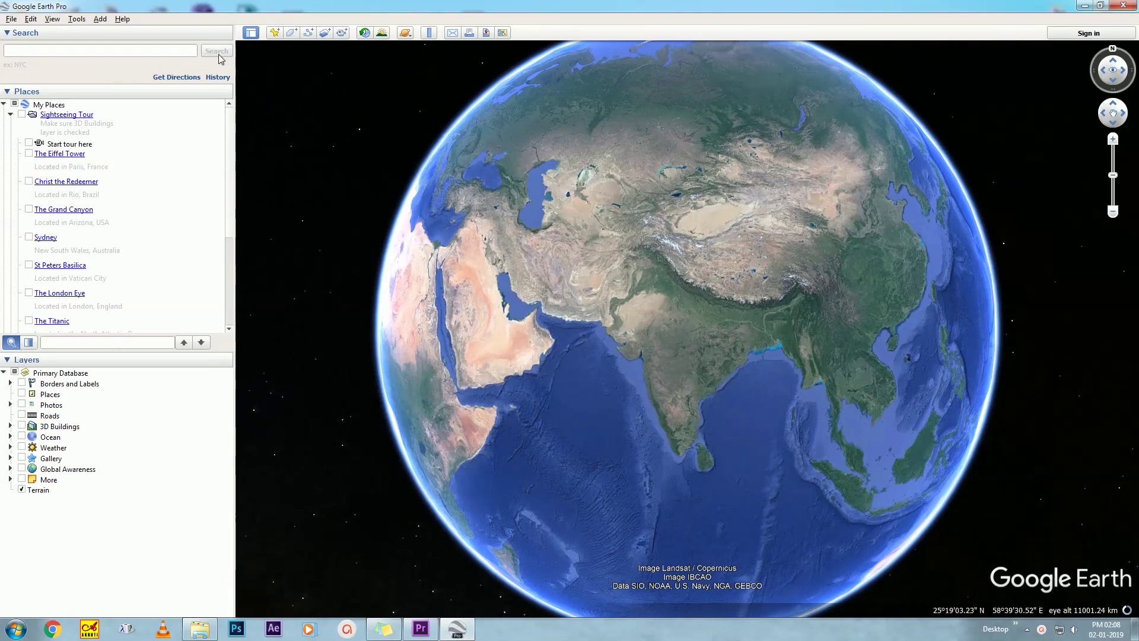
click(77, 18)
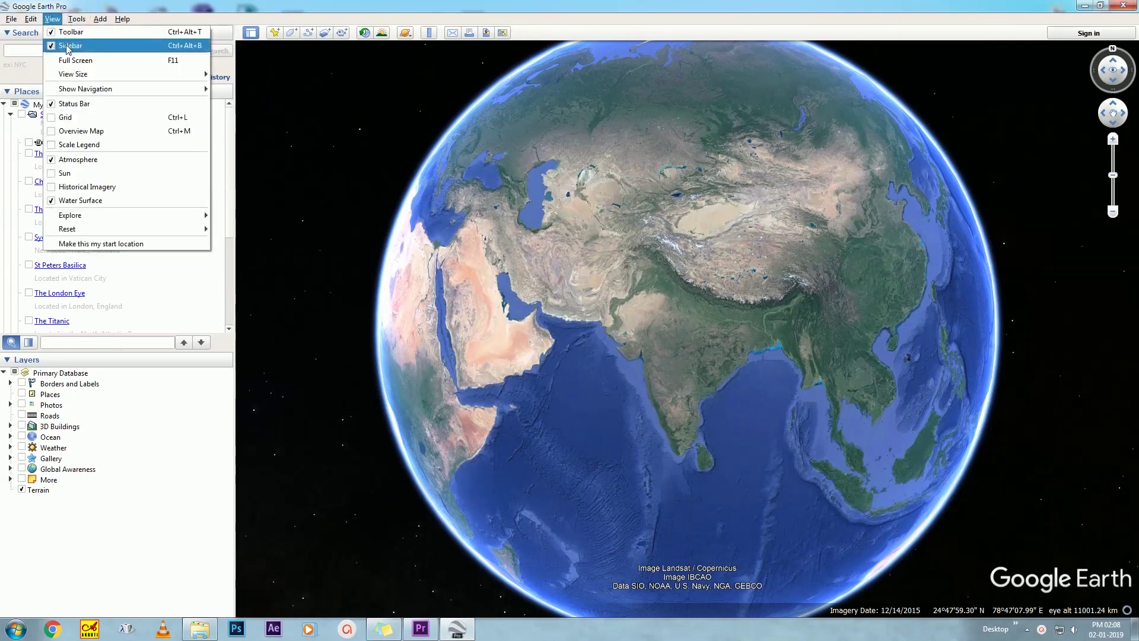
click(67, 46)
- Zoom from the globe toward India's east coast, centring the river city near the Mahanadi delta
scroll(625, 352, up, 3)
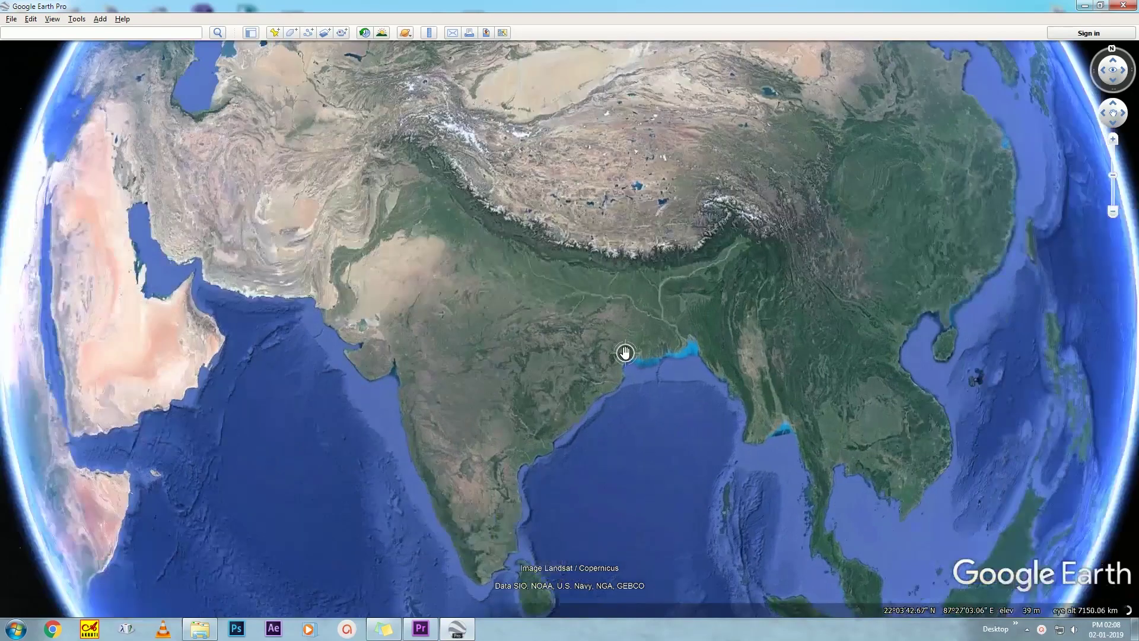
scroll(617, 359, up, 5)
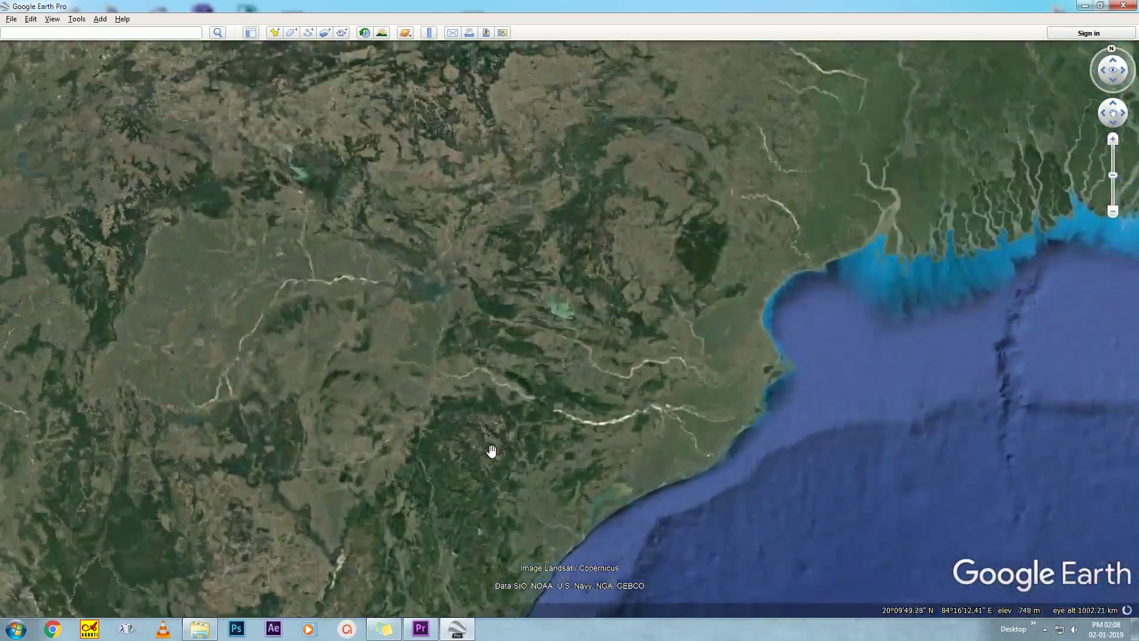
scroll(759, 392, up, 3)
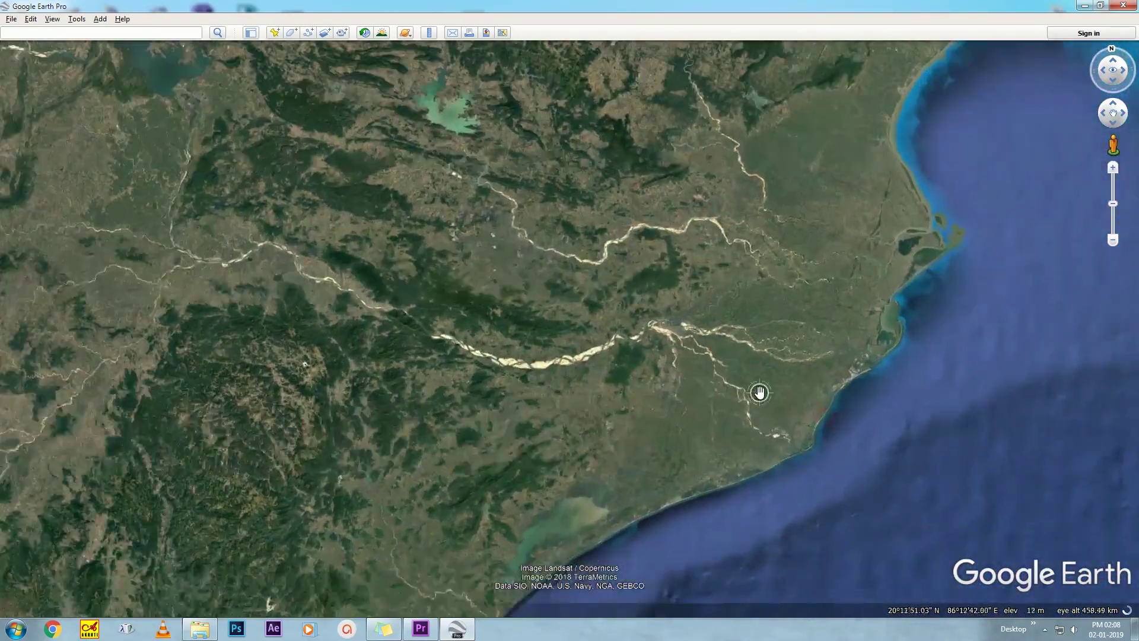
scroll(760, 392, up, 3)
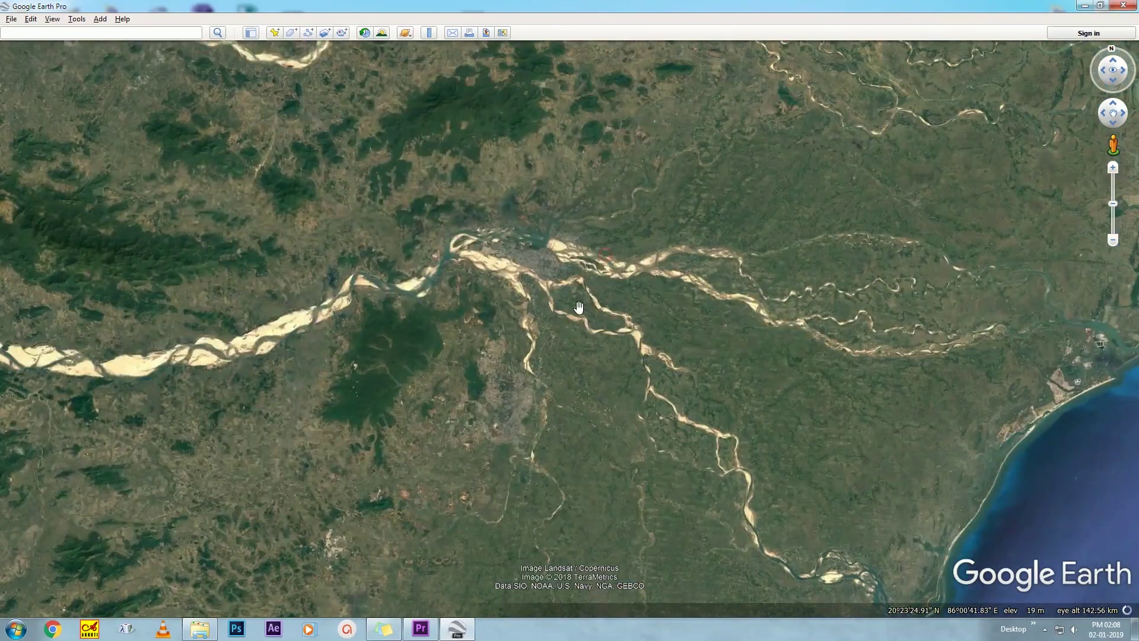
scroll(578, 307, up, 2)
drag(578, 305, 578, 474)
scroll(579, 275, up, 4)
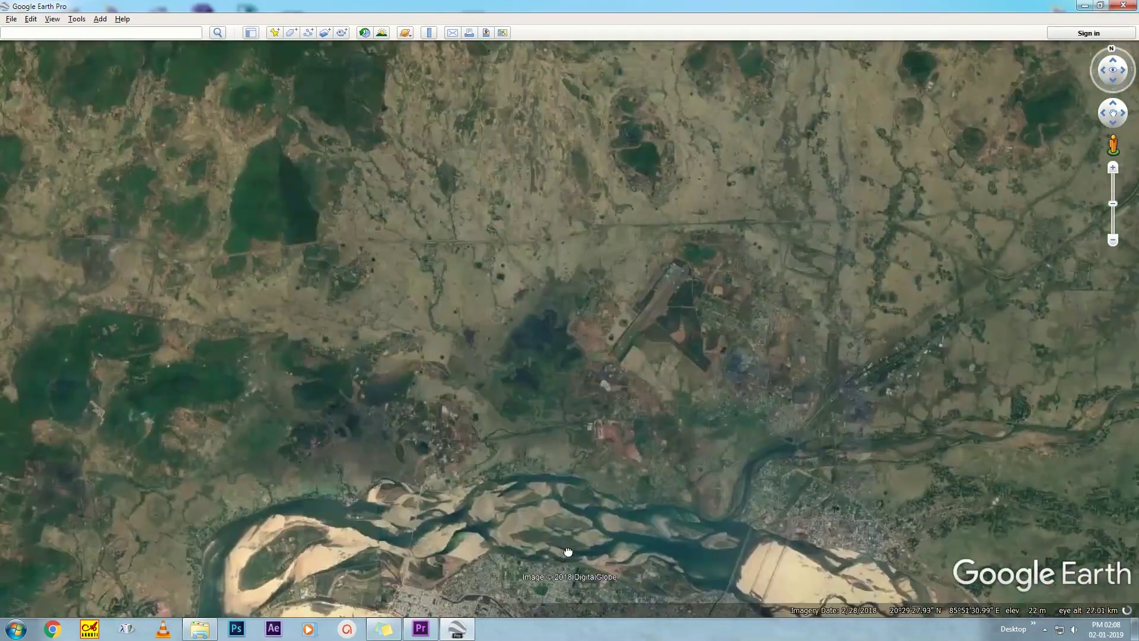
drag(568, 552, 592, 367)
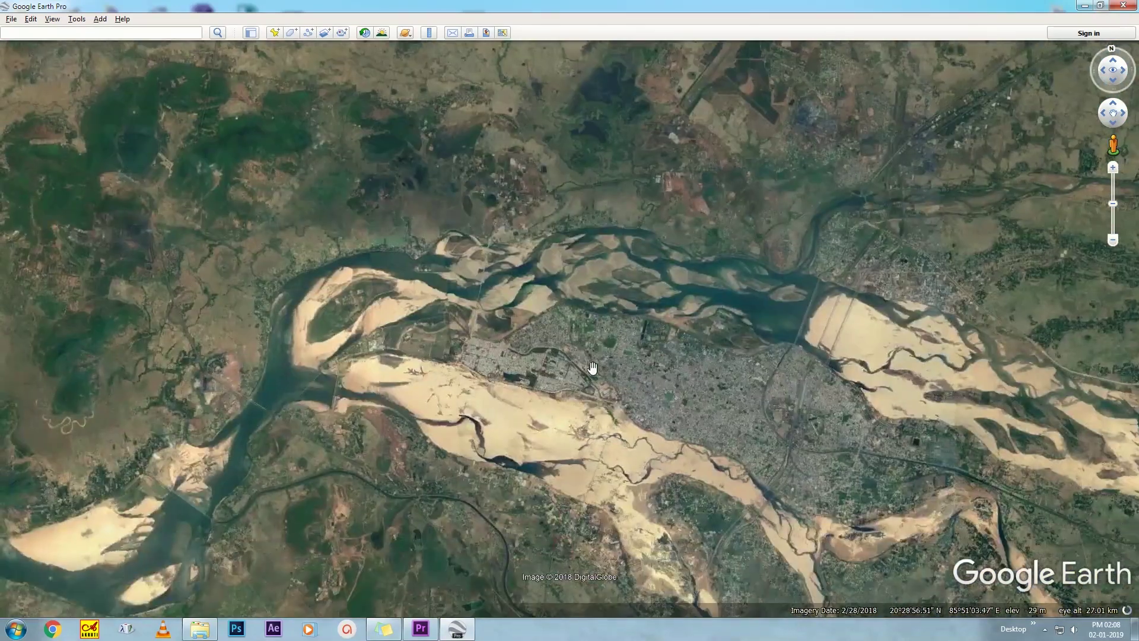
- Zoom in further until the city stadium fills the view at about 1.68 km altitude
scroll(623, 269, up, 4)
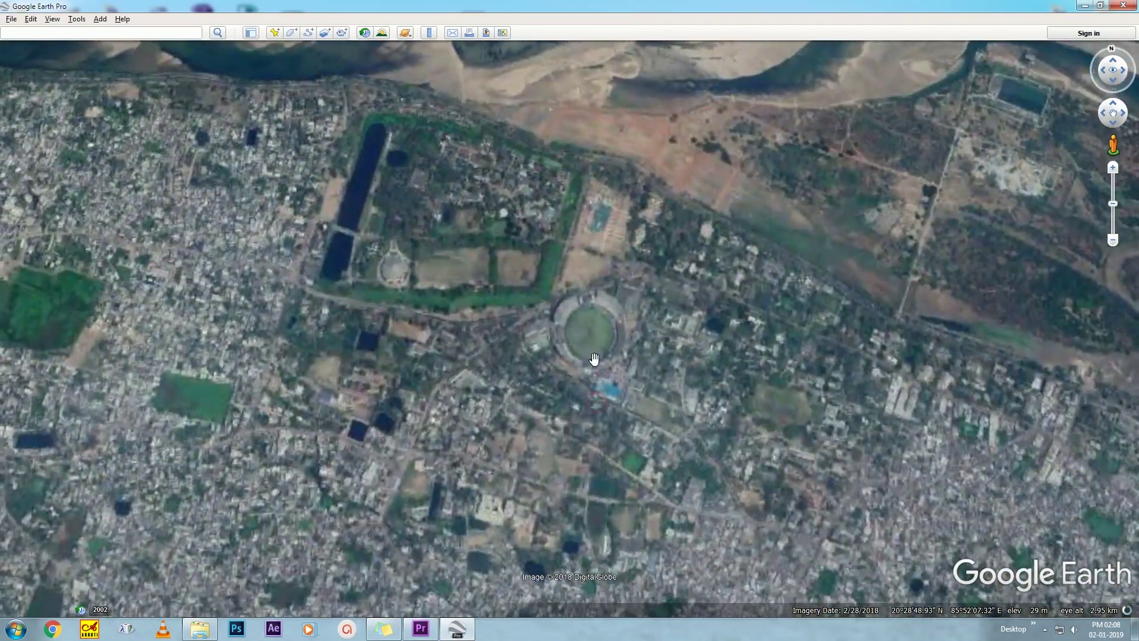
scroll(603, 358, up, 2)
scroll(602, 358, up, 1)
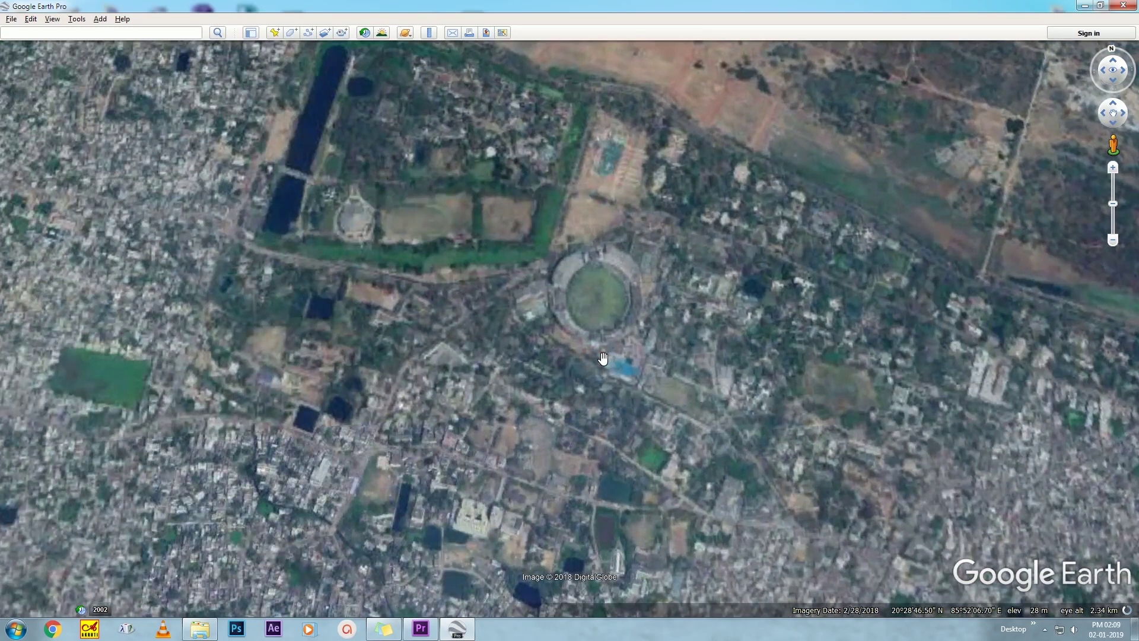
scroll(602, 358, up, 1)
scroll(584, 332, up, 1)
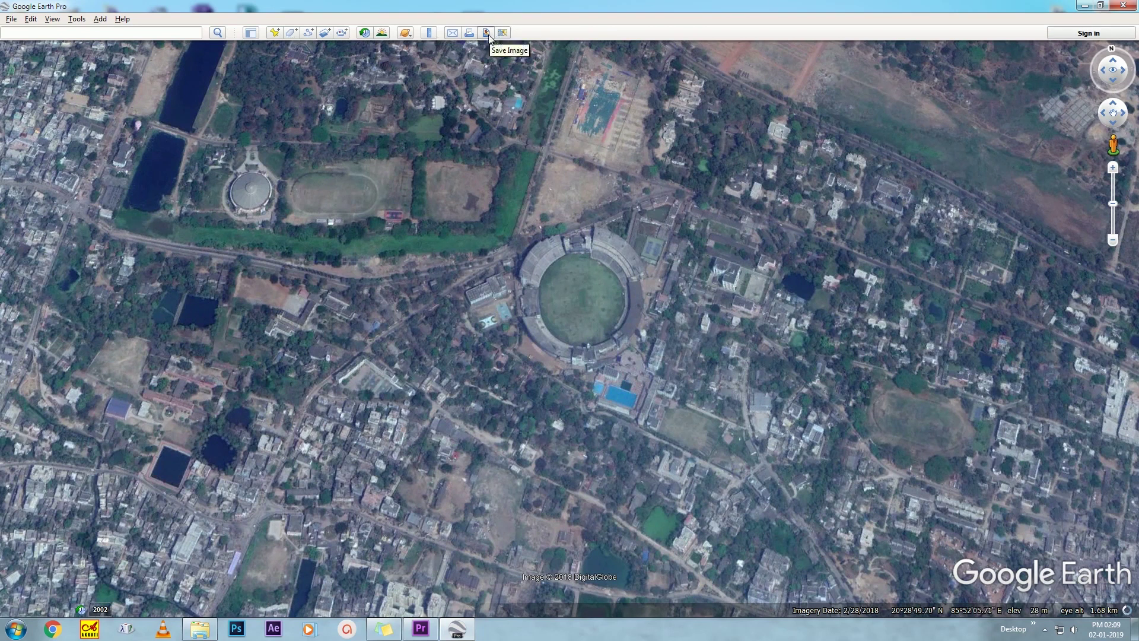
- Save the close stadium view as a JPEG image in the EARTH folder
click(489, 35)
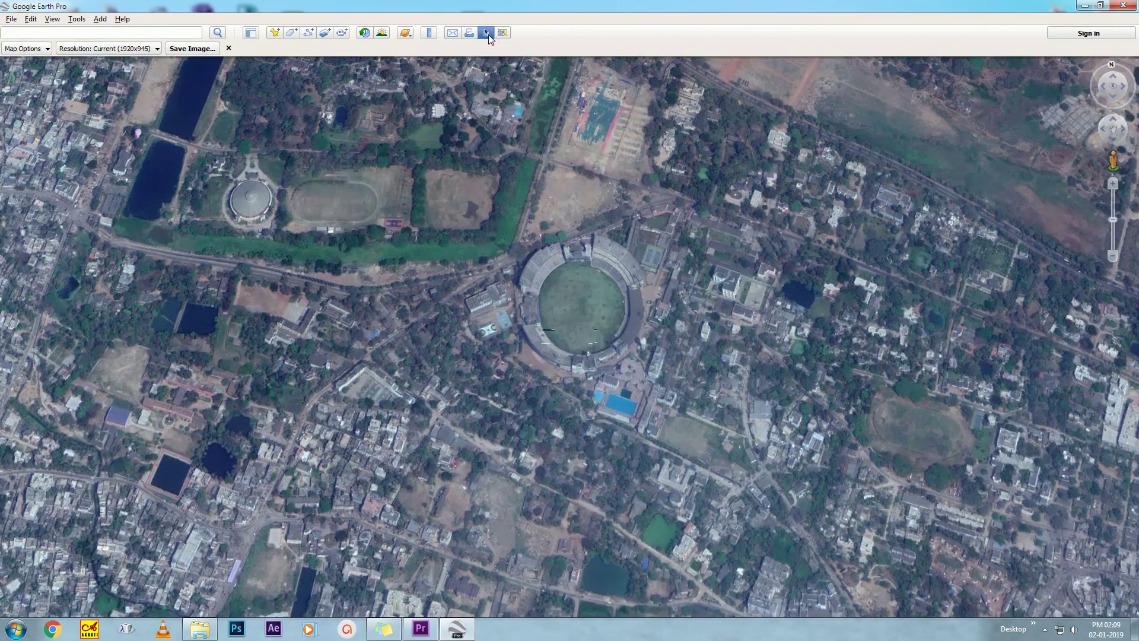
click(207, 54)
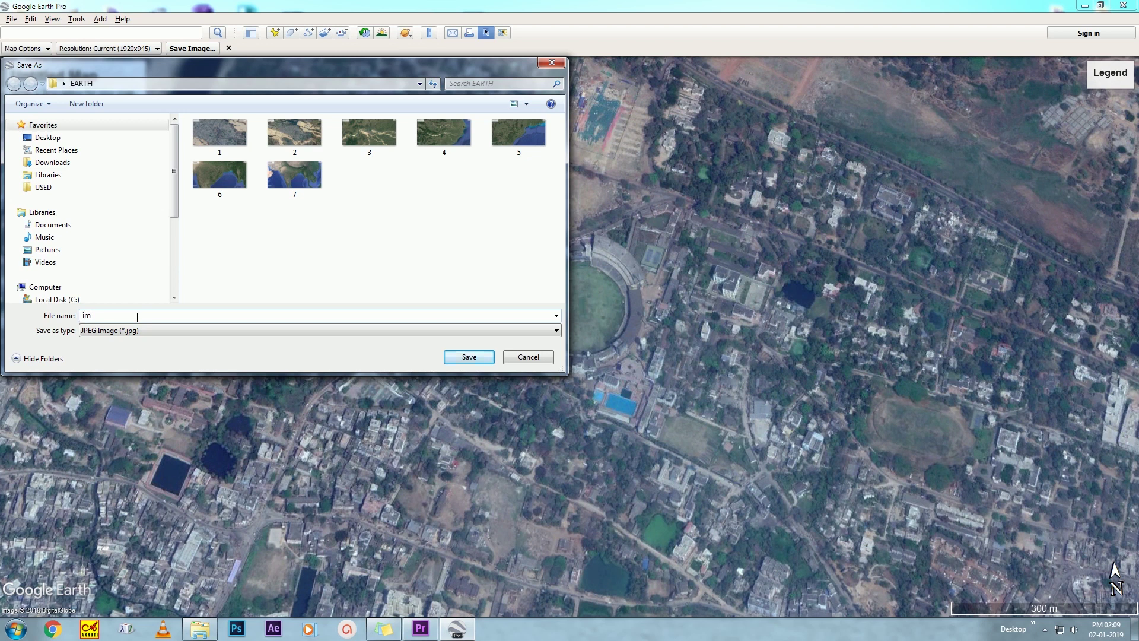
click(452, 357)
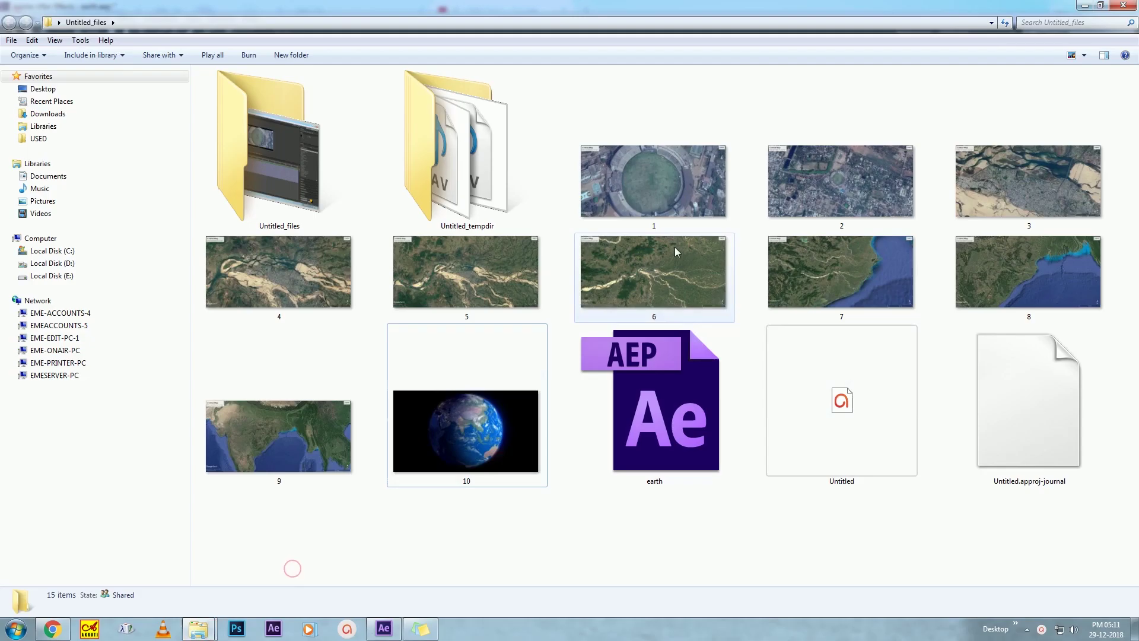
click(664, 192)
- Select images 1 through 10 in Explorer and drag them into the After Effects project
key(Right)
key(Right)
key(Down)
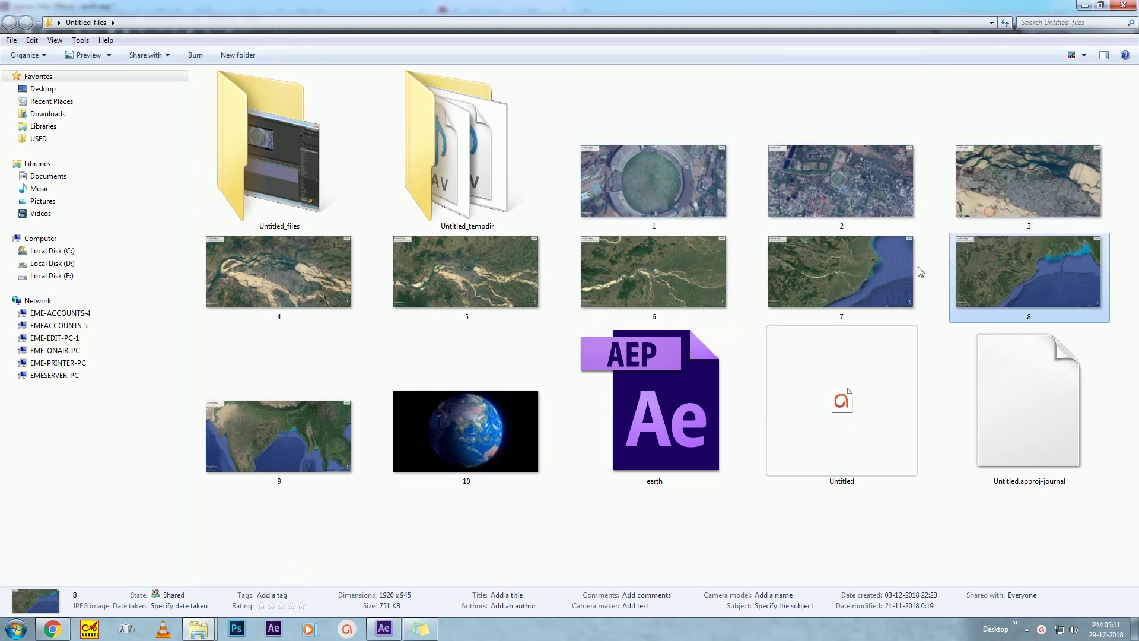
key(Left)
key(Left)
key(Down)
key(Left)
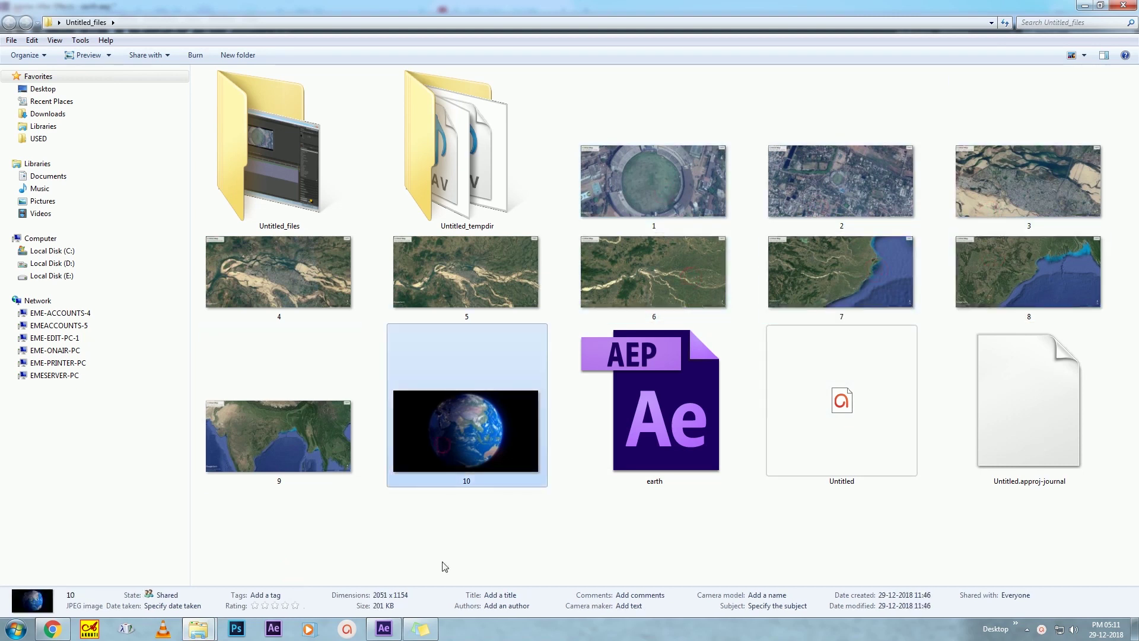
shift+click(635, 180)
drag(458, 386, 107, 274)
- Add the ten images to the earth composition and move 10.jpg to the bottom
drag(29, 170, 109, 487)
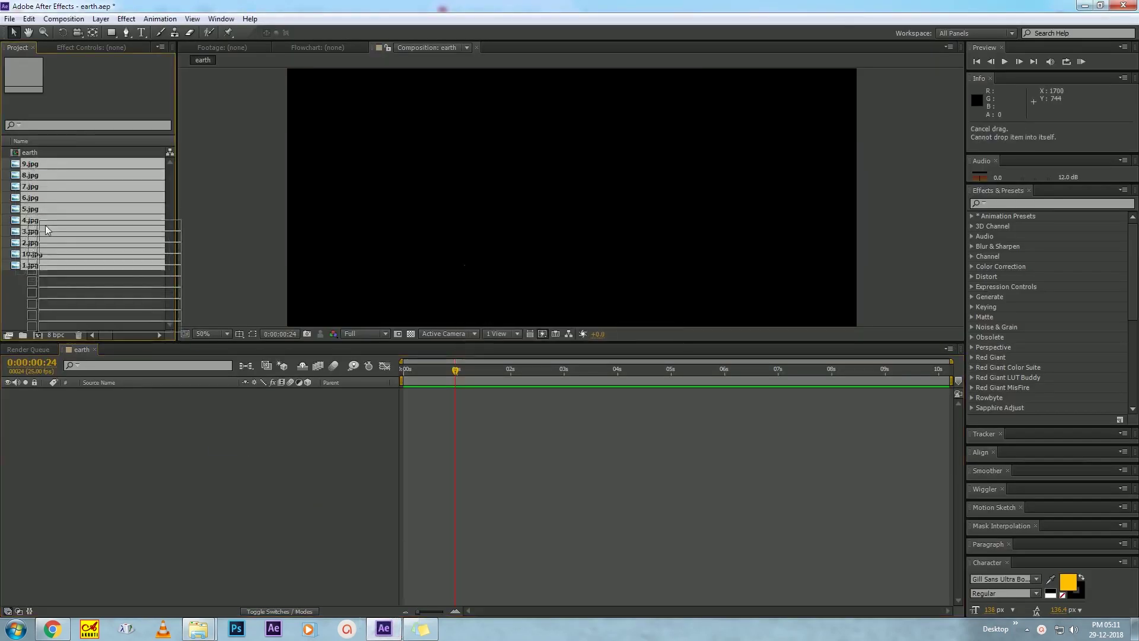
click(107, 495)
drag(101, 393, 101, 498)
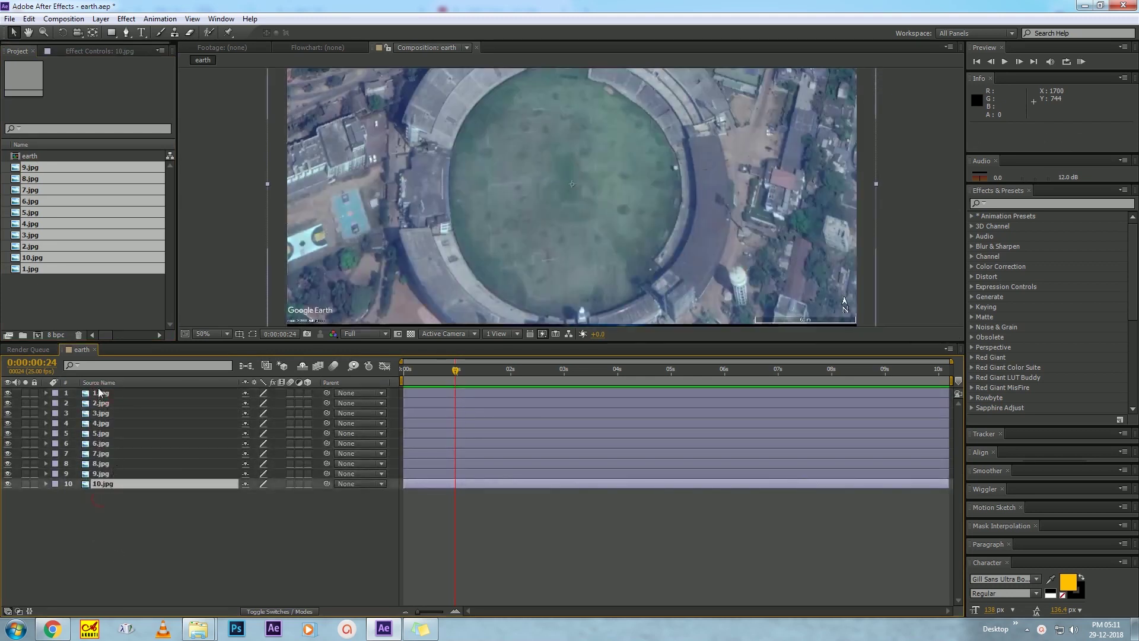
- Select 1.jpg and check the composition at 25% zoom, then return to 50%
click(99, 393)
key(comma)
key(comma)
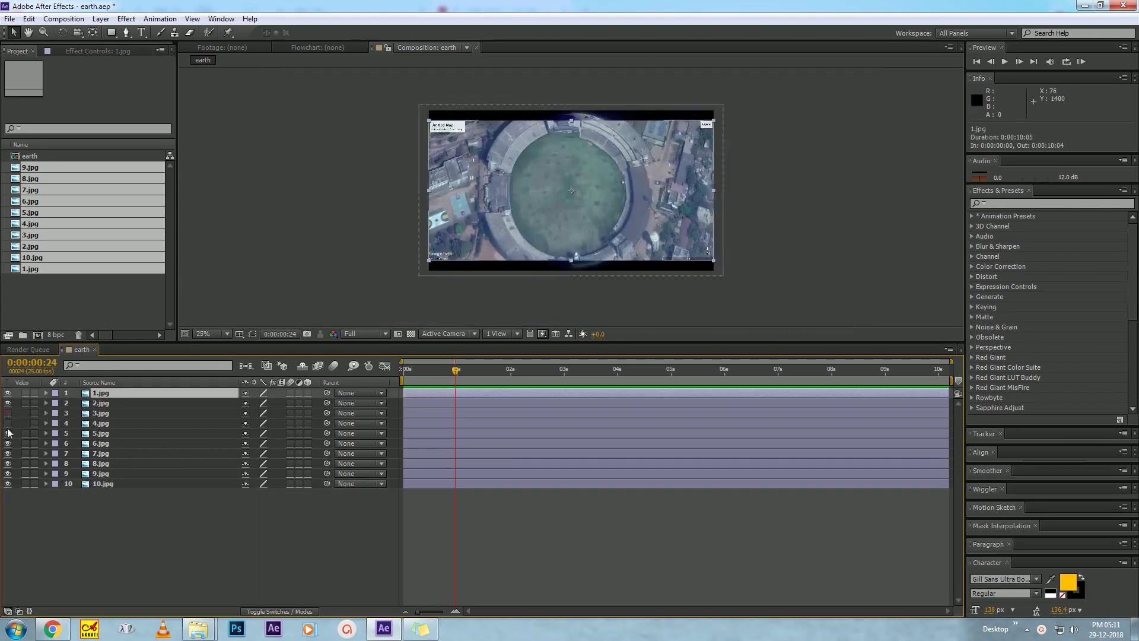
click(100, 403)
click(101, 393)
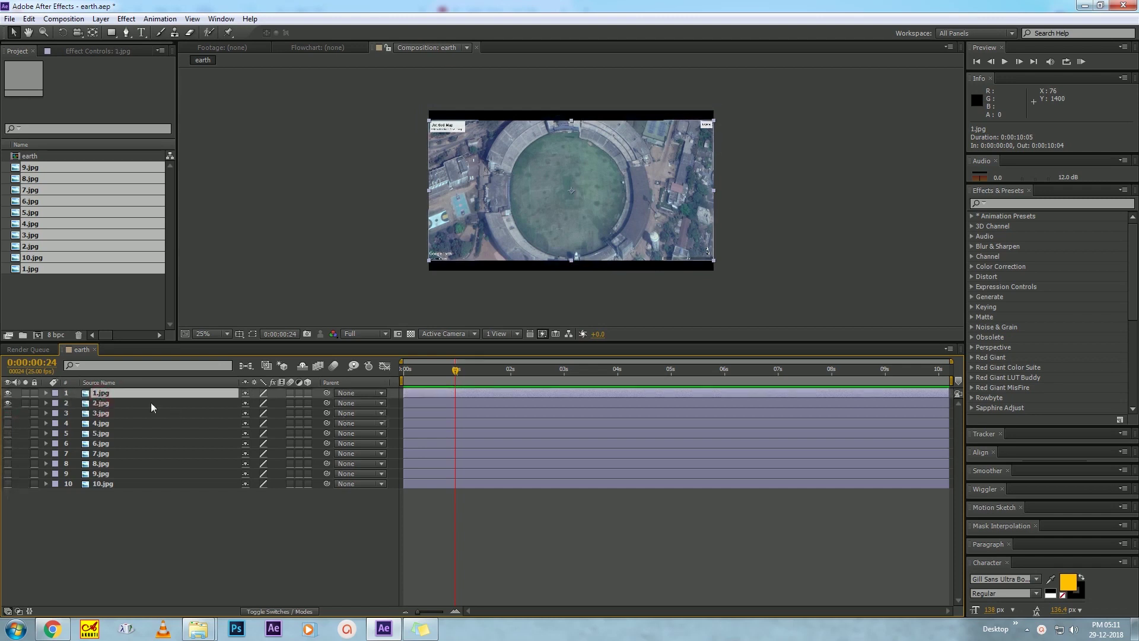
key(period)
key(period)
- Make 1.jpg semi-transparent and scale it to 17.7%, aligned over the image beneath
click(107, 396)
key(t)
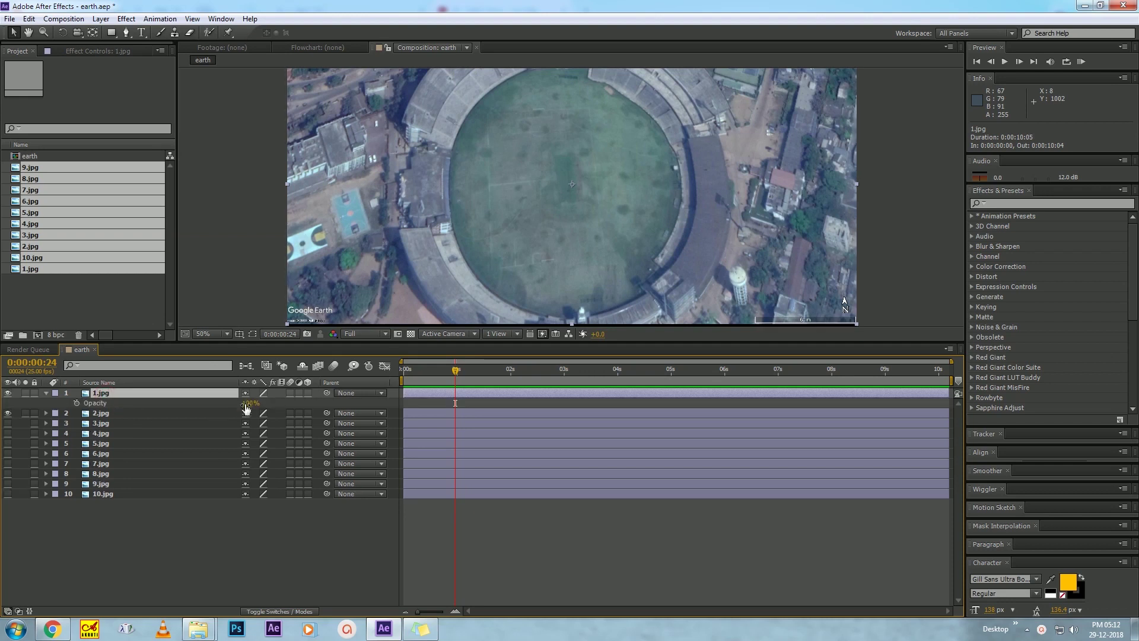
key(Return)
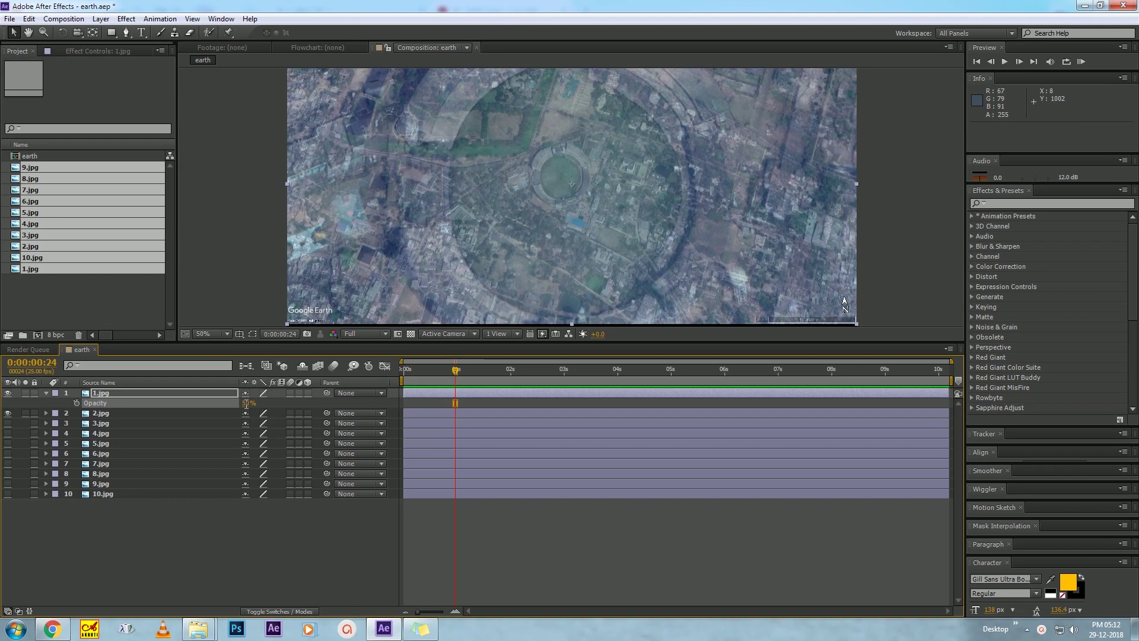
click(136, 394)
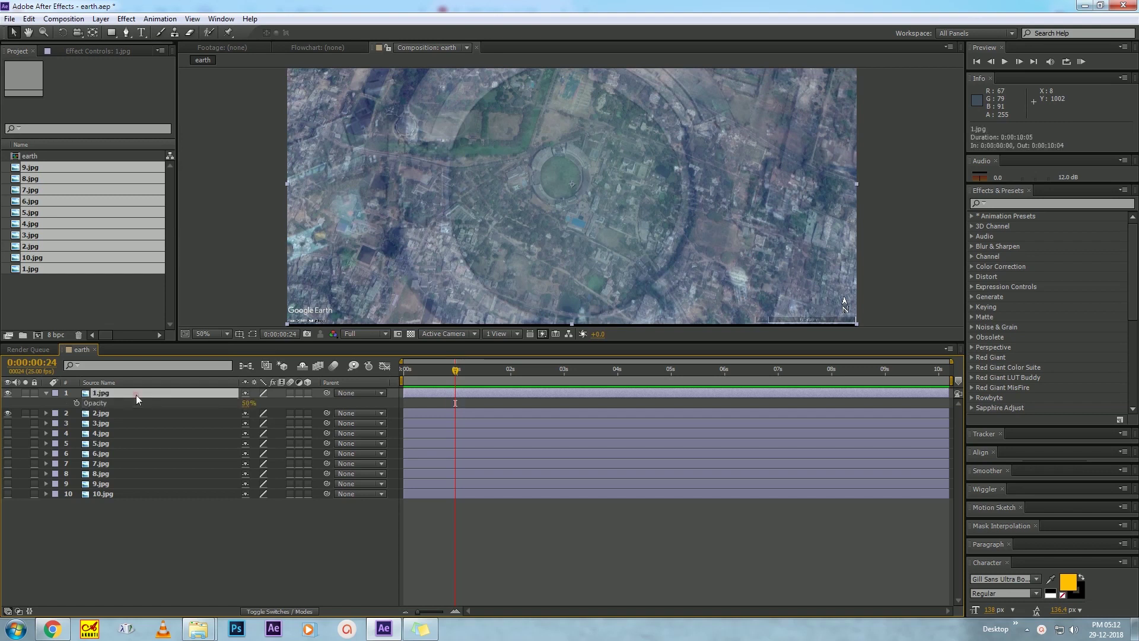
key(s)
drag(277, 403, 259, 408)
drag(571, 191, 564, 179)
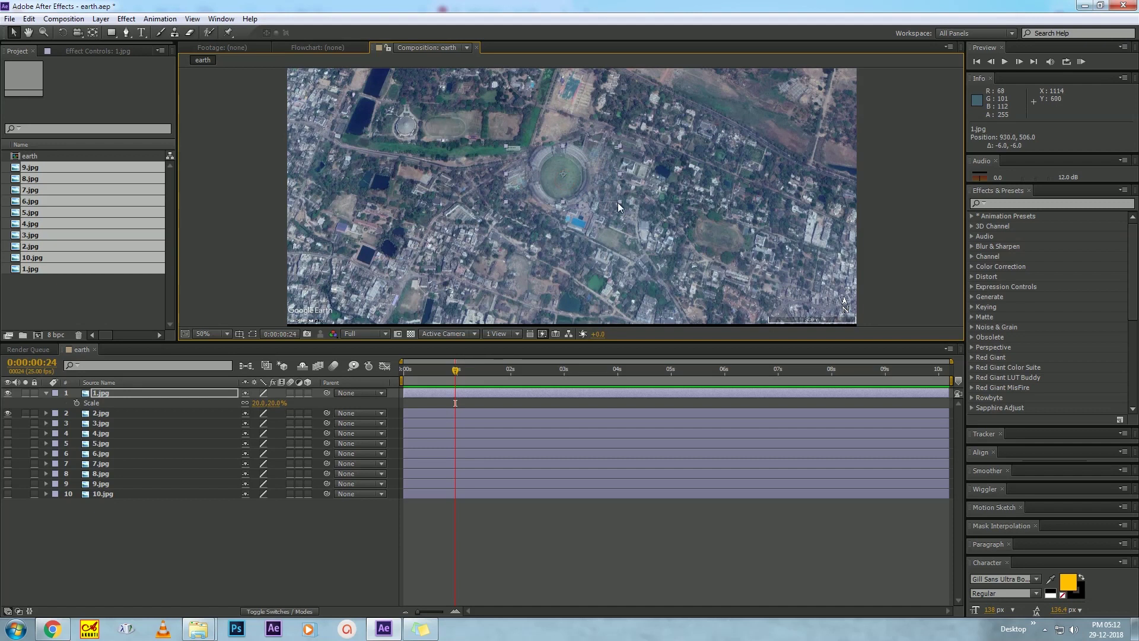
key(slash)
drag(264, 403, 255, 404)
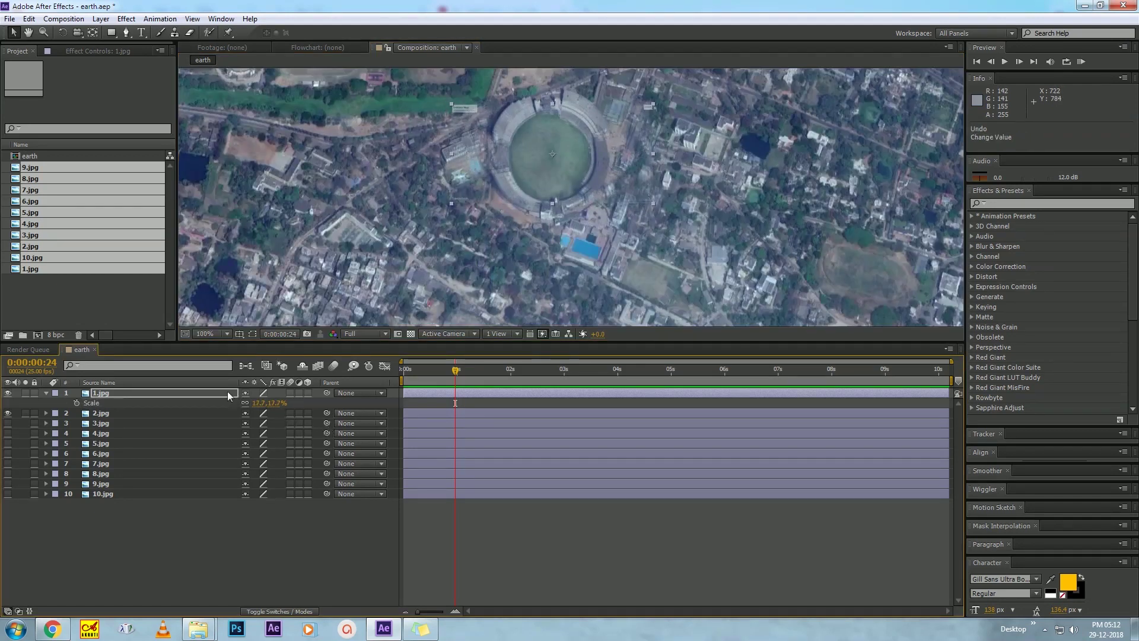
- Parent 1.jpg to 2.jpg and hide 1.jpg
click(141, 392)
drag(327, 393, 143, 413)
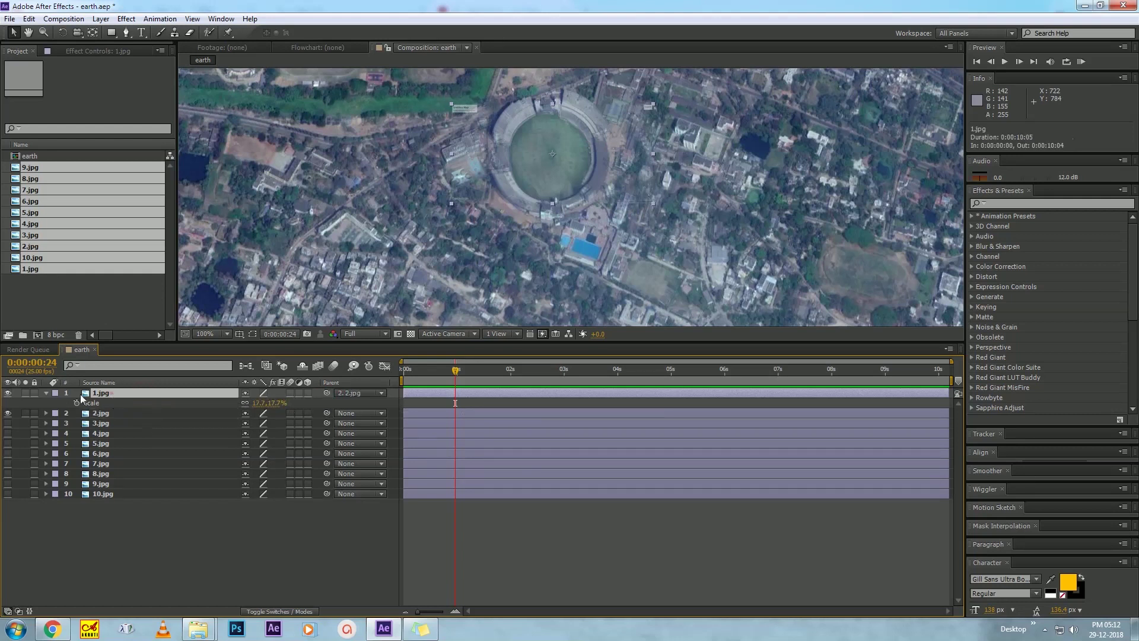
click(7, 393)
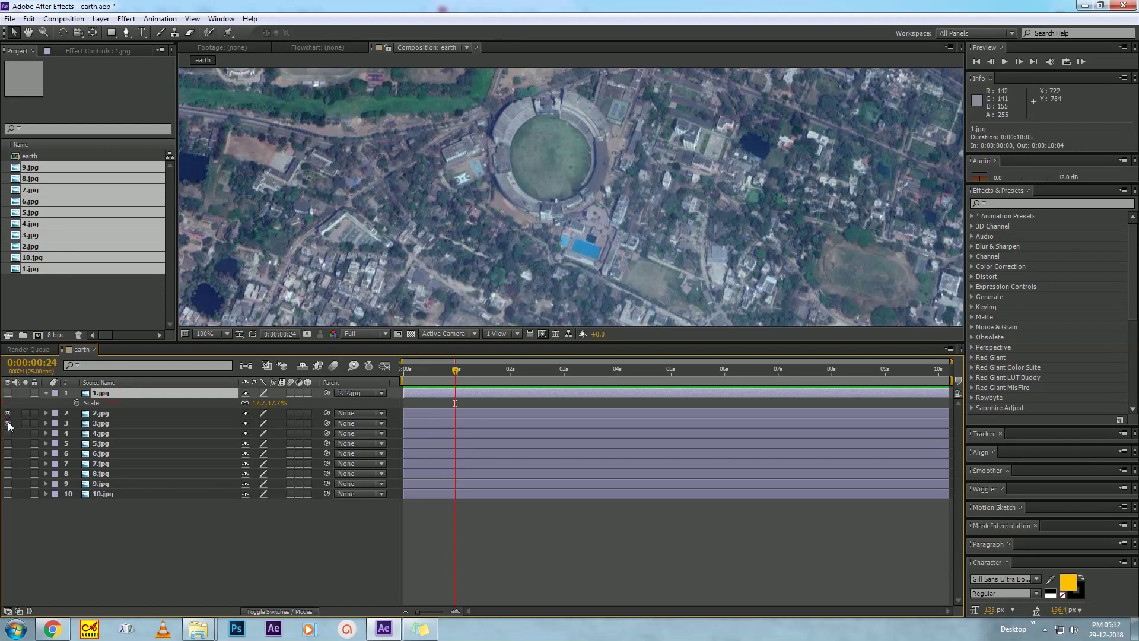
- Set 2.jpg's opacity to 50% and zoom out to see the whole frame
click(102, 416)
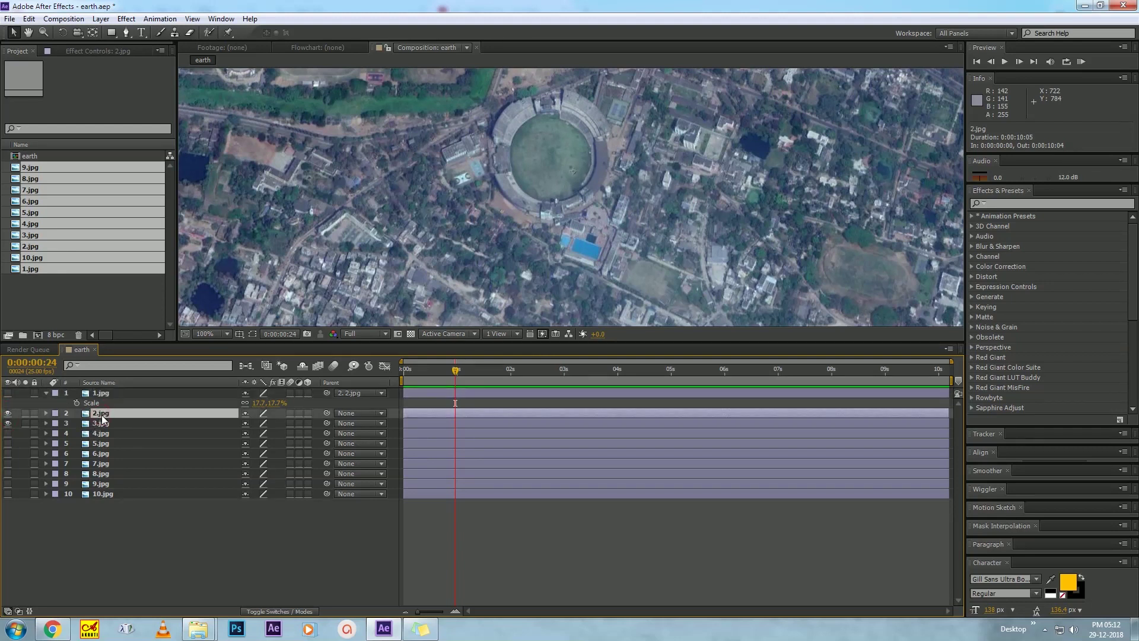
key(t)
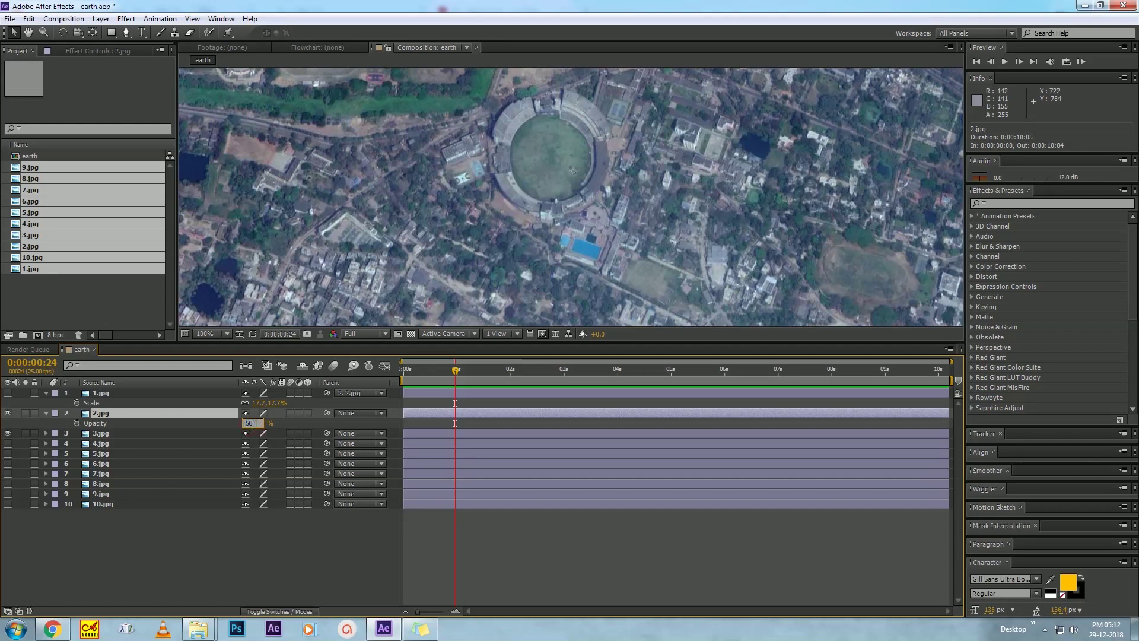
key(Return)
key(comma)
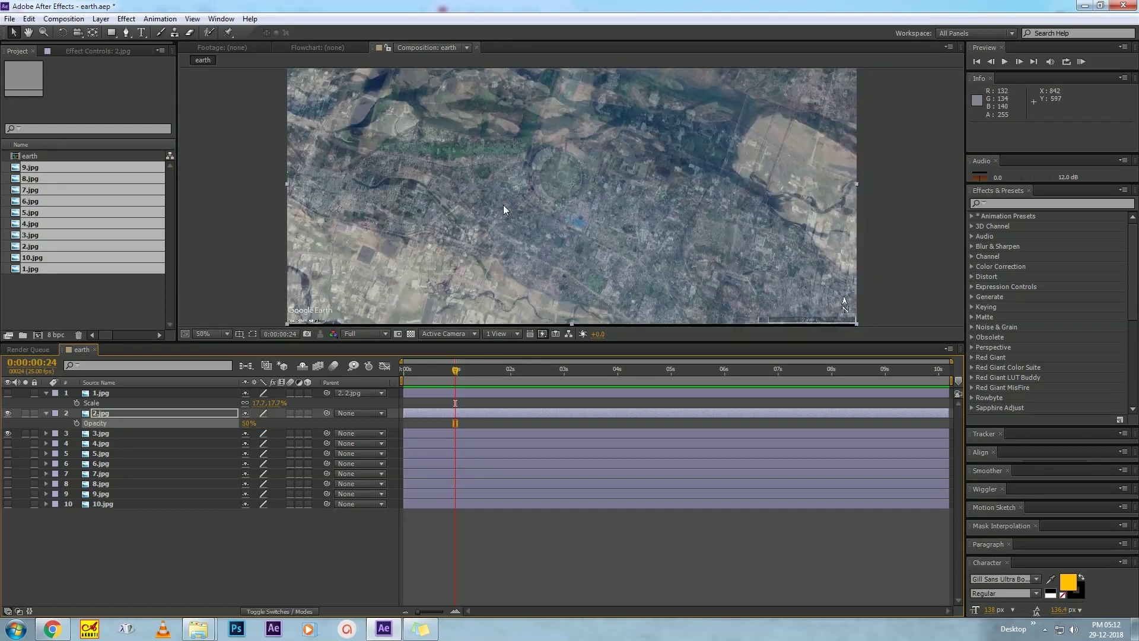
key(comma)
click(117, 417)
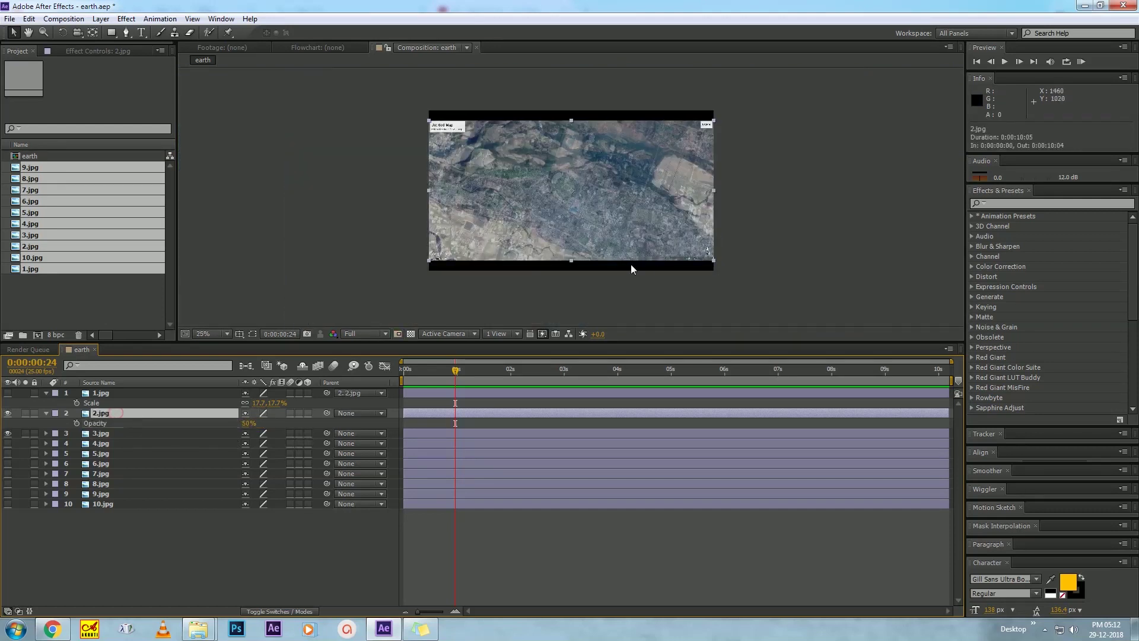
- Shrink 2.jpg by its corner handle, align it over 3.jpg, parent it to 3.jpg, and hide it
key(period)
drag(857, 326, 664, 234)
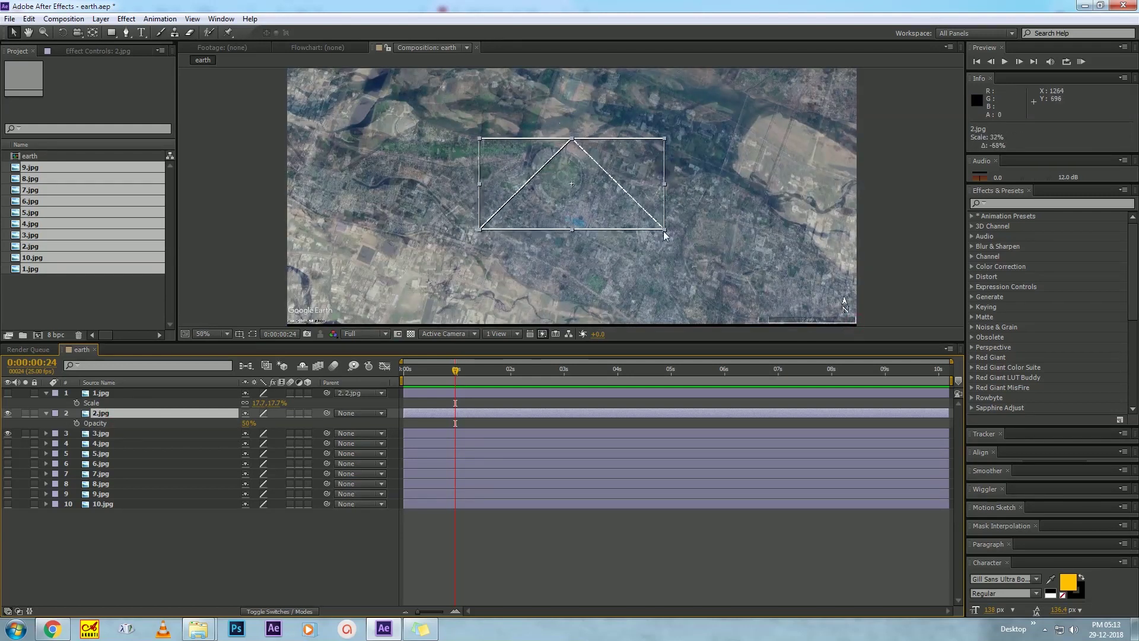
key(period)
mouse_move(606, 194)
mouse_down()
mouse_move(574, 179)
mouse_move(600, 189)
mouse_up()
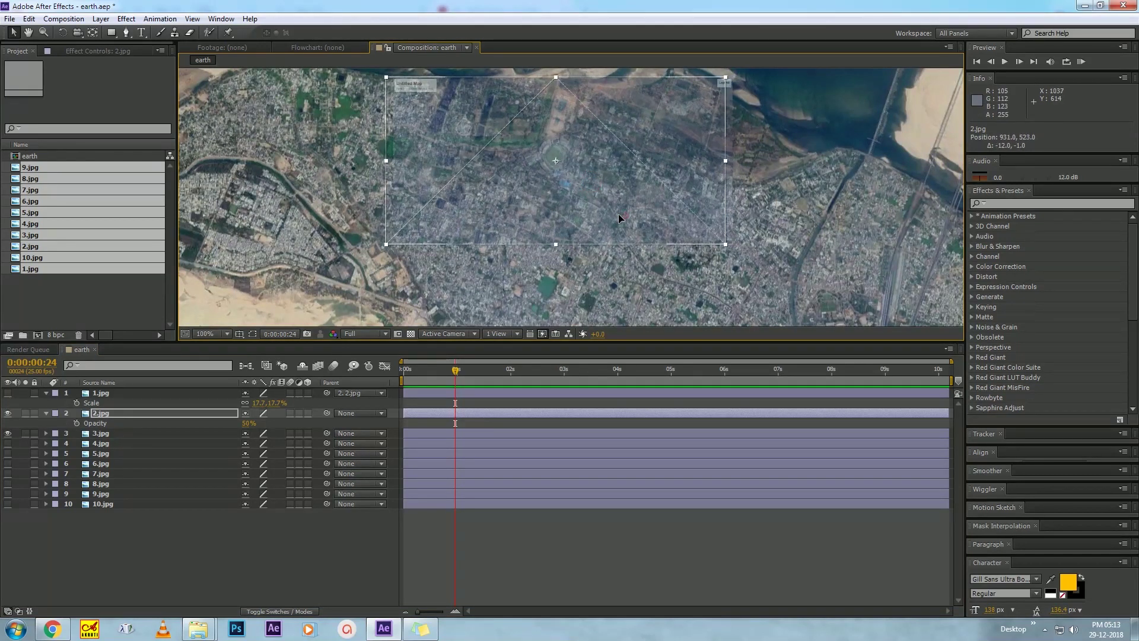
drag(733, 244, 663, 213)
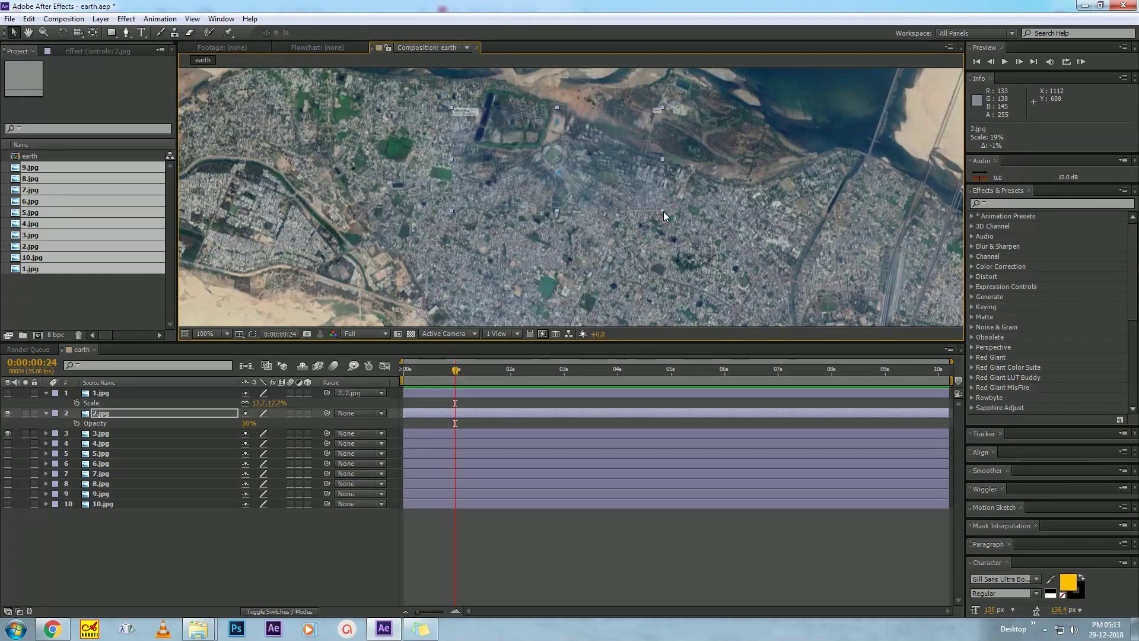
click(9, 414)
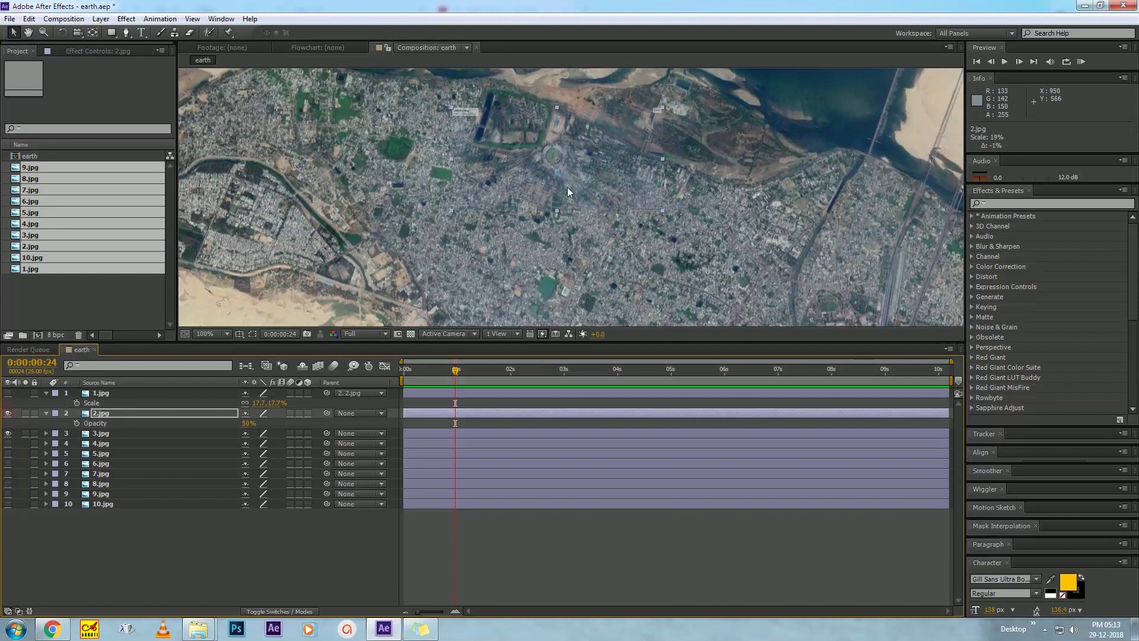
drag(568, 185, 565, 187)
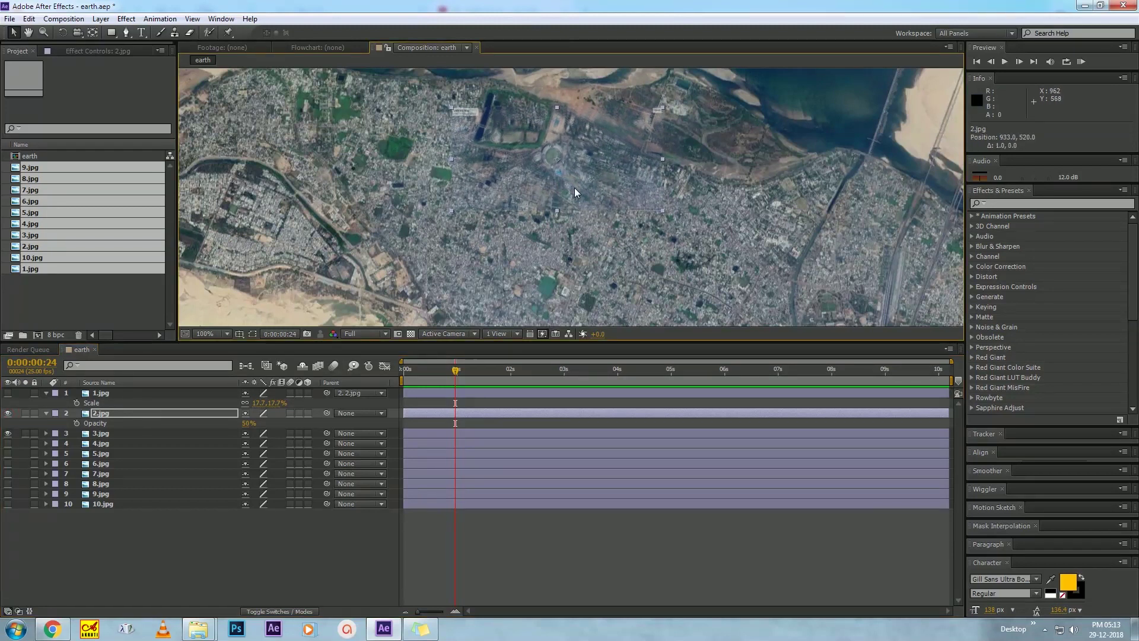
drag(327, 413, 99, 433)
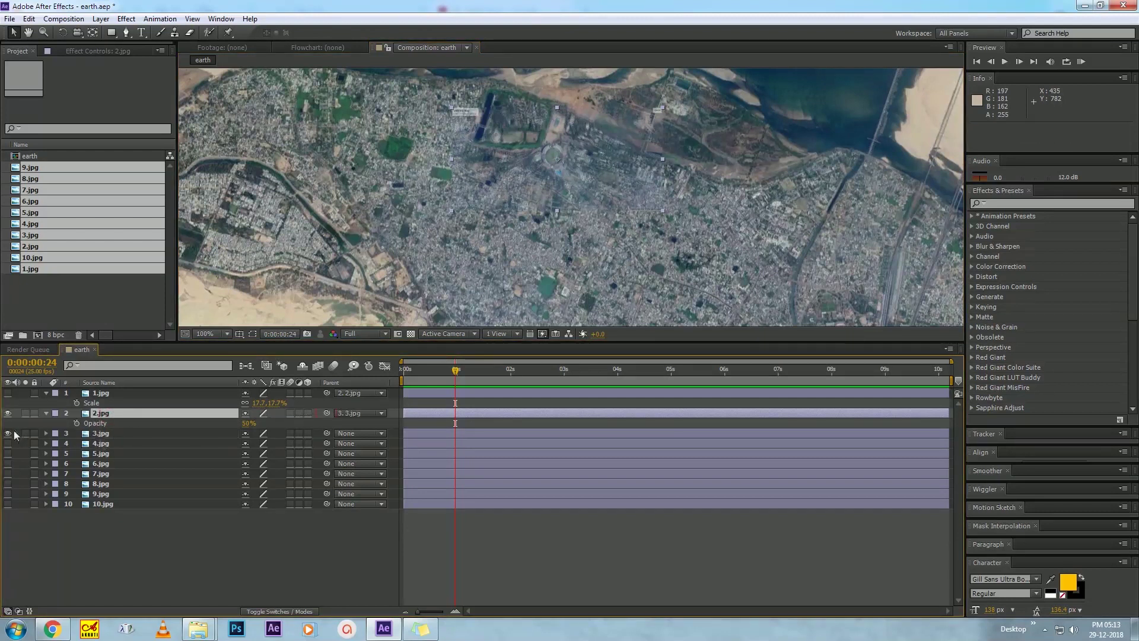
click(7, 413)
- Scale 3.jpg to 44%, align it with the next image, and parent it to 4.jpg
click(100, 433)
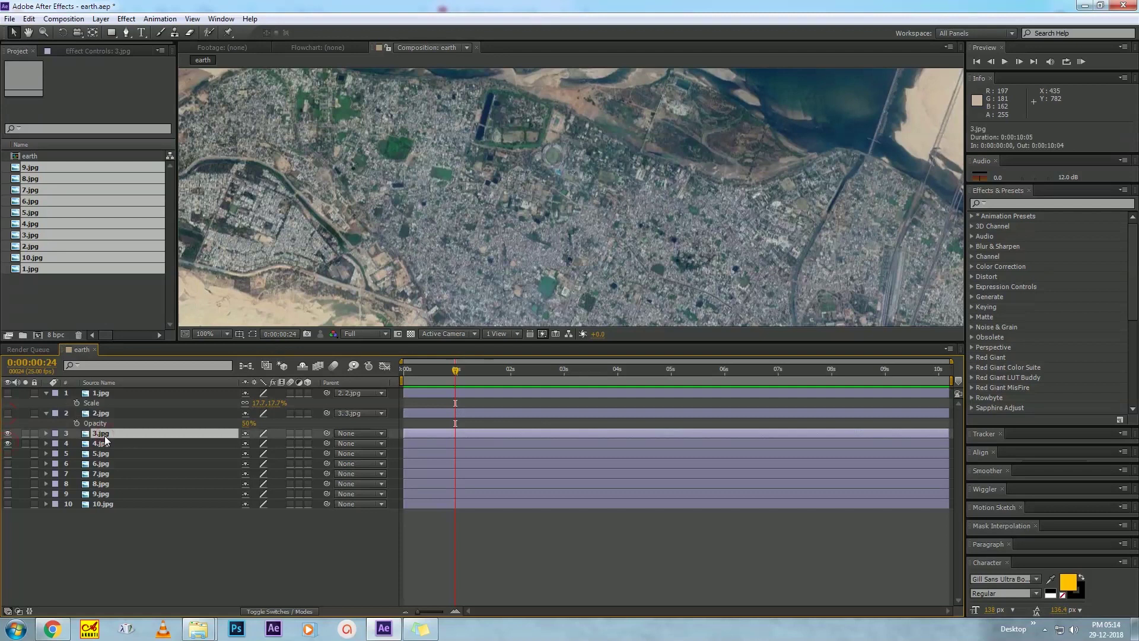
key(s)
key(comma)
drag(259, 443, 235, 443)
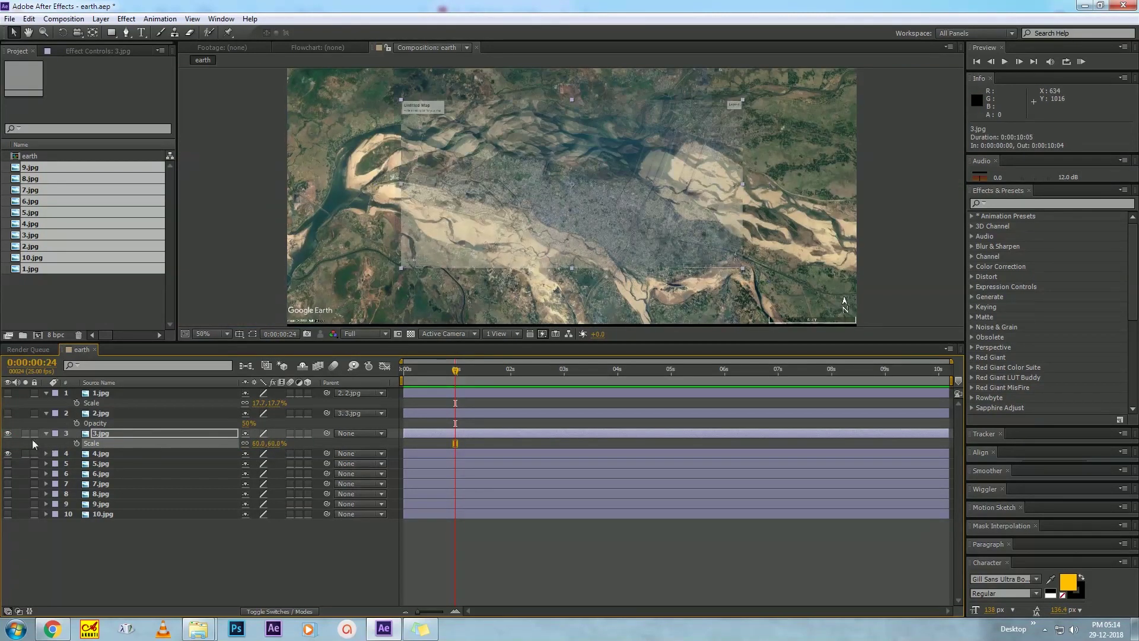
drag(601, 173, 596, 172)
drag(157, 443, 145, 444)
drag(627, 173, 638, 172)
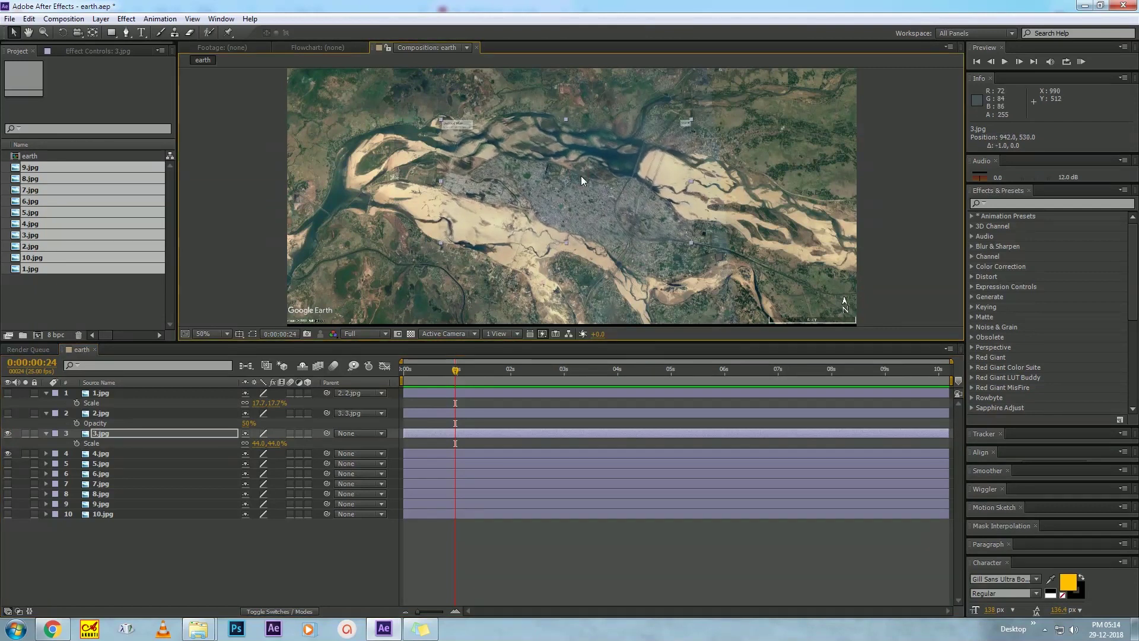
drag(326, 433, 100, 453)
- Scale 4.jpg to 51.7% to fit the next image and parent it to 5.jpg
click(100, 454)
key(t)
click(250, 464)
key(s)
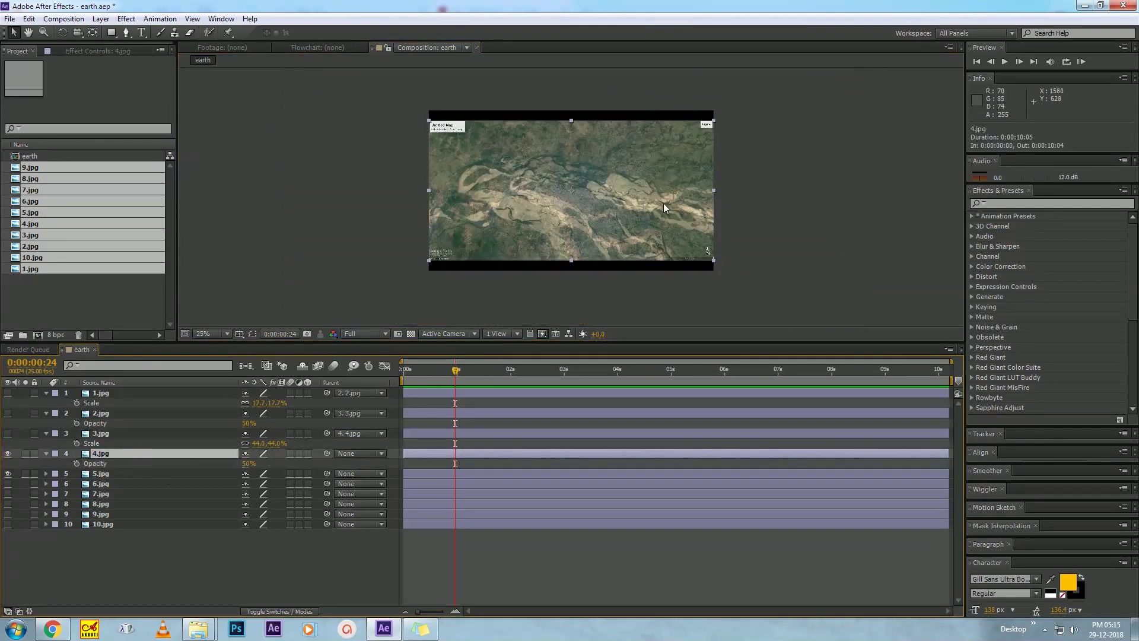
mouse_move(715, 261)
mouse_down()
mouse_move(732, 258)
mouse_move(720, 255)
mouse_up()
drag(327, 453, 100, 473)
click(100, 473)
- Set 5.jpg to 50% opacity, shrink it to match, and parent it to 6.jpg
key(t)
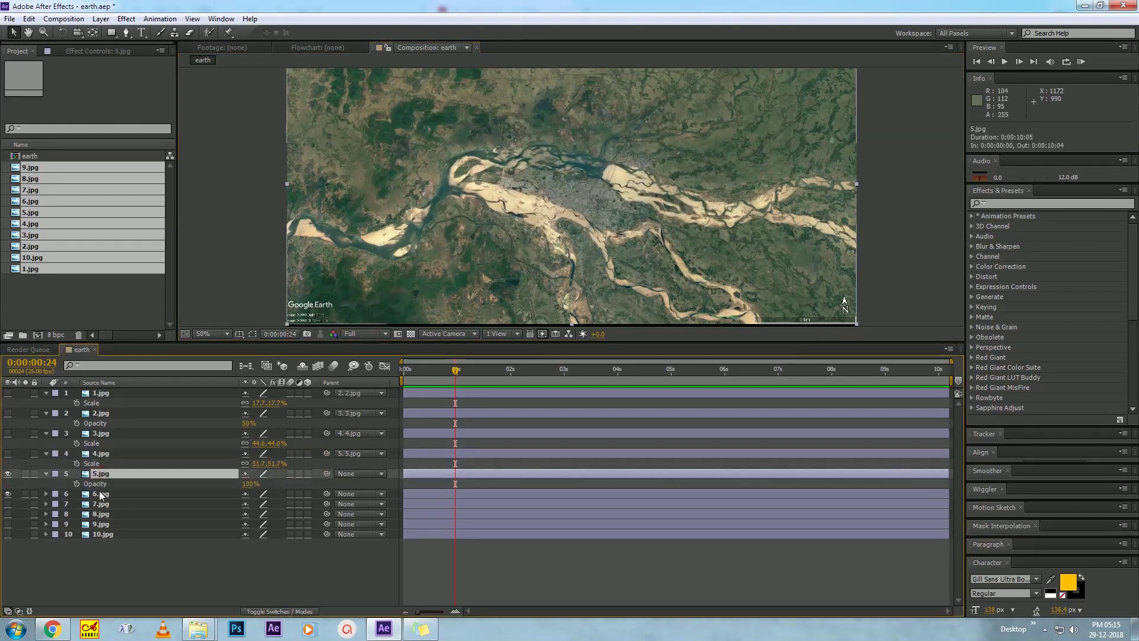
click(251, 483)
text(50)
key(Return)
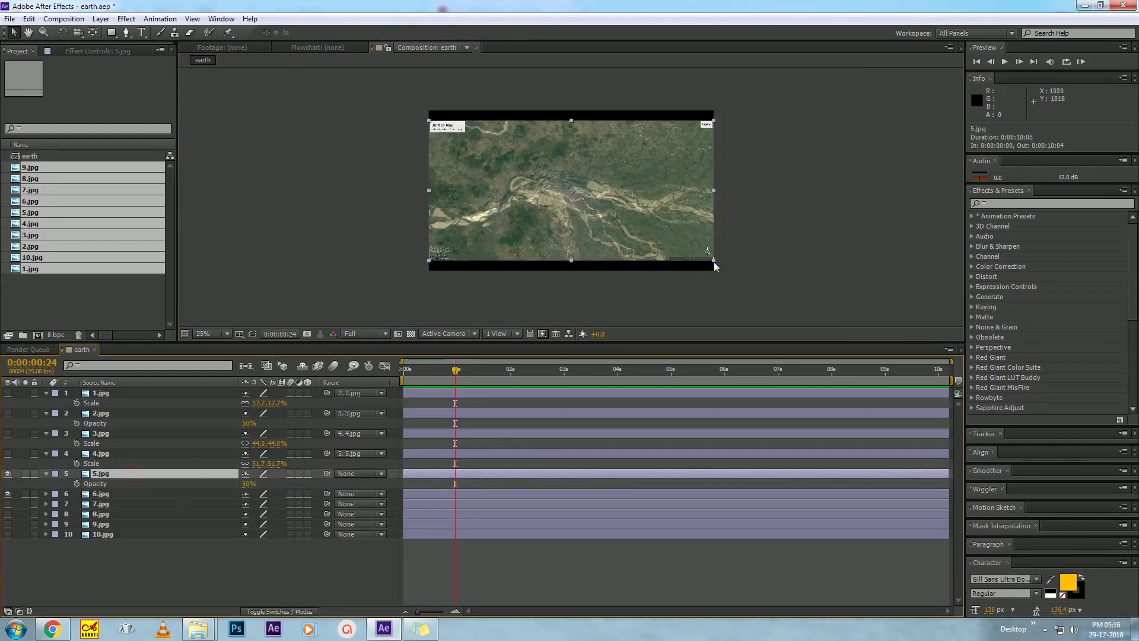
drag(714, 262, 741, 258)
drag(845, 306, 796, 284)
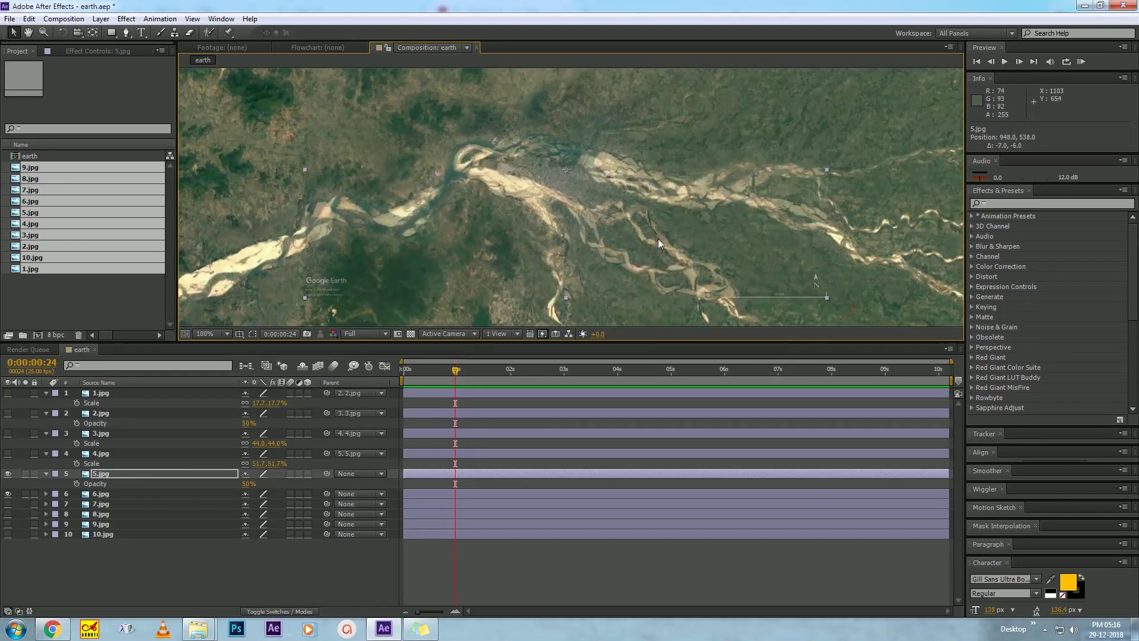
drag(326, 474, 127, 493)
- Set 6.jpg to 50% opacity, make it visible, shrink it, and parent it to 7.jpg
click(127, 493)
key(t)
drag(233, 504, 123, 491)
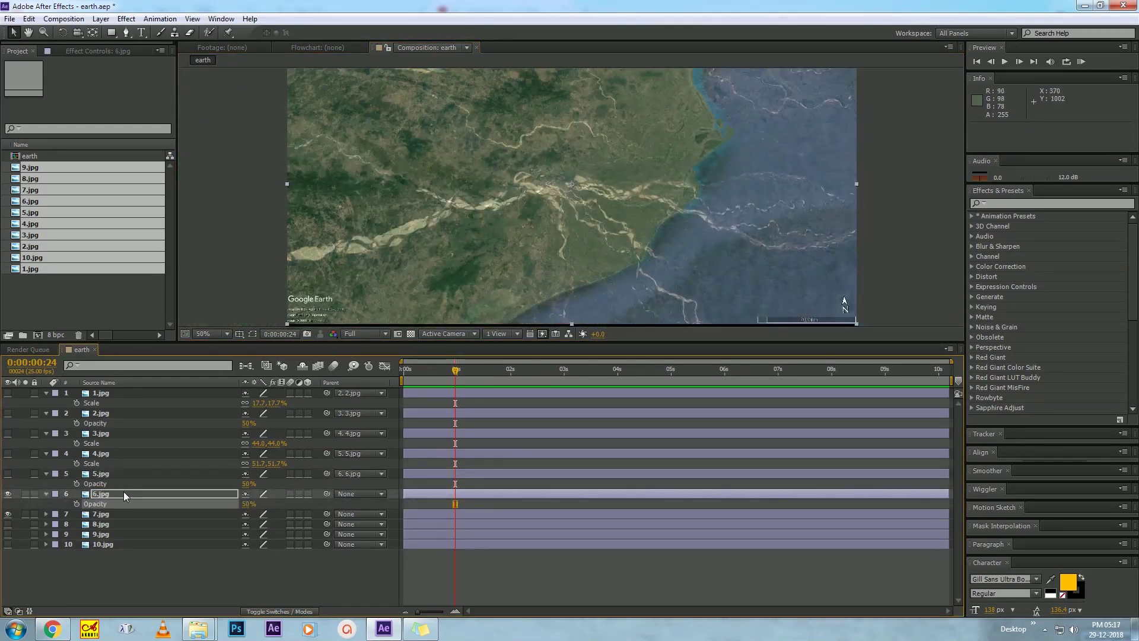
scroll(563, 203, down, 2)
click(8, 494)
scroll(621, 255, up, 2)
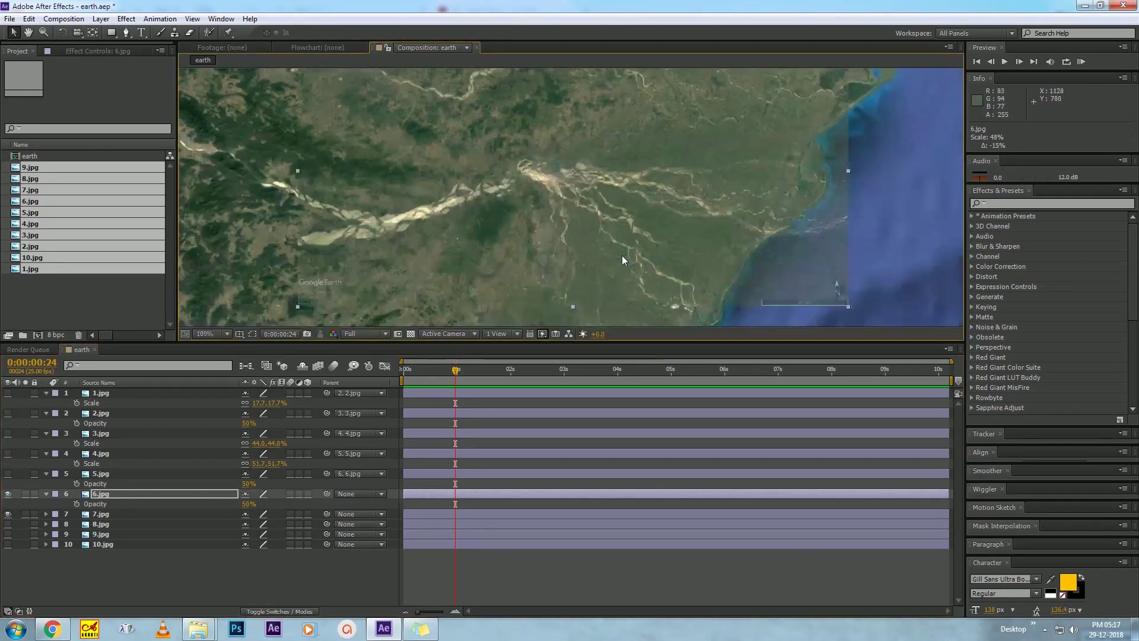
drag(628, 227, 633, 229)
scroll(623, 201, down, 2)
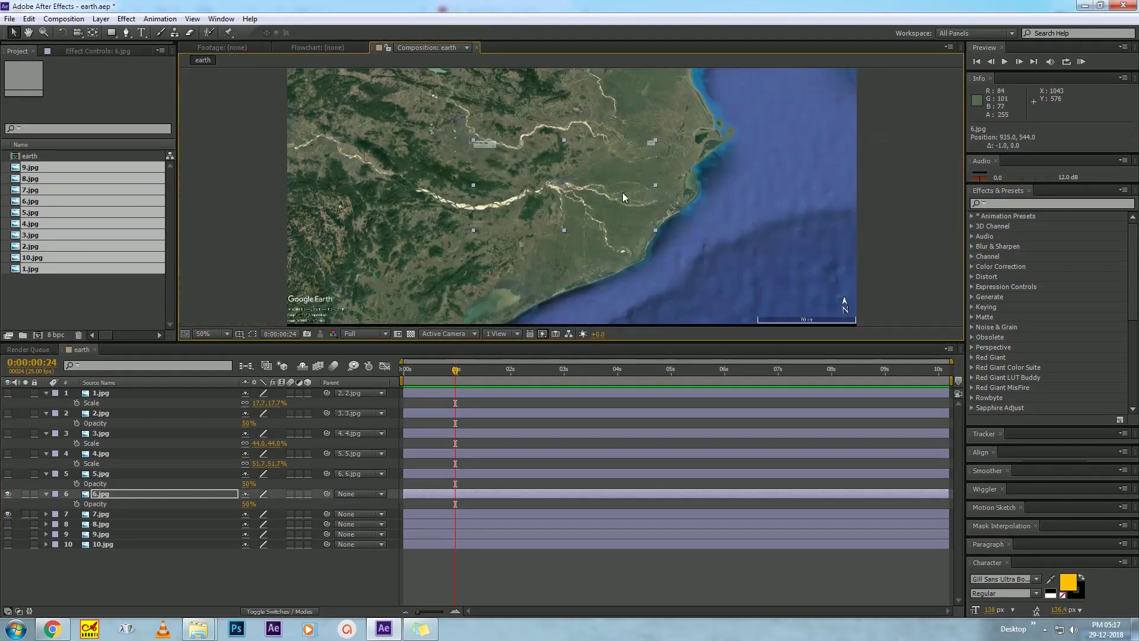
drag(326, 494, 101, 514)
- Scale and align 7.jpg with the next image and parent it to 8.jpg
click(101, 514)
key(t)
scroll(652, 238, down, 1)
drag(712, 261, 734, 259)
scroll(711, 261, up, 2)
drag(585, 199, 575, 204)
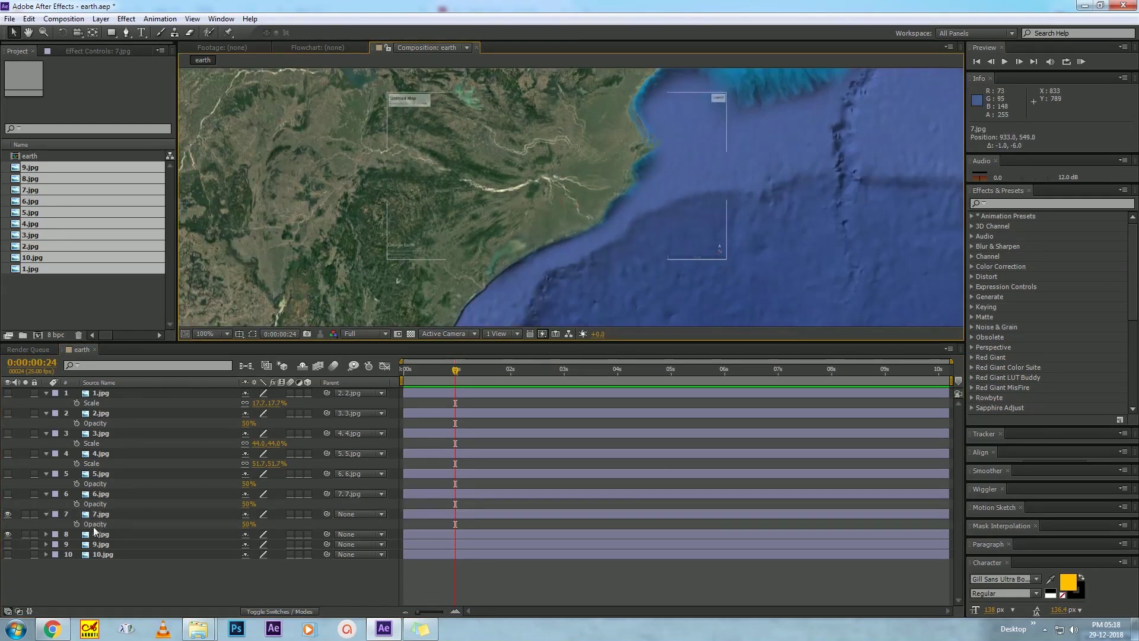
scroll(567, 181, down, 2)
drag(326, 514, 100, 534)
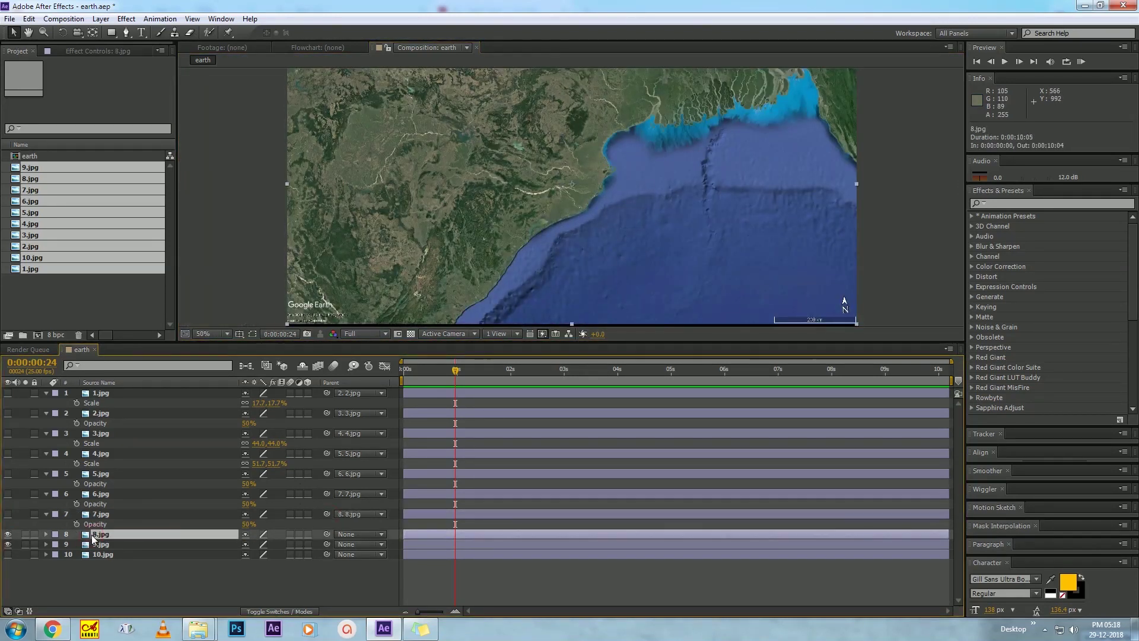
- Align 8.jpg with the next image and parent it to 9.jpg
click(101, 534)
key(t)
drag(767, 275, 657, 237)
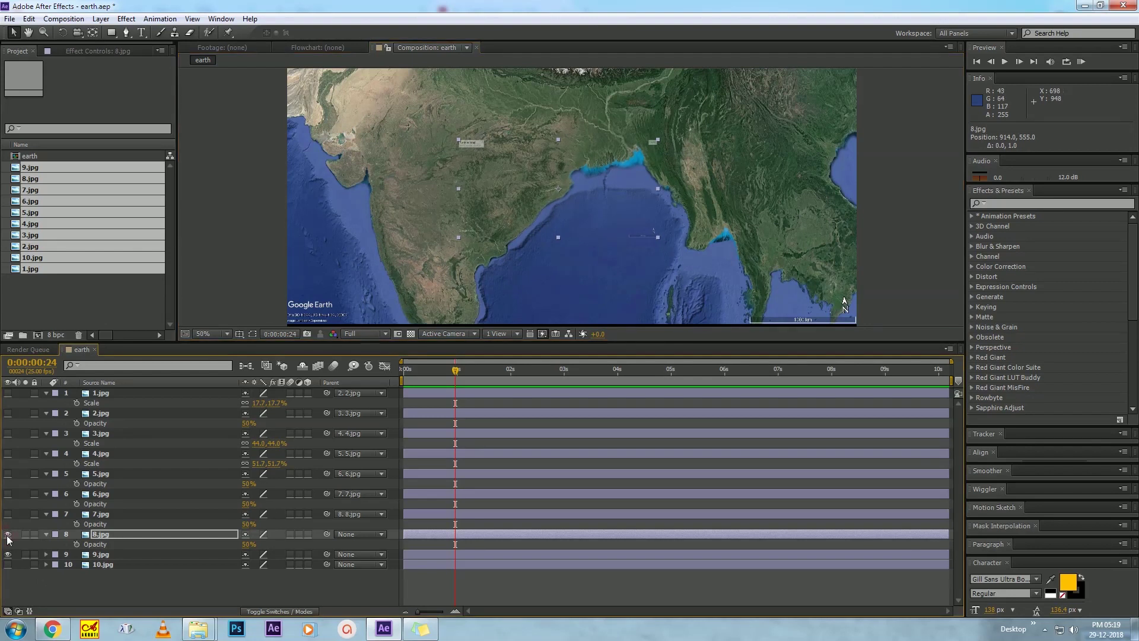
drag(326, 534, 101, 554)
- Set 9.jpg to 50% opacity and shrink it to 40% over the globe
click(101, 554)
key(t)
drag(248, 565, 225, 564)
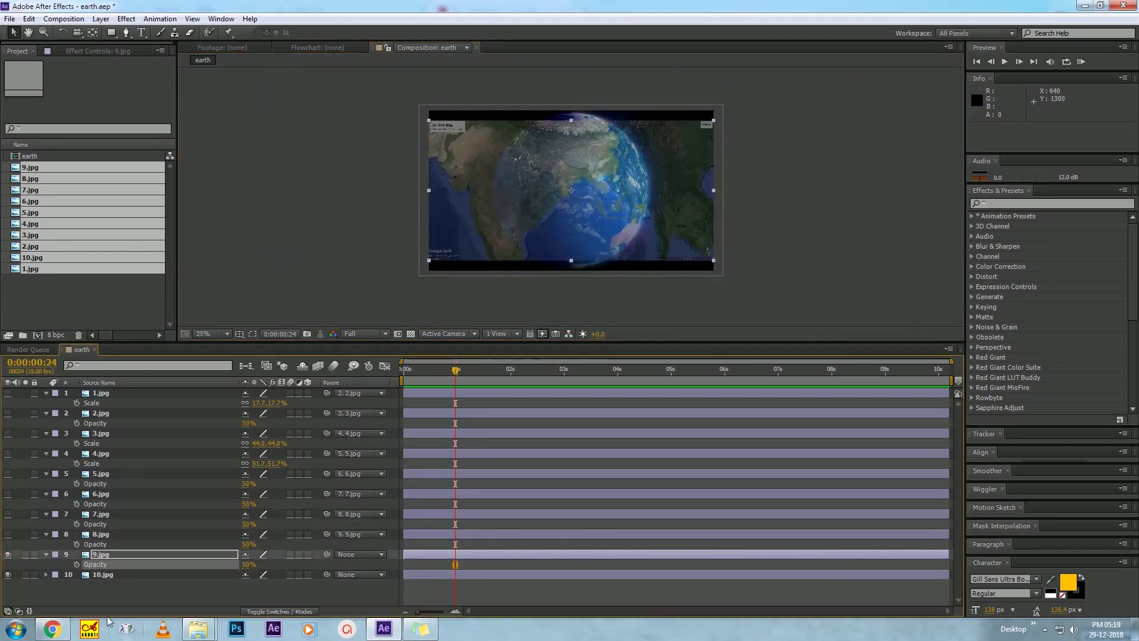
drag(713, 261, 710, 248)
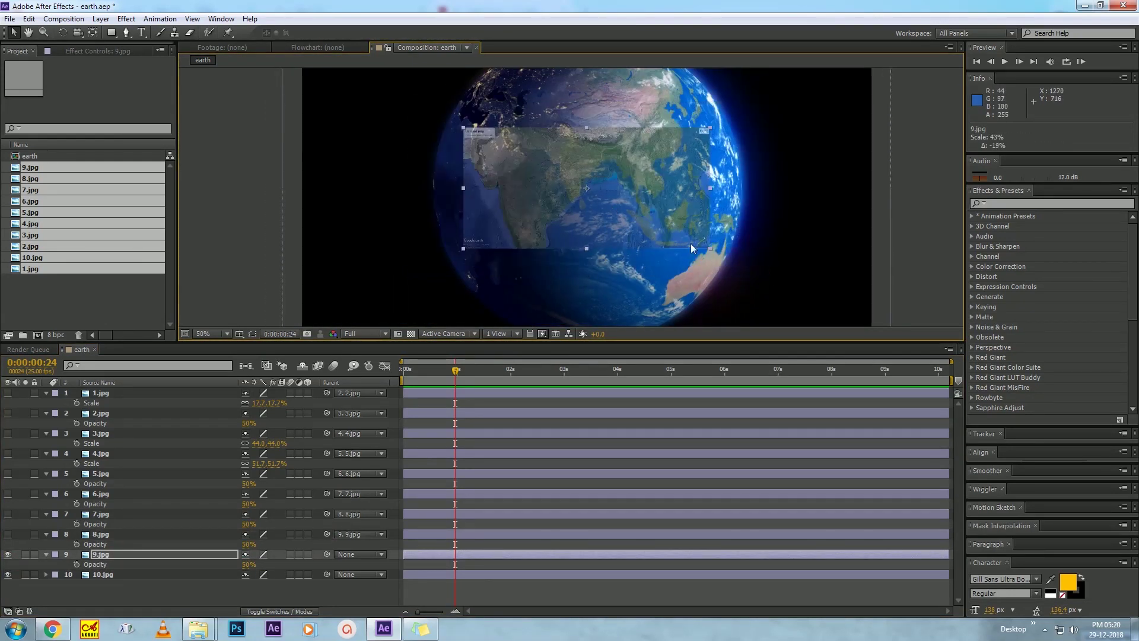
key(F2)
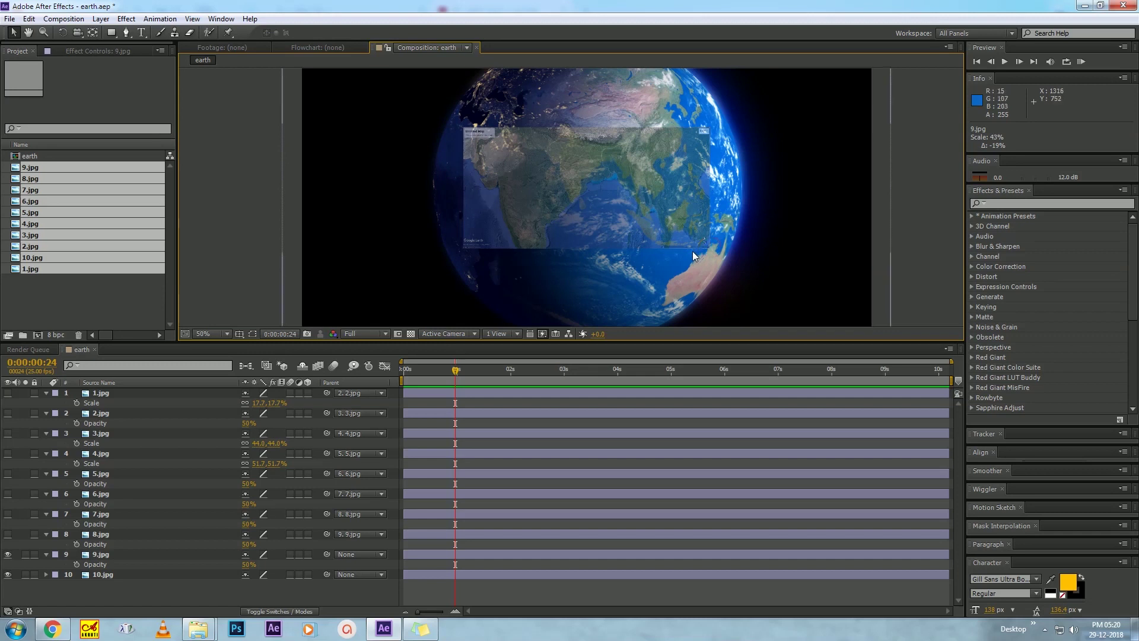
click(700, 240)
drag(710, 247, 643, 214)
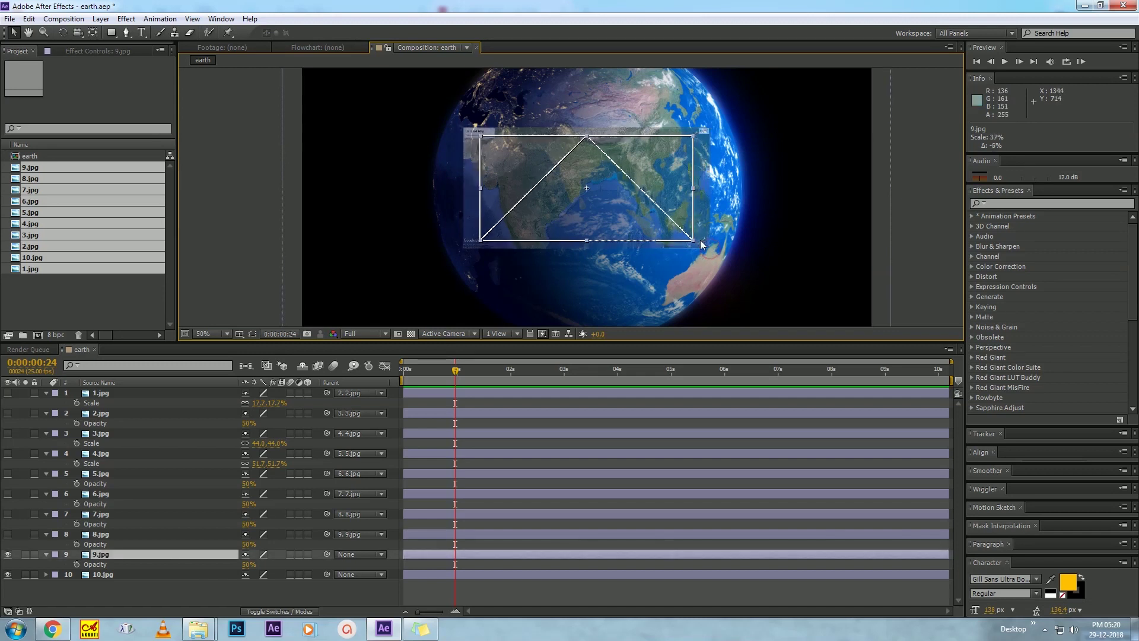
- Align 9.jpg onto the matching globe area and return to the start of the timeline
key(period)
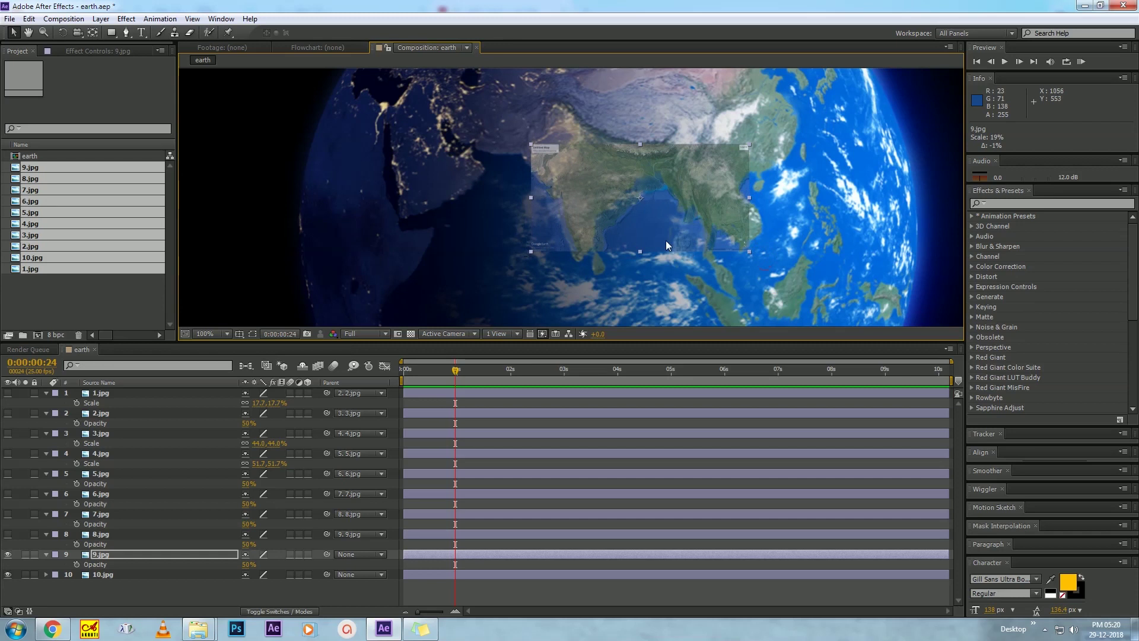
drag(639, 229, 632, 227)
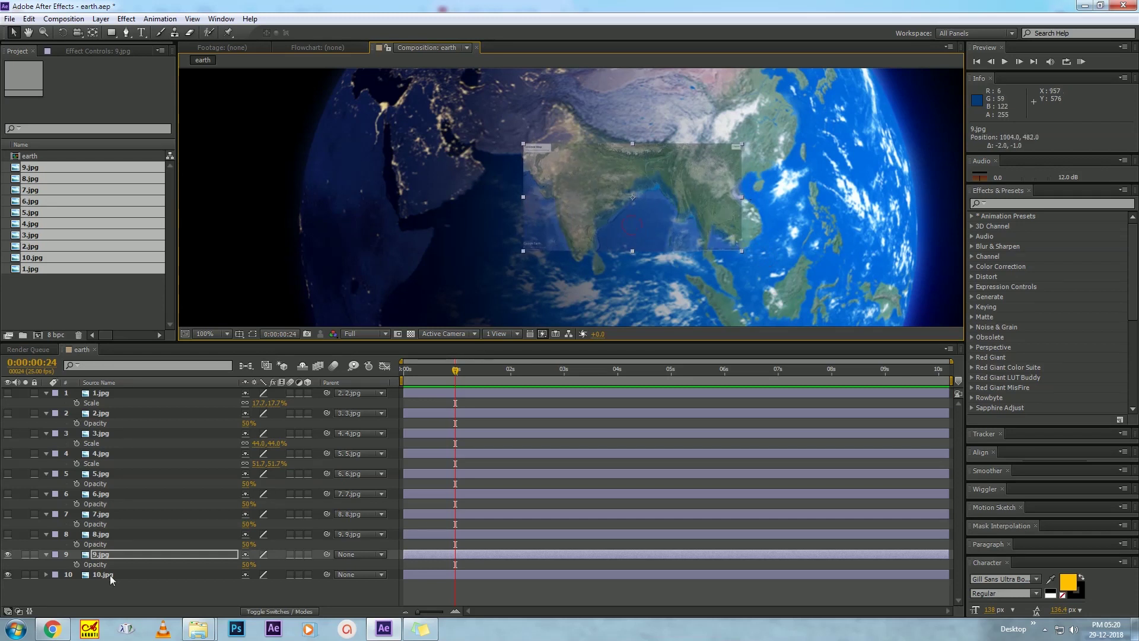
click(8, 554)
click(7, 554)
click(8, 554)
click(8, 555)
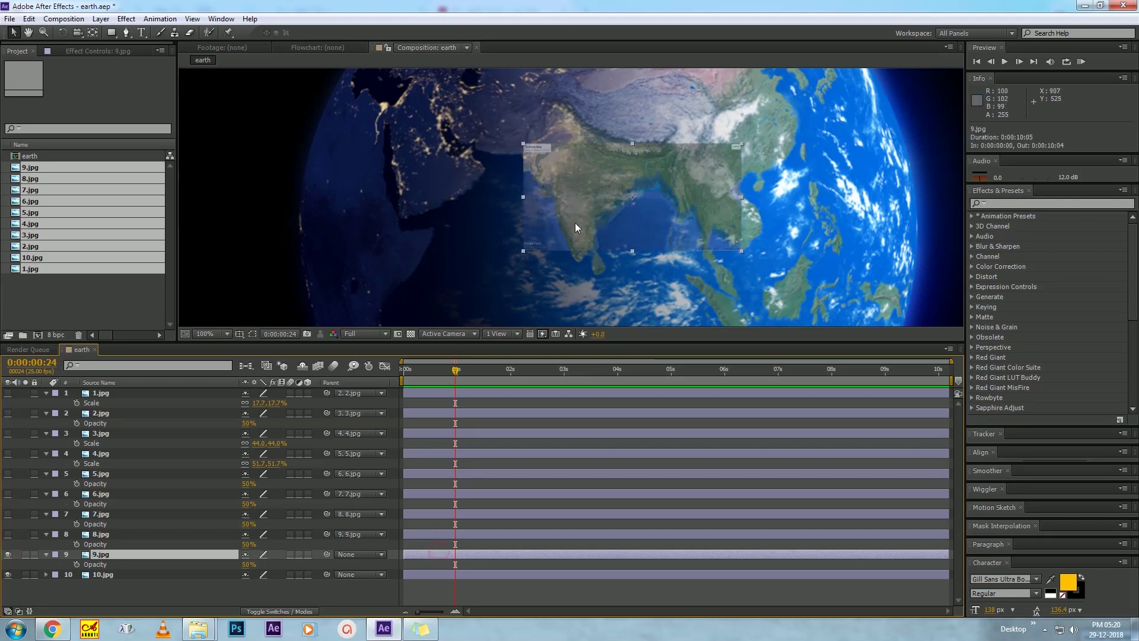
drag(575, 221, 574, 218)
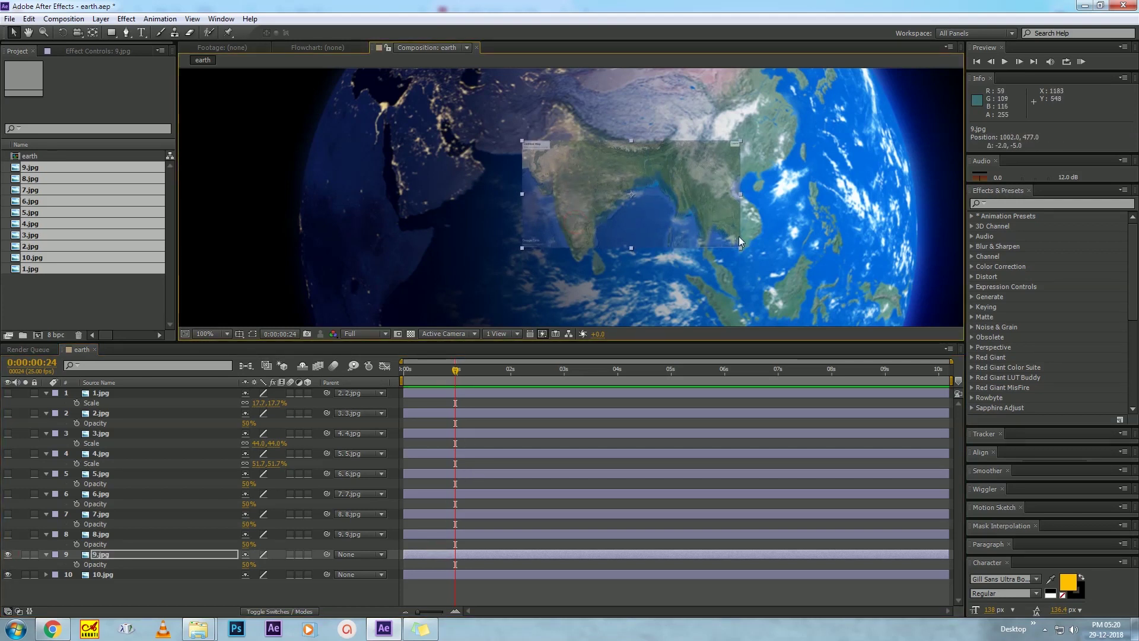
click(668, 596)
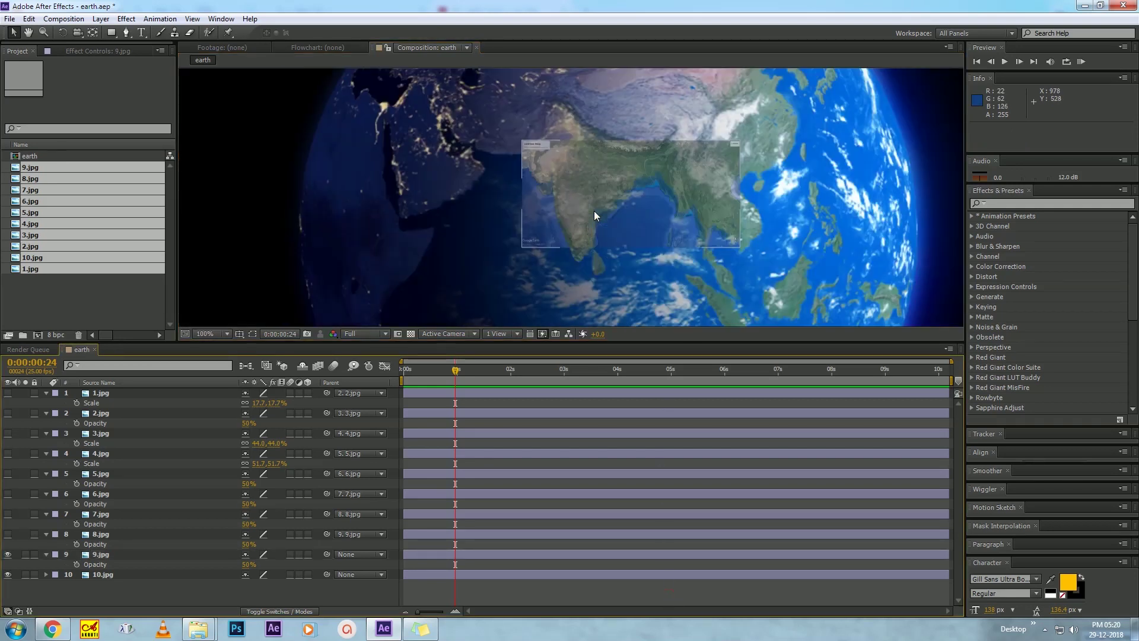
scroll(593, 212, down, 1)
drag(455, 369, 403, 374)
scroll(572, 248, down, 1)
- Make layers 1.jpg to 8.jpg visible and set every layer's Parent to None
scroll(575, 240, up, 1)
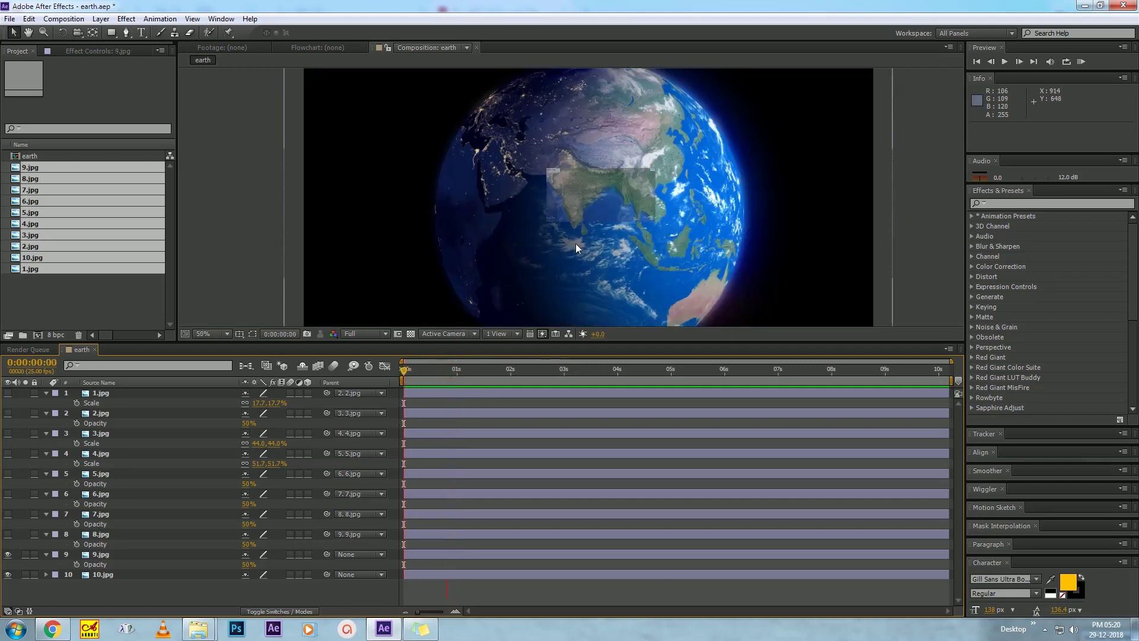
drag(7, 534, 8, 392)
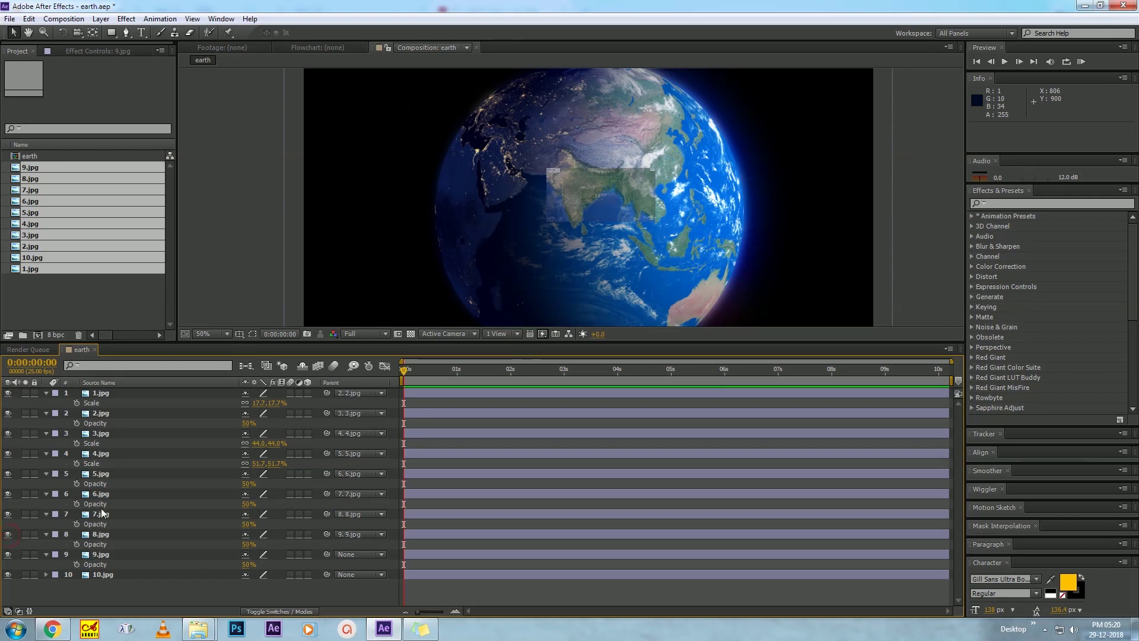
key(ctrl+a)
click(357, 393)
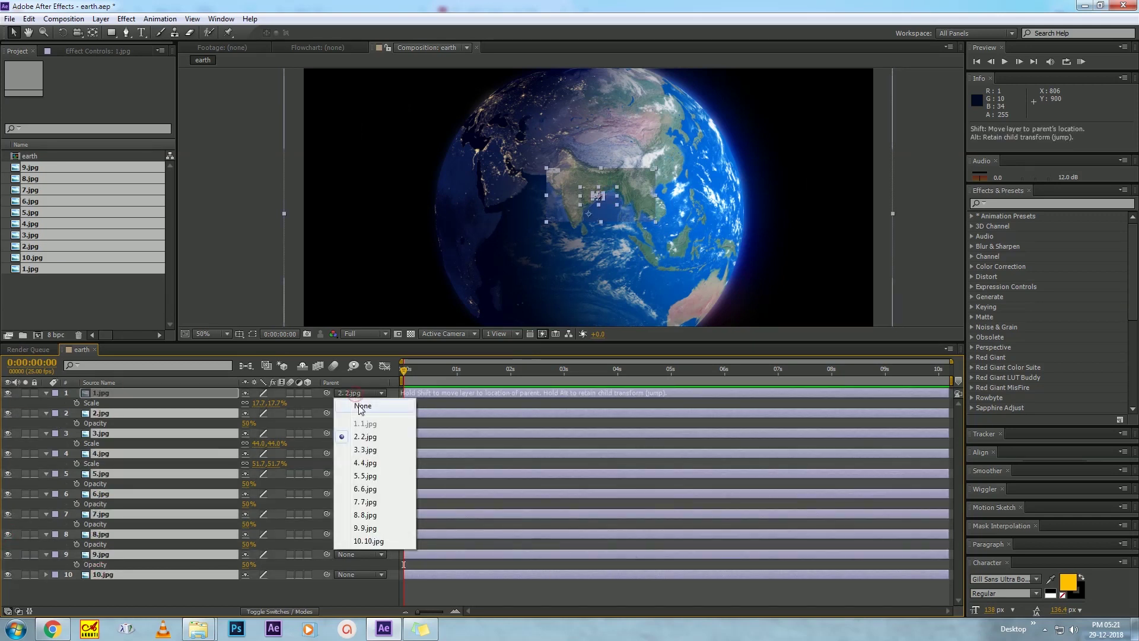
click(361, 408)
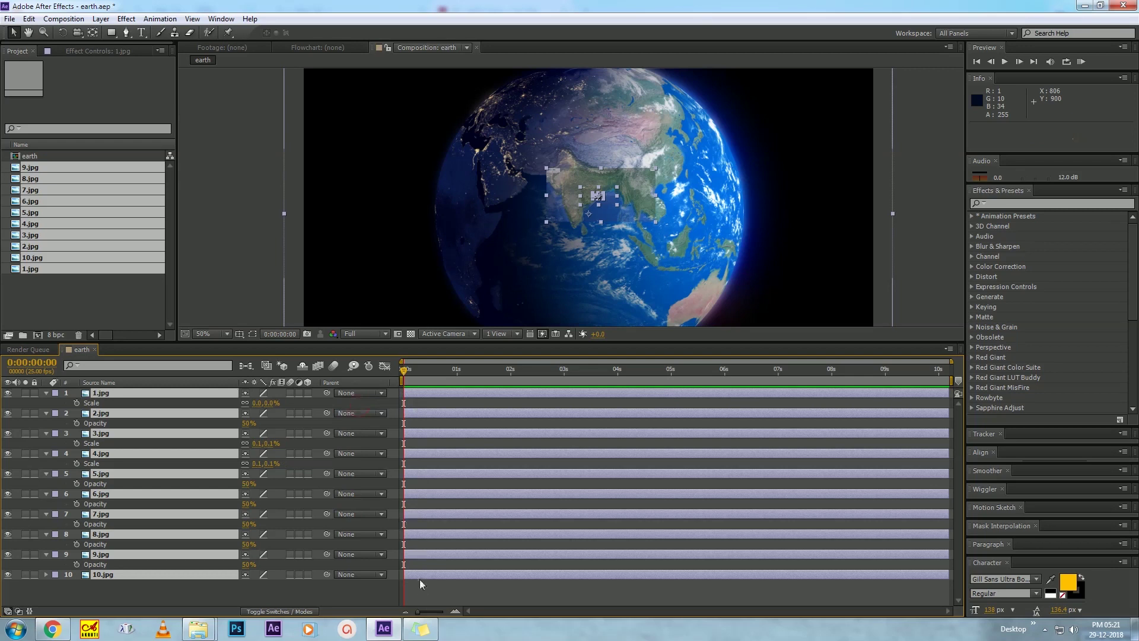
click(419, 595)
- Parent layers 2.jpg through 10.jpg to 1.jpg
click(112, 390)
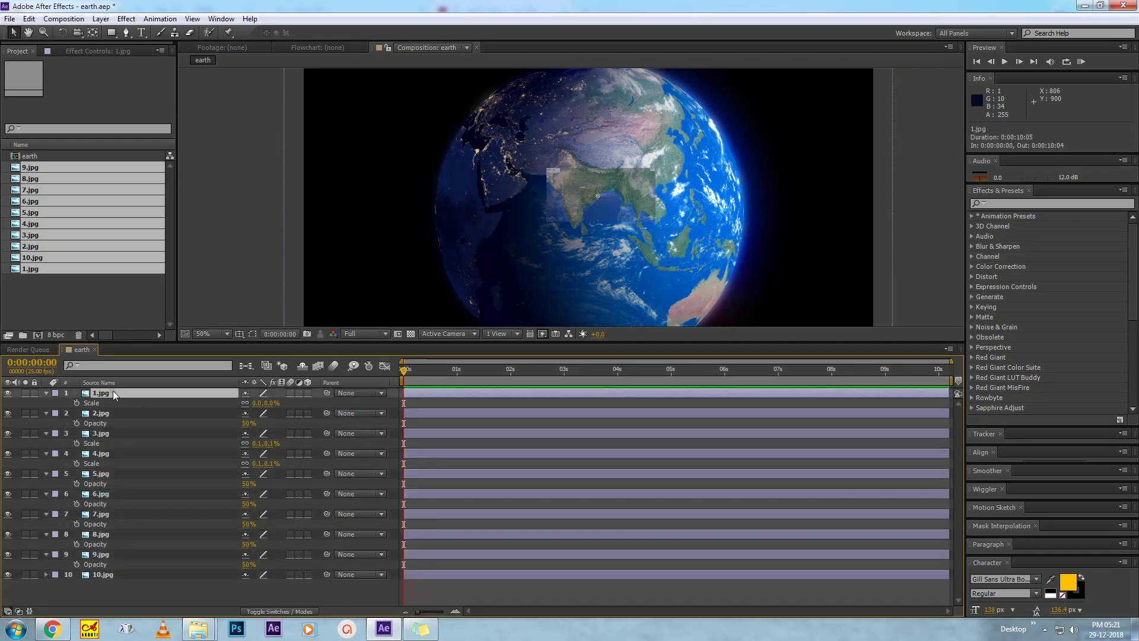
click(99, 414)
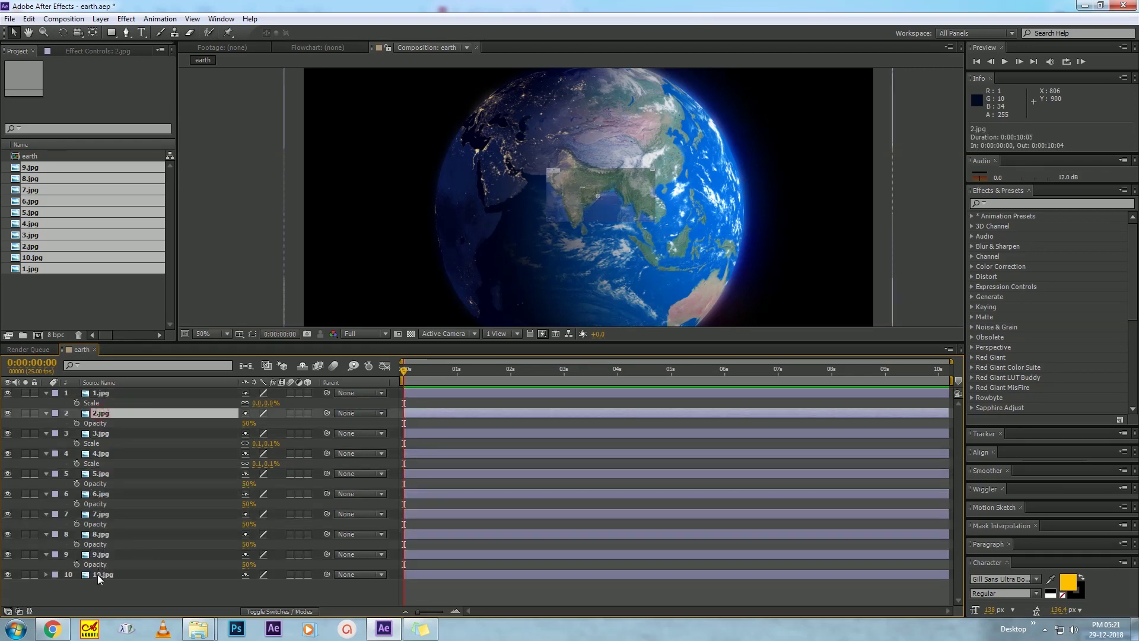
shift+click(97, 574)
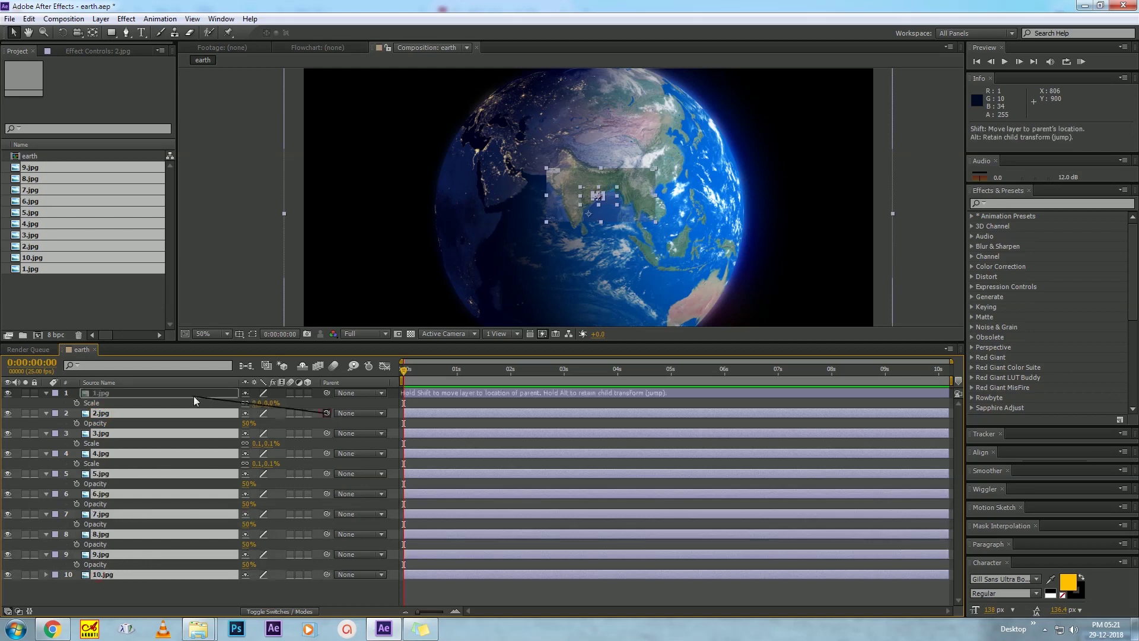
drag(325, 411, 174, 396)
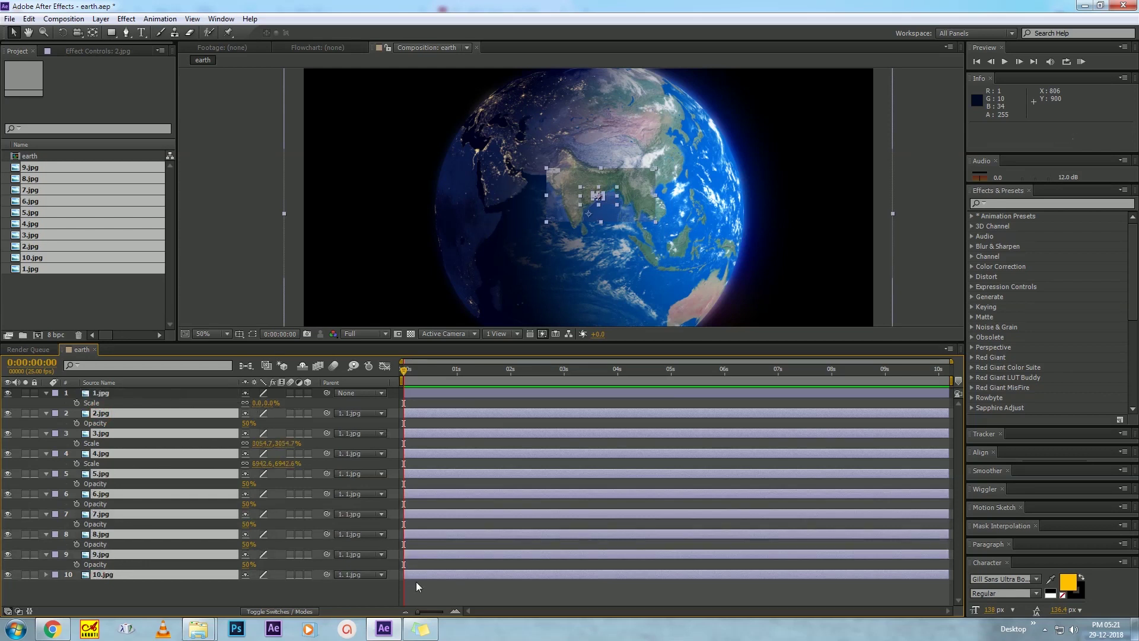
click(417, 582)
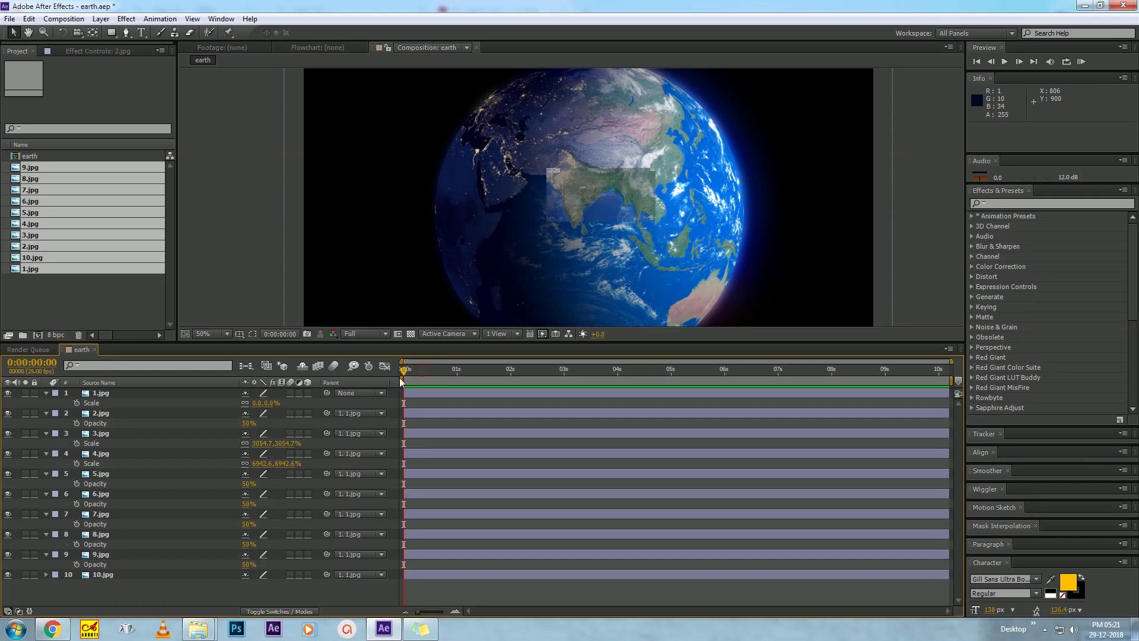
- Collapse all layer properties and show only 1.jpg's Scale, reading 0.0%
click(146, 394)
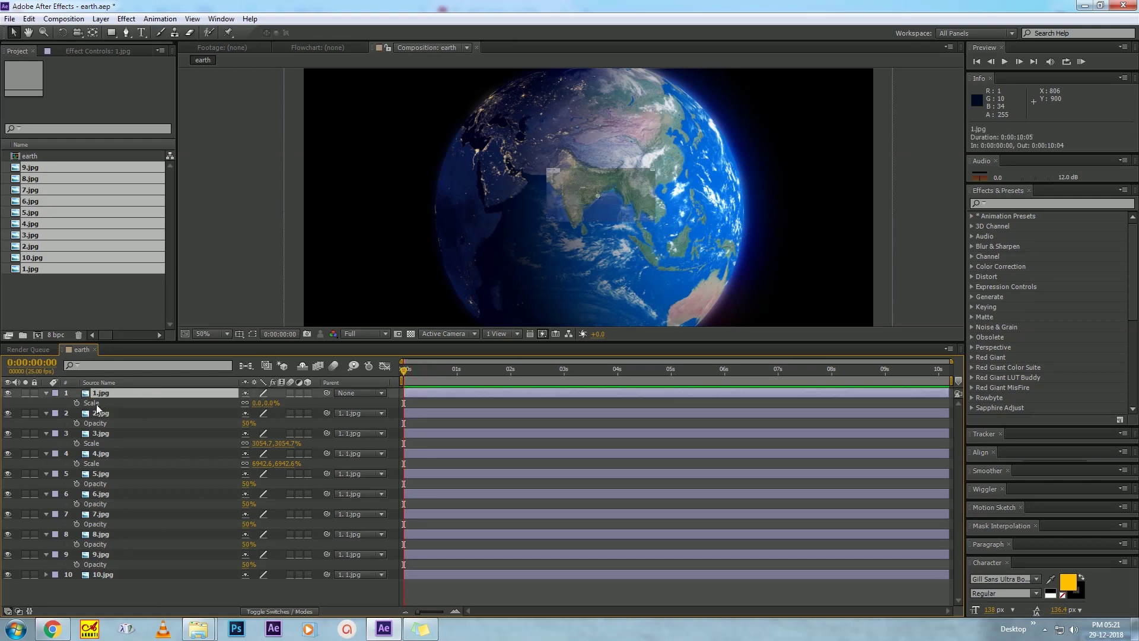
key(ctrl+a)
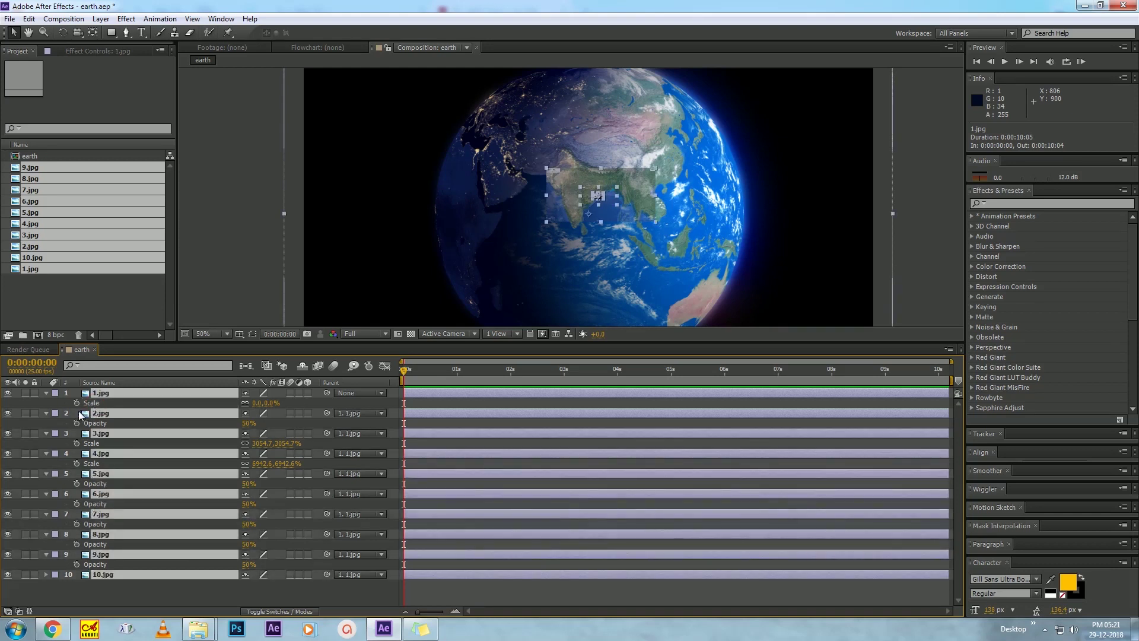
click(49, 414)
click(162, 509)
click(111, 393)
key(s)
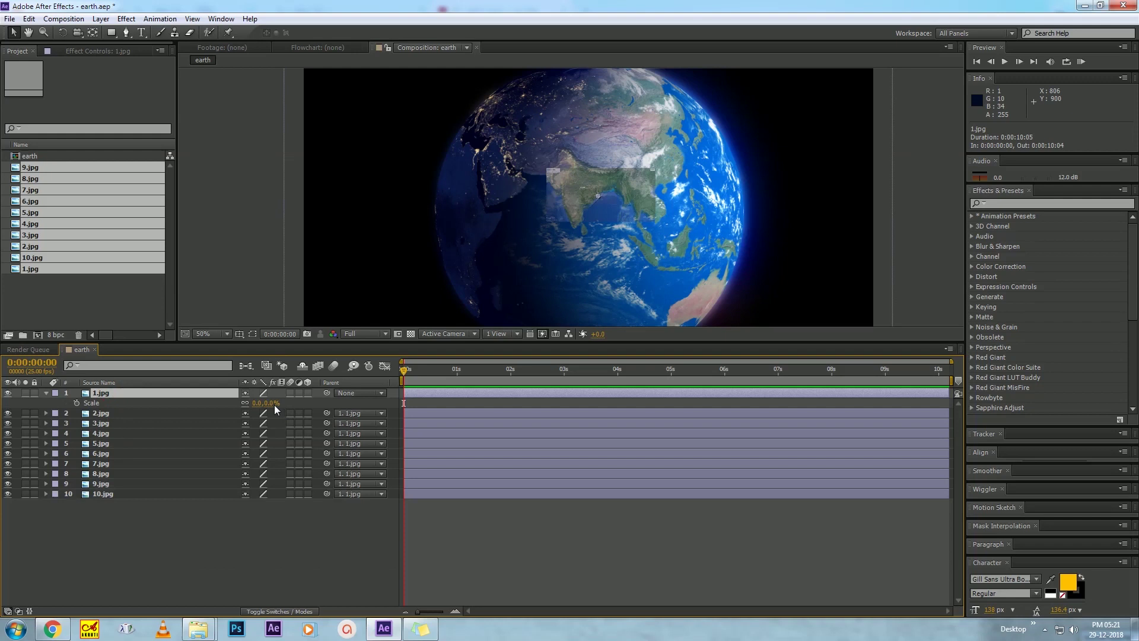
- Keyframe 1.jpg's Scale at 100% at the start and 0% near seven seconds
drag(270, 404, 316, 397)
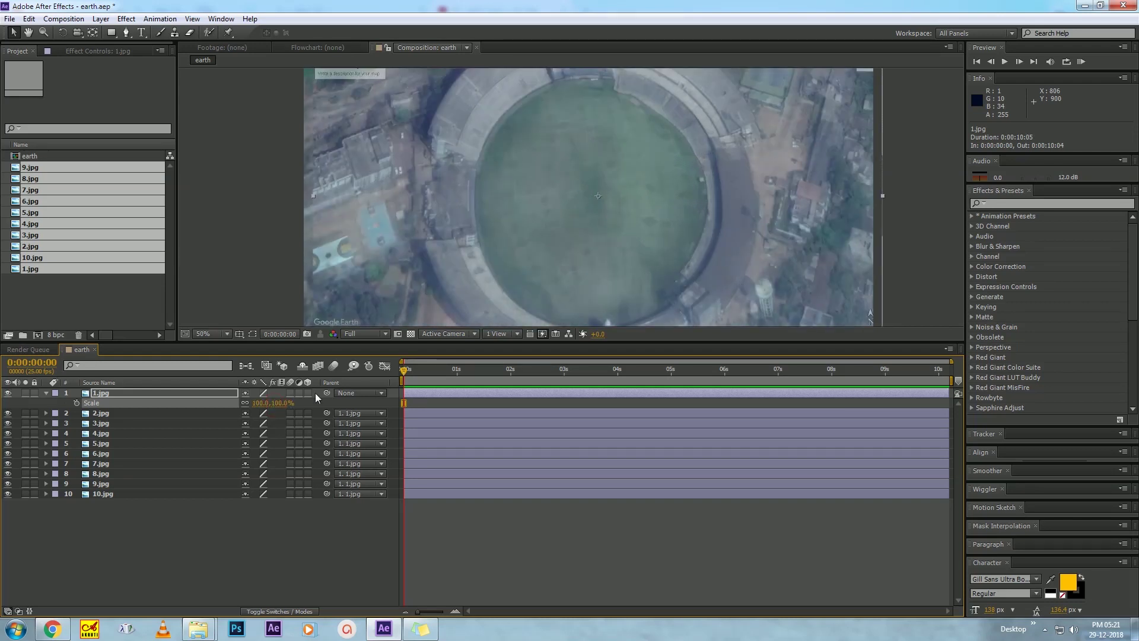
scroll(458, 289, down, 2)
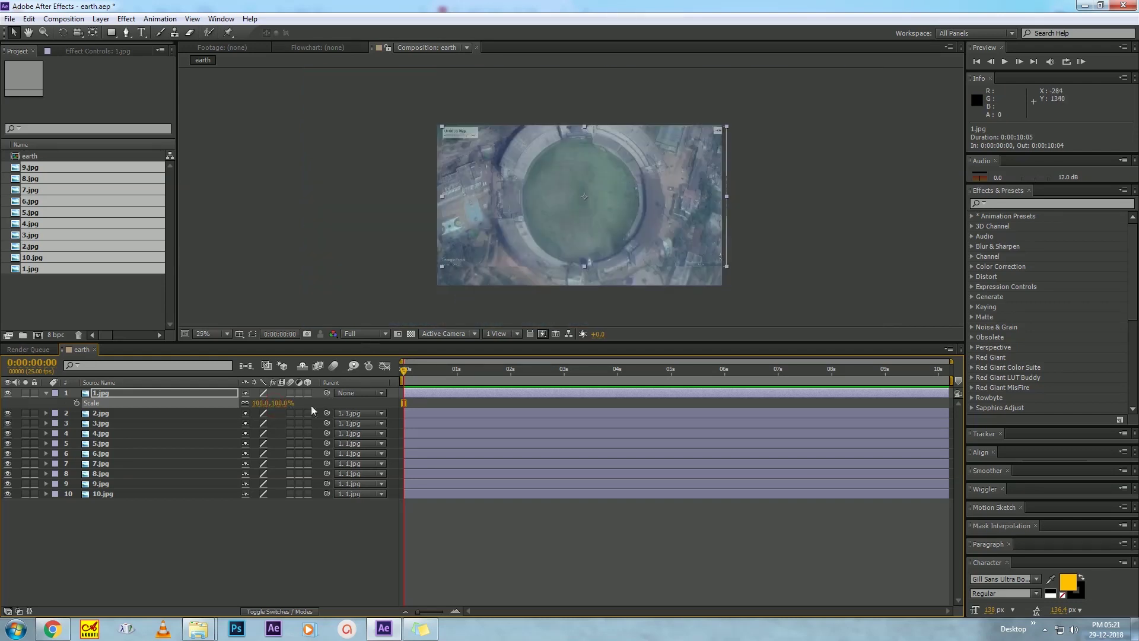
drag(567, 374, 788, 379)
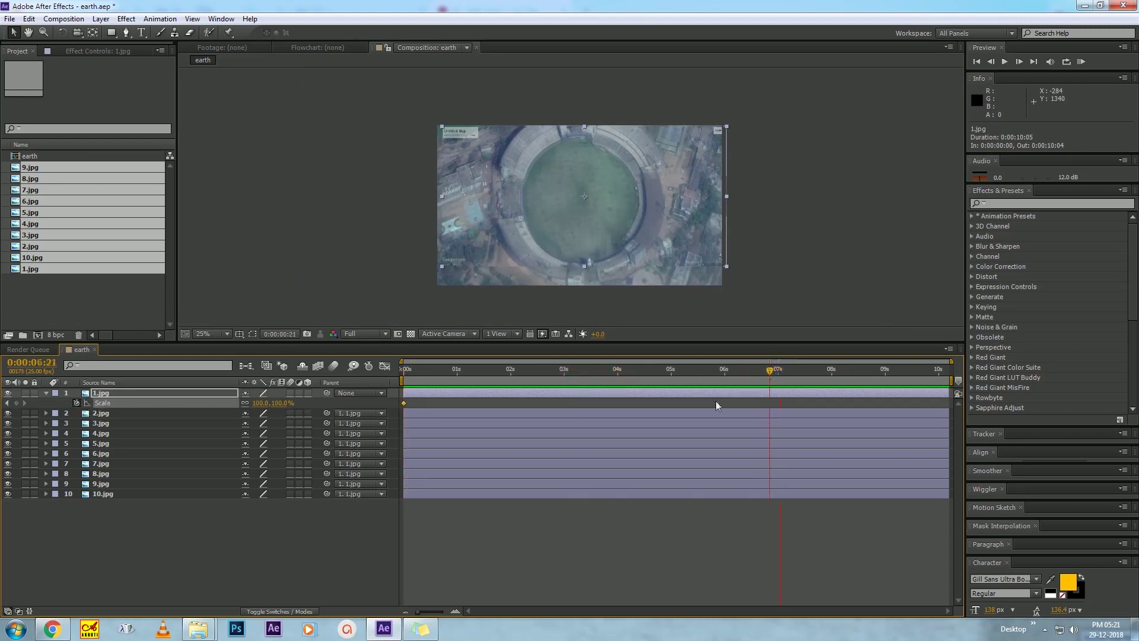
click(261, 403)
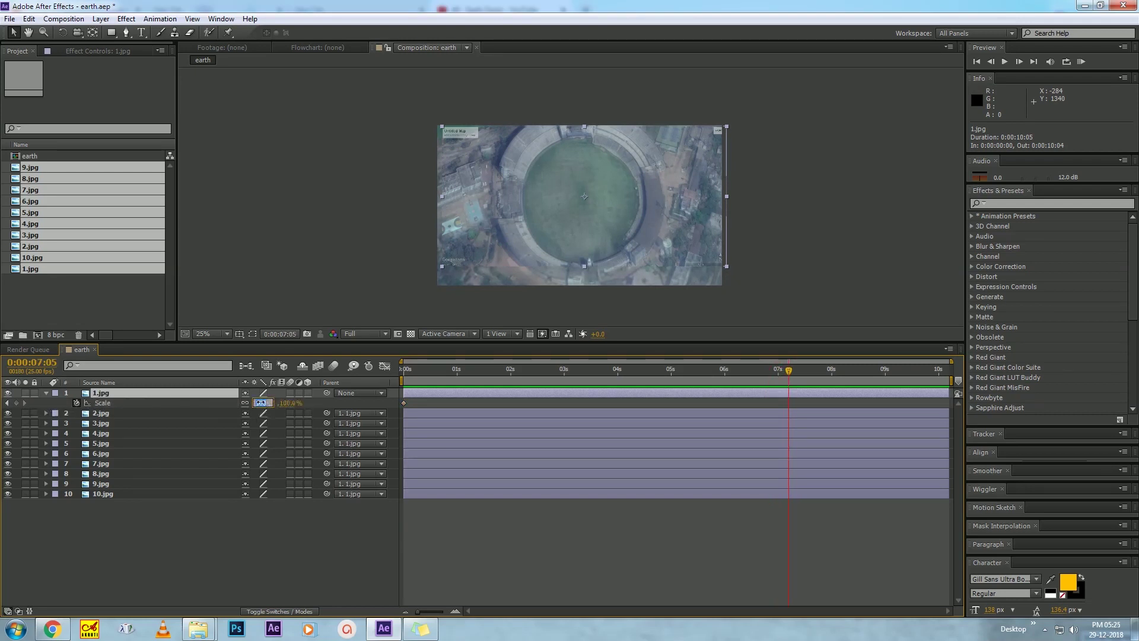
key(Return)
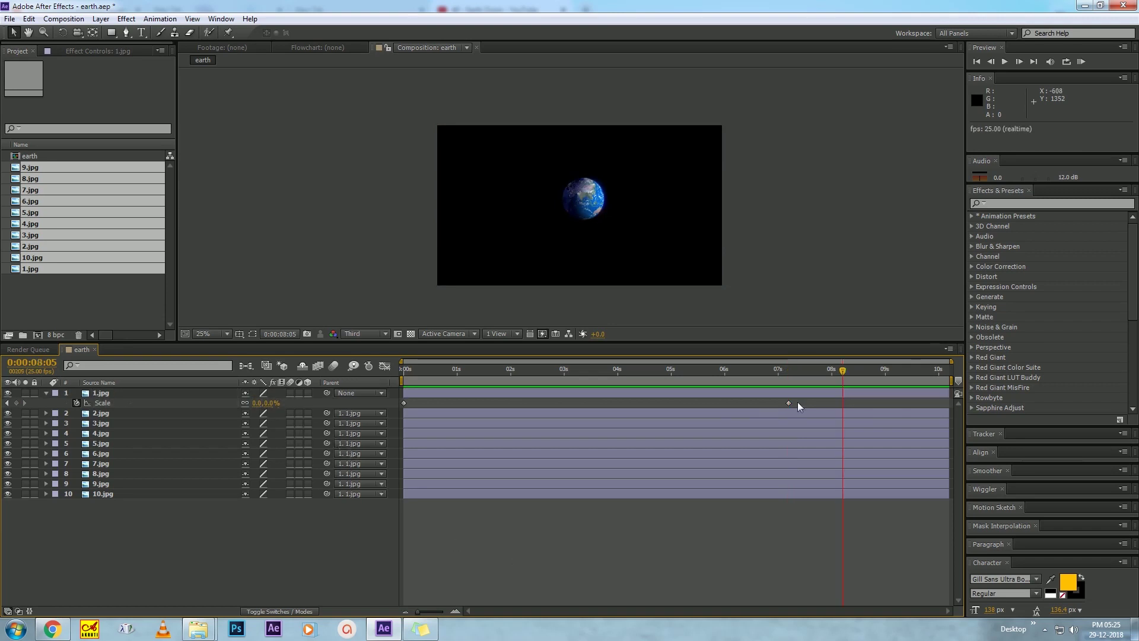
- Apply Exponential Scale to both of 1.jpg's Scale keyframes
drag(797, 399, 379, 408)
right_click(404, 403)
mouse_move(480, 536)
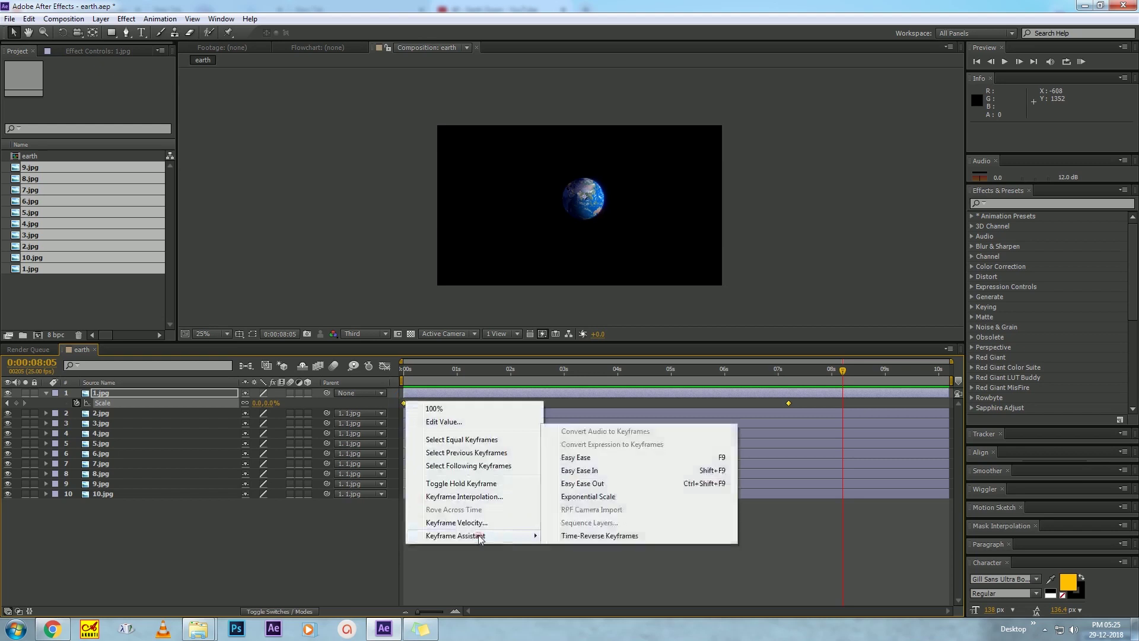
click(569, 497)
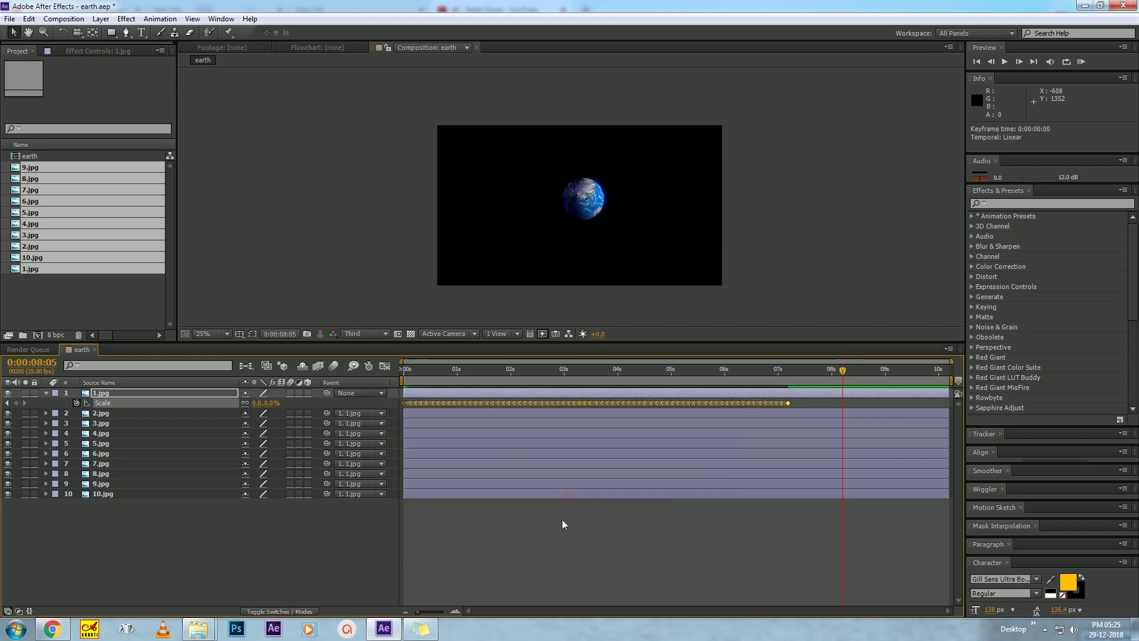
- Preview the zoom from the beginning of the timeline
click(756, 500)
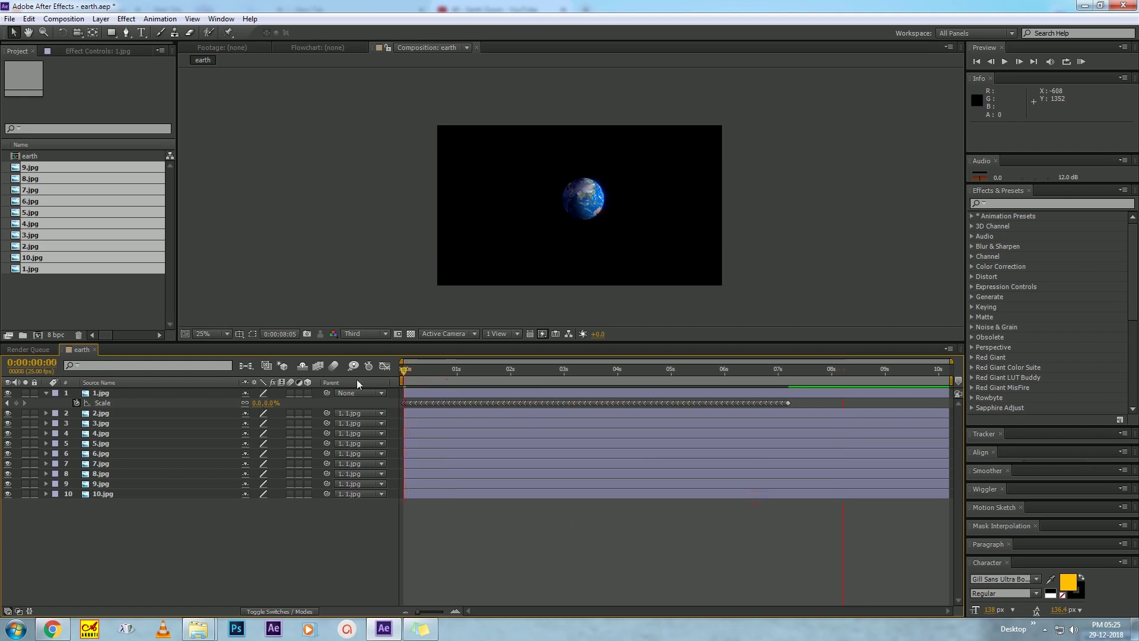
key(Home)
key(space)
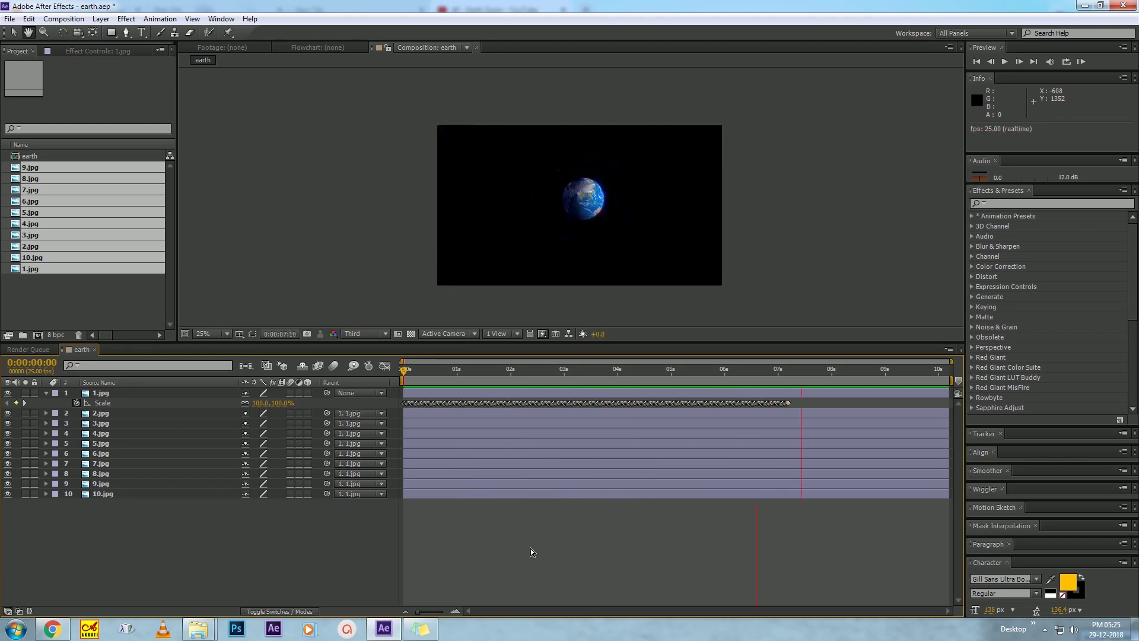
key(space)
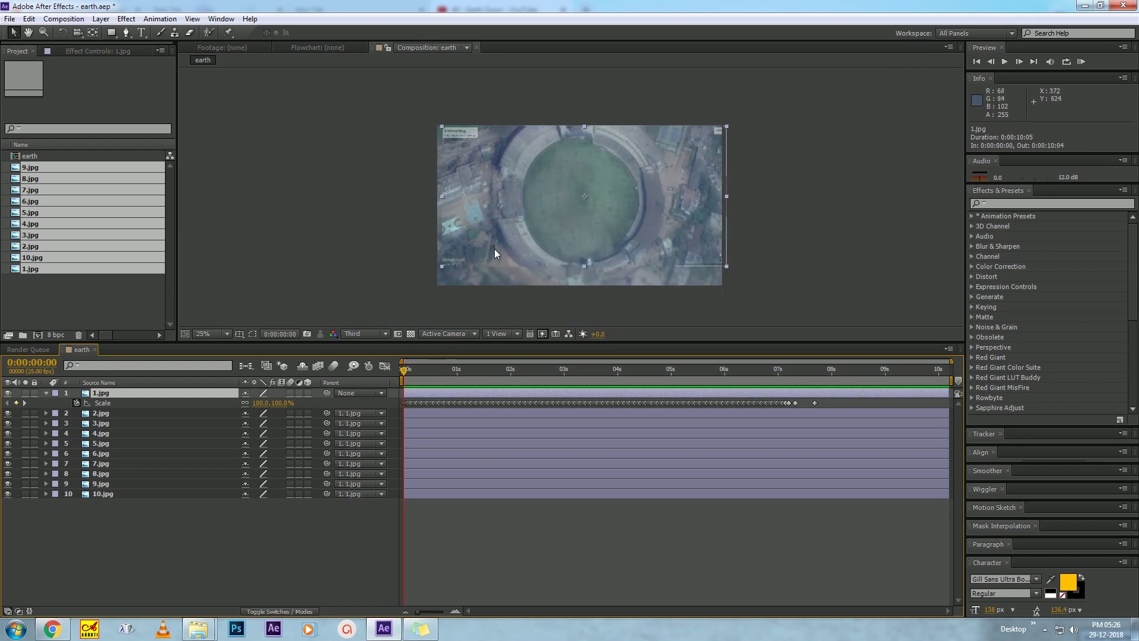
- Add a full-layer elliptical mask to 1.jpg with the Ellipse tool
drag(113, 34, 130, 59)
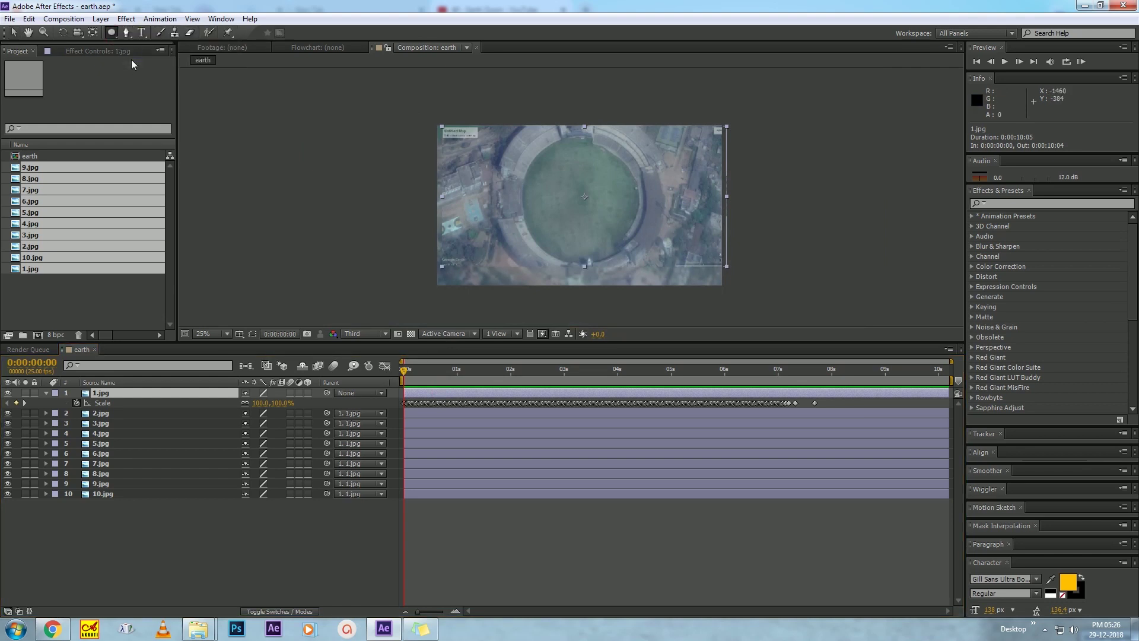
double_click(111, 33)
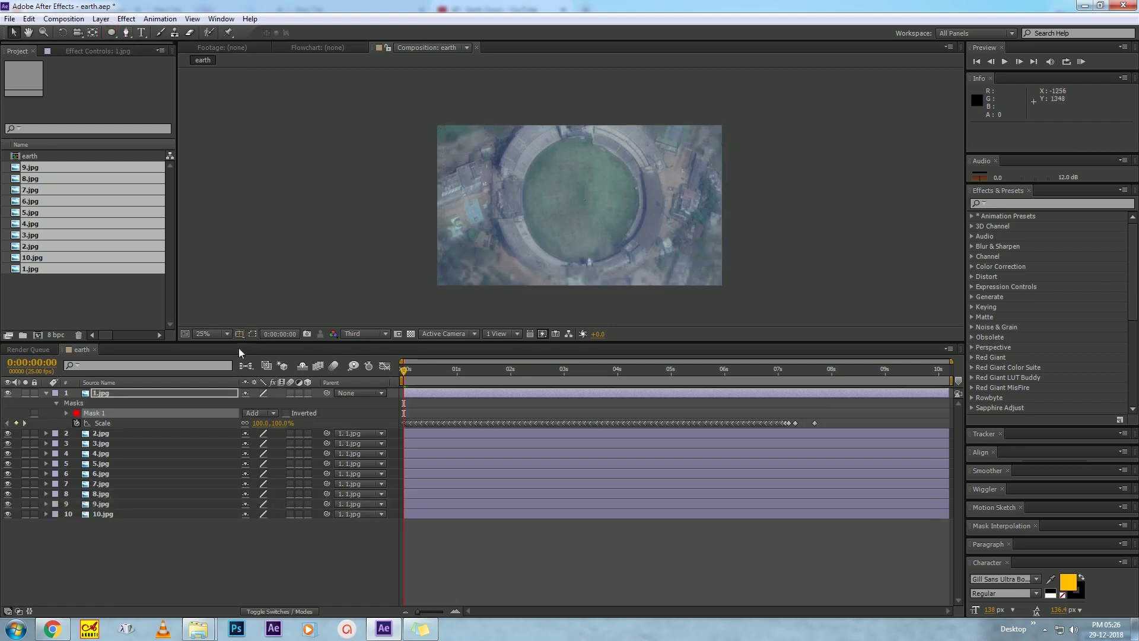
click(252, 334)
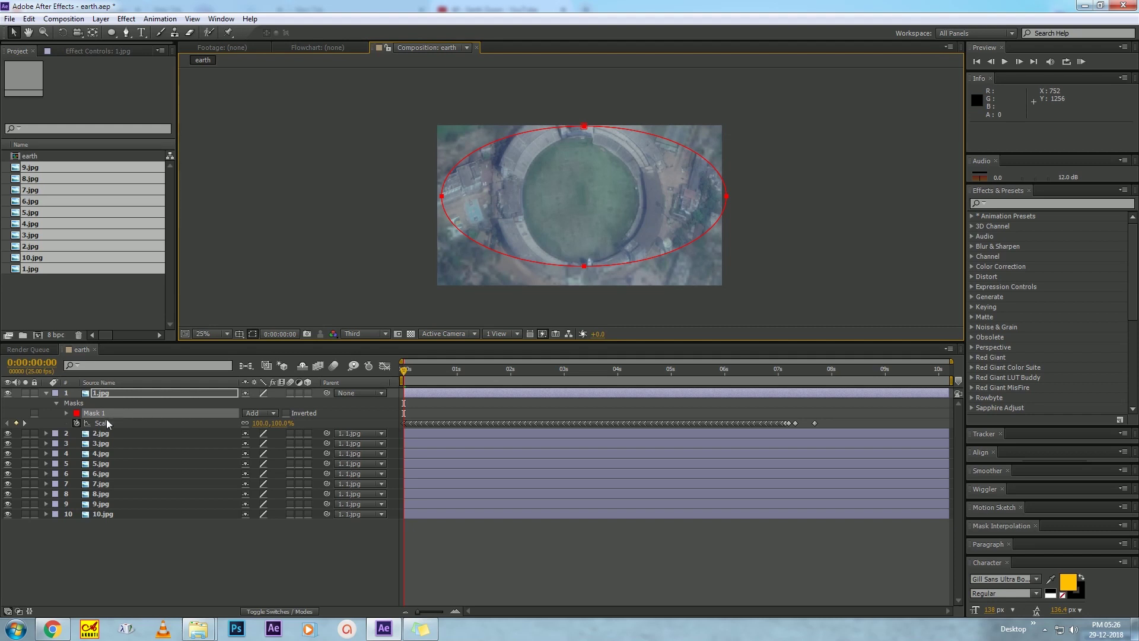
- Give 1.jpg's Mask 1 a 64 px feather and -92 px expansion
click(66, 413)
click(65, 412)
click(65, 412)
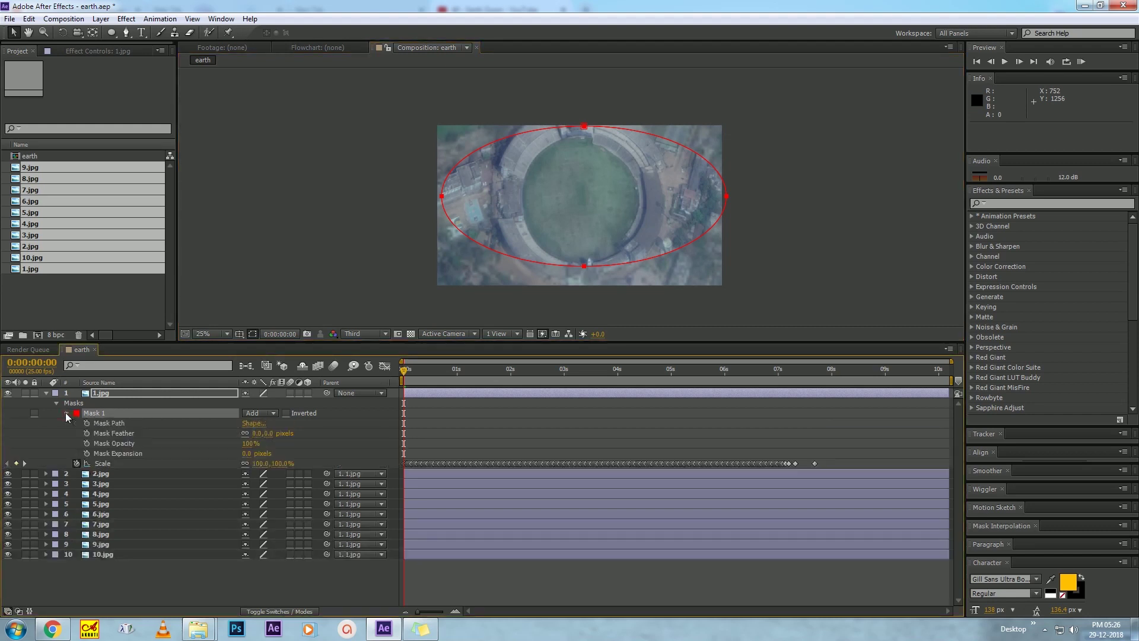
mouse_move(277, 434)
mouse_down()
mouse_move(290, 444)
mouse_move(240, 454)
mouse_up()
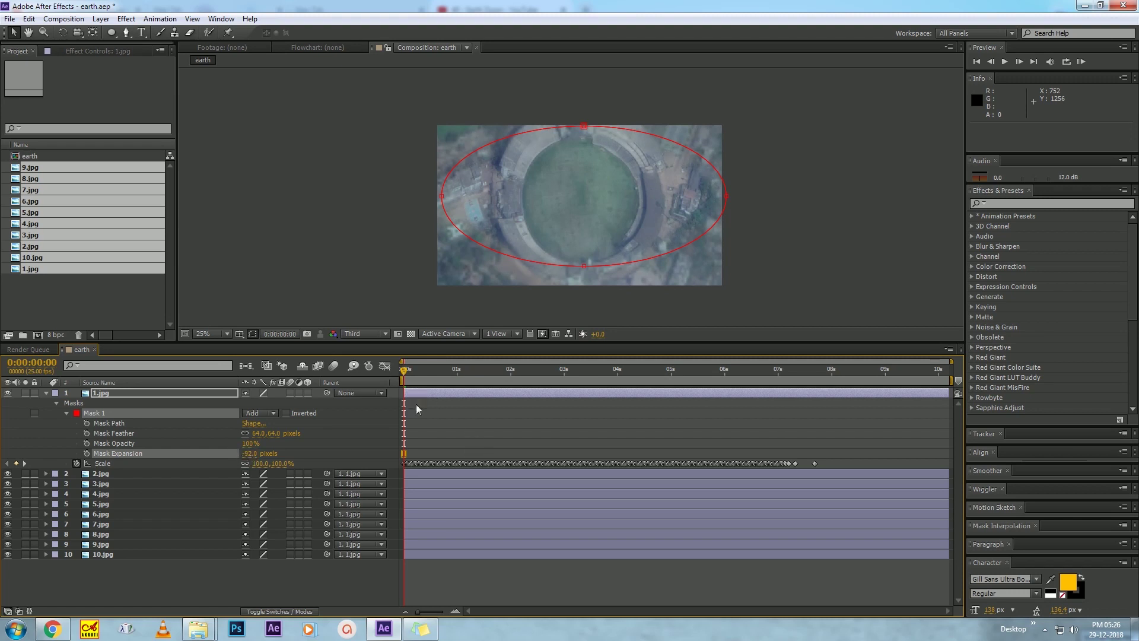
drag(425, 379, 472, 378)
click(439, 475)
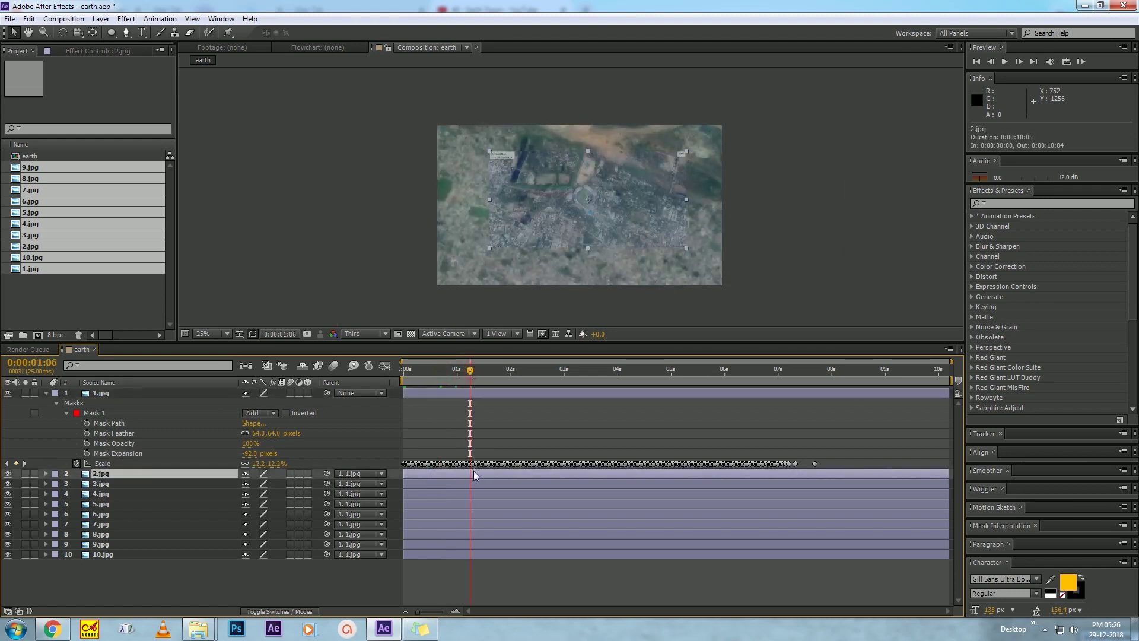
- Add an elliptical mask to 2.jpg with a 138-pixel feather
double_click(111, 32)
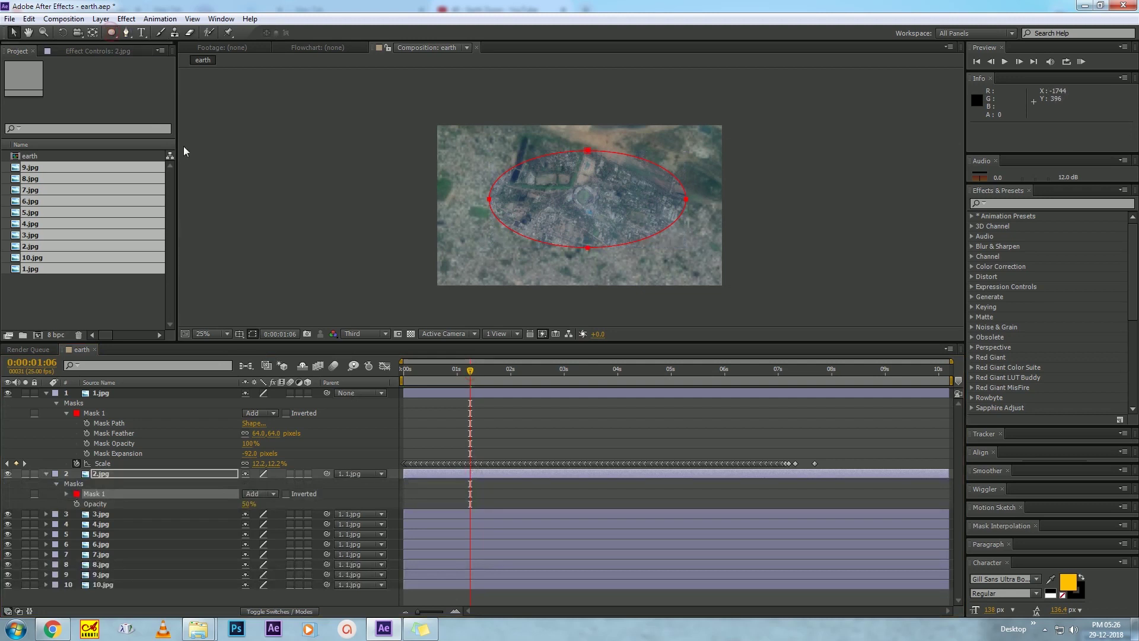
click(67, 494)
mouse_move(257, 514)
mouse_down()
mouse_move(288, 514)
mouse_move(221, 534)
mouse_up()
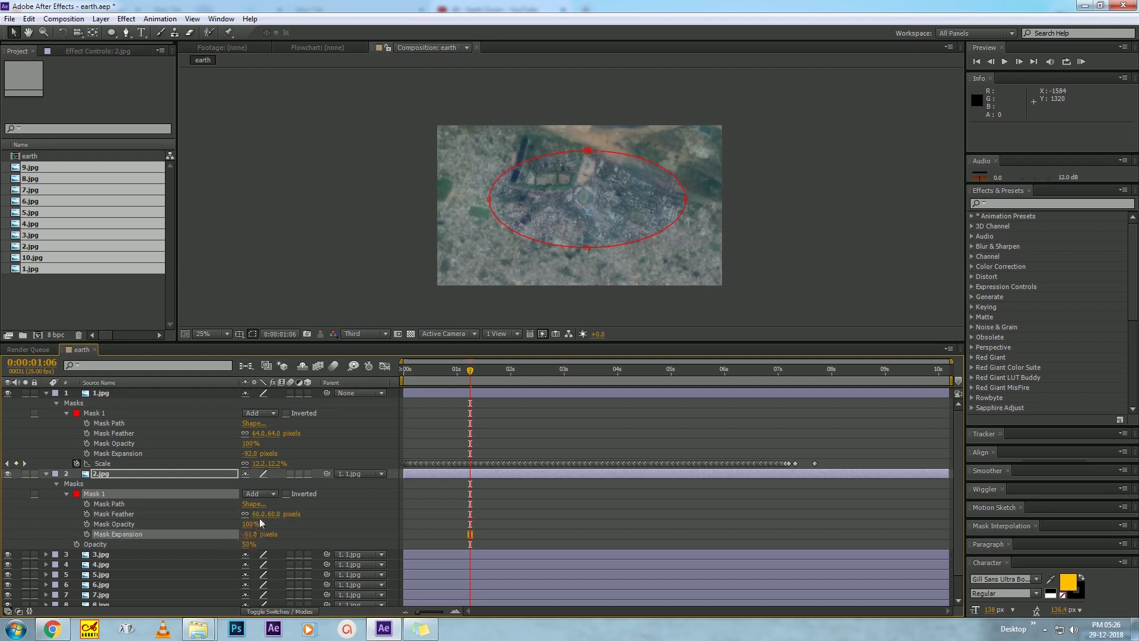
drag(259, 515, 301, 514)
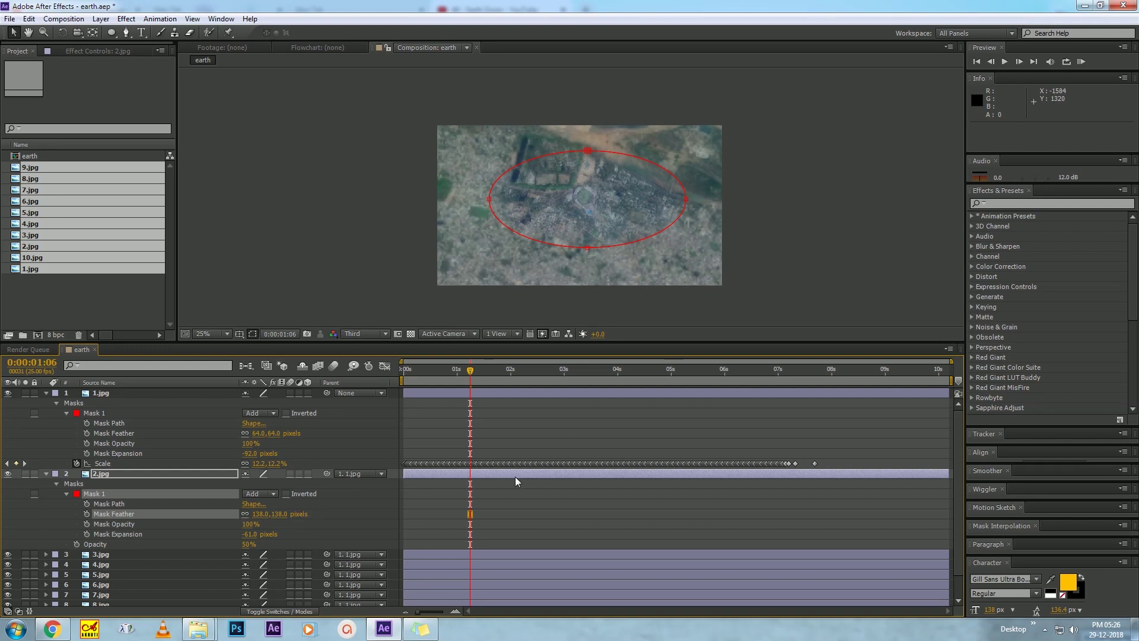
click(490, 491)
click(86, 494)
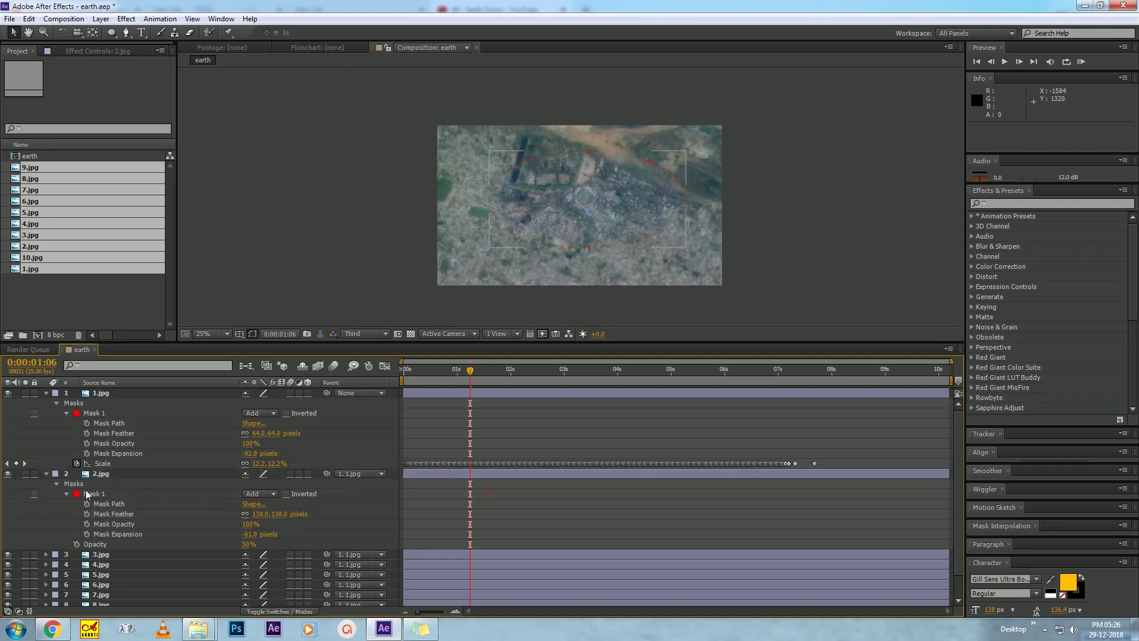
- At the river frame, reveal the mask properties of layers 3.jpg through 6.jpg
click(103, 554)
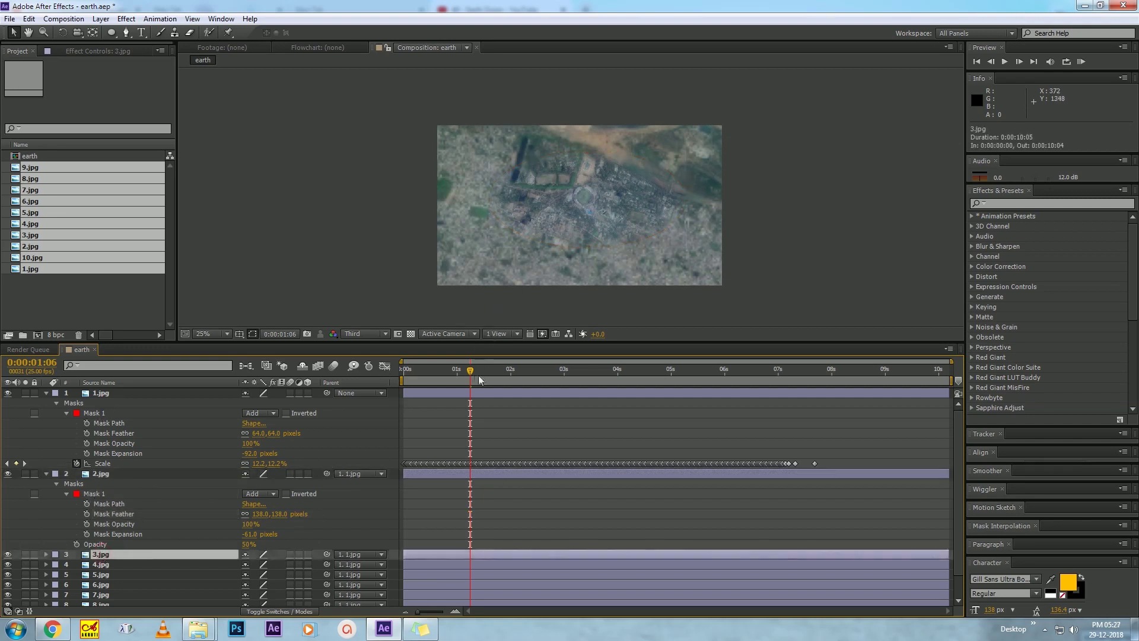
mouse_move(479, 380)
mouse_down()
mouse_move(540, 371)
mouse_move(520, 371)
mouse_up()
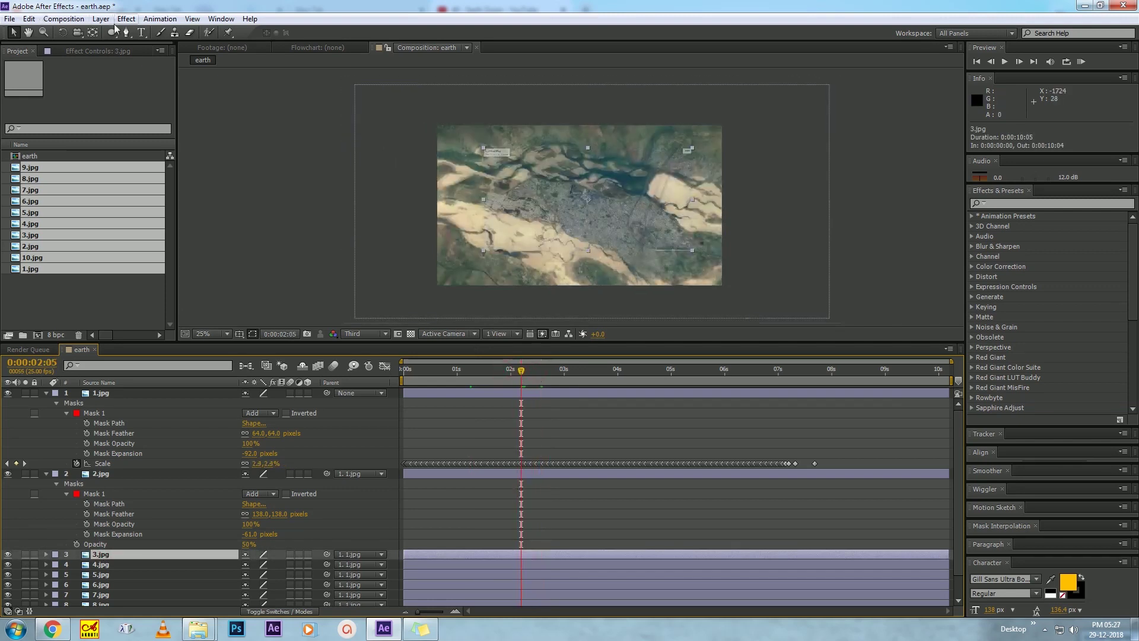
key(u)
key(u)
key(ctrl+Down)
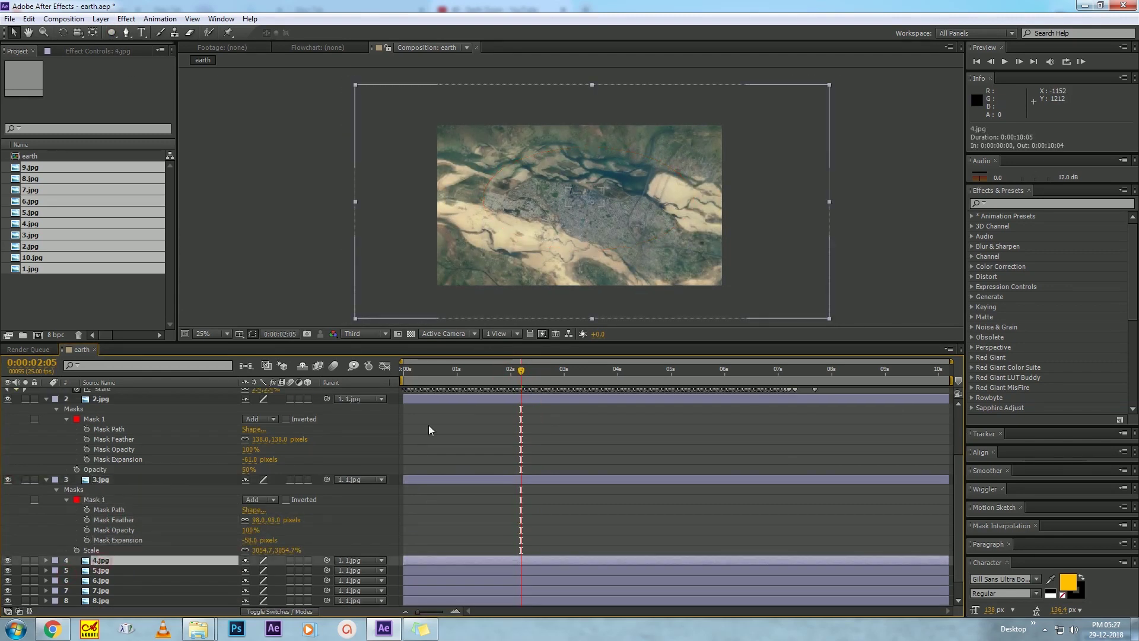
key(k)
key(u)
key(u)
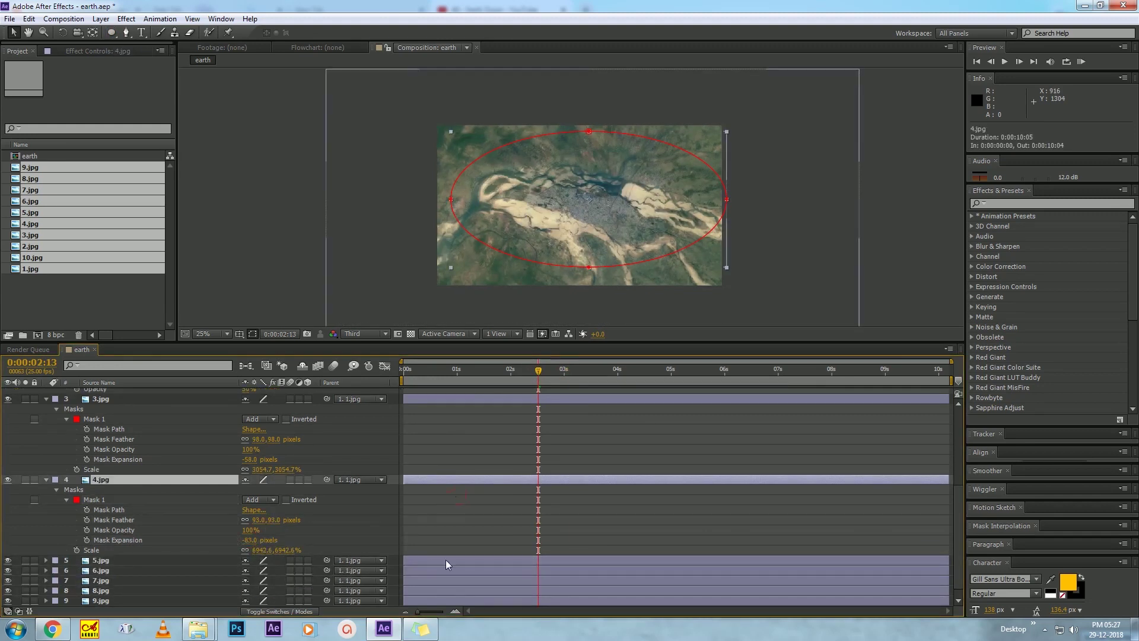
key(ctrl+Down)
key(u)
key(u)
key(ctrl+Down)
key(k)
key(u)
key(u)
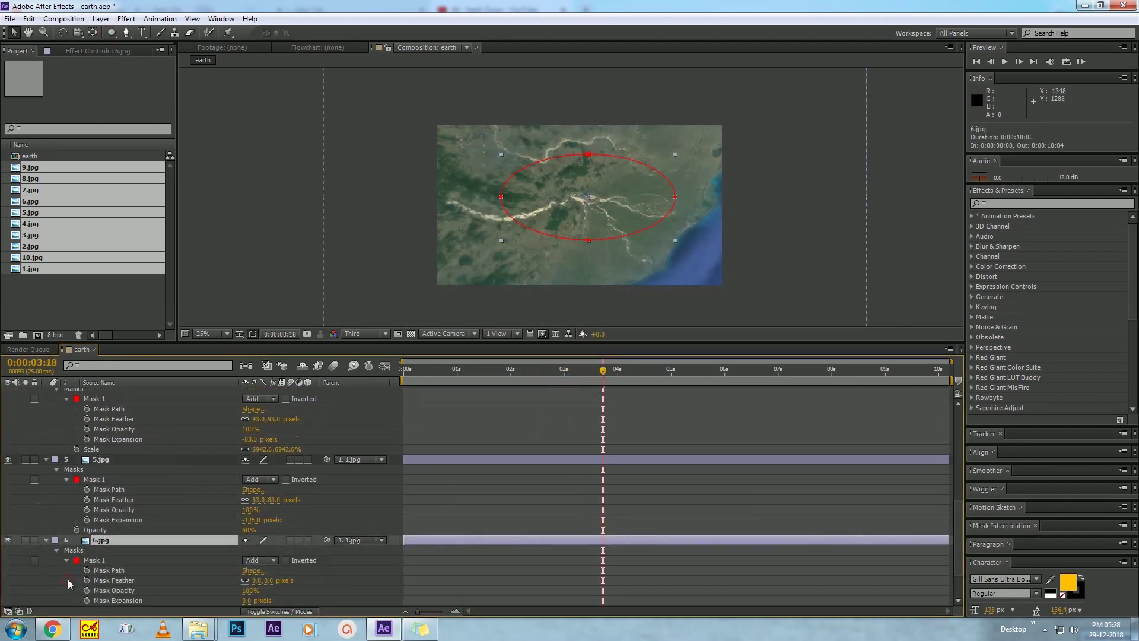
- Keyframe 6.jpg's mask with feather 162 and paste mask settings onto 7.jpg
key(ctrl+v)
drag(501, 371, 608, 376)
drag(332, 529, 283, 528)
key(ctrl+Down)
key(k)
key(u)
key(u)
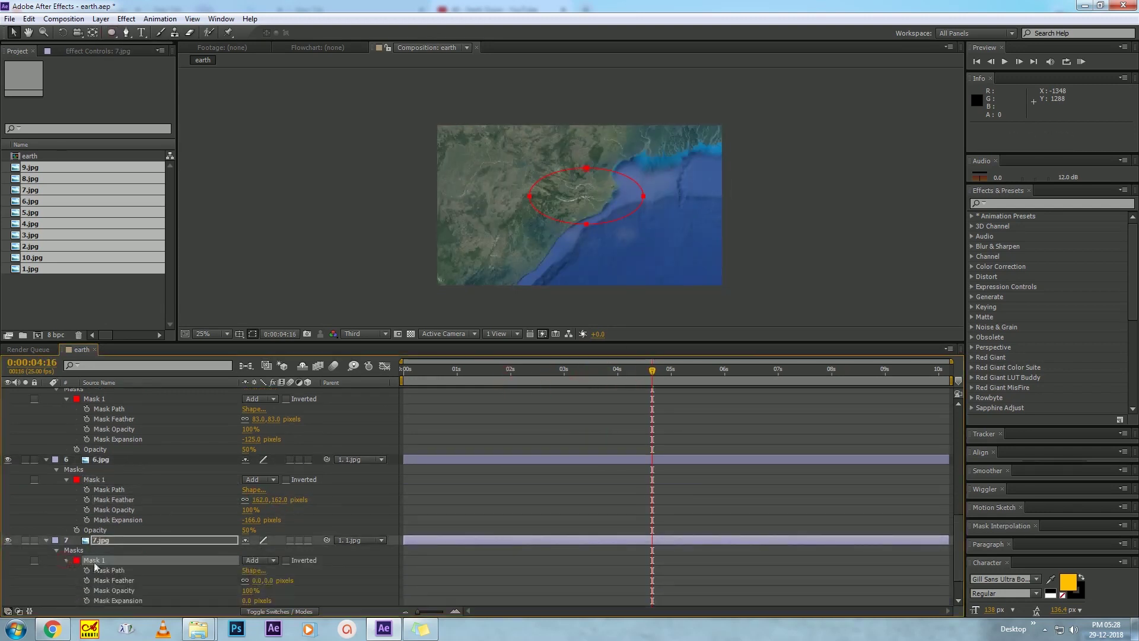
key(ctrl+v)
- Paste mask keyframes onto 8.jpg and contract its mask to -71 pixels
key(ctrl+Down)
click(681, 376)
key(u)
key(u)
key(ctrl+v)
drag(248, 570, 202, 570)
- Set 9.jpg's mask to 87-pixel feather and -43-pixel expansion
key(ctrl+Down)
click(712, 373)
key(u)
key(u)
key(period)
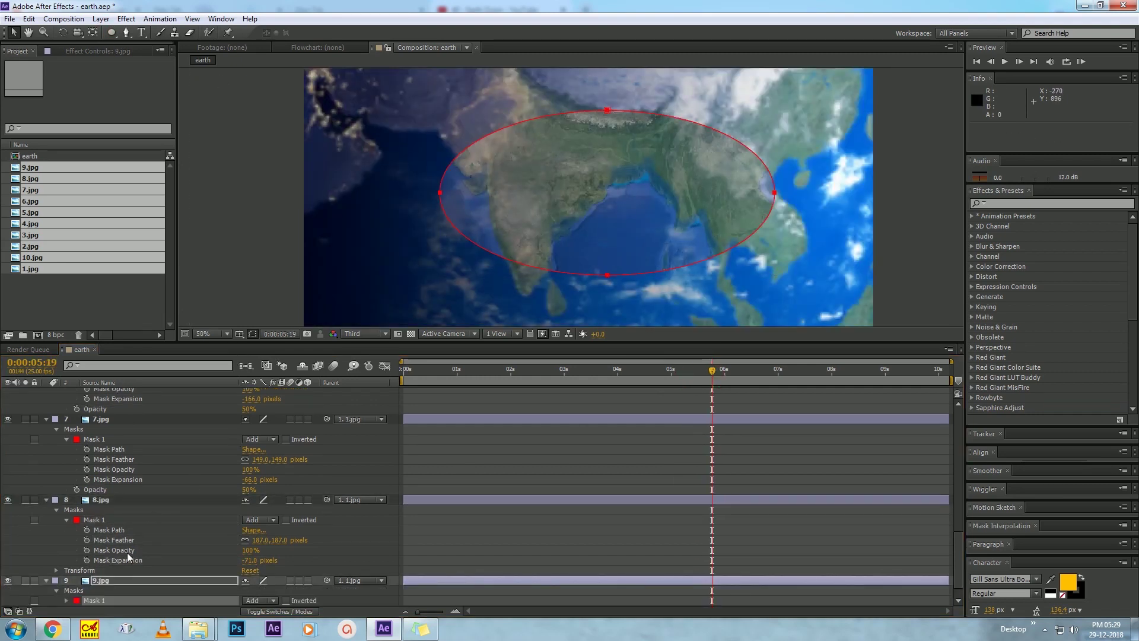
click(66, 600)
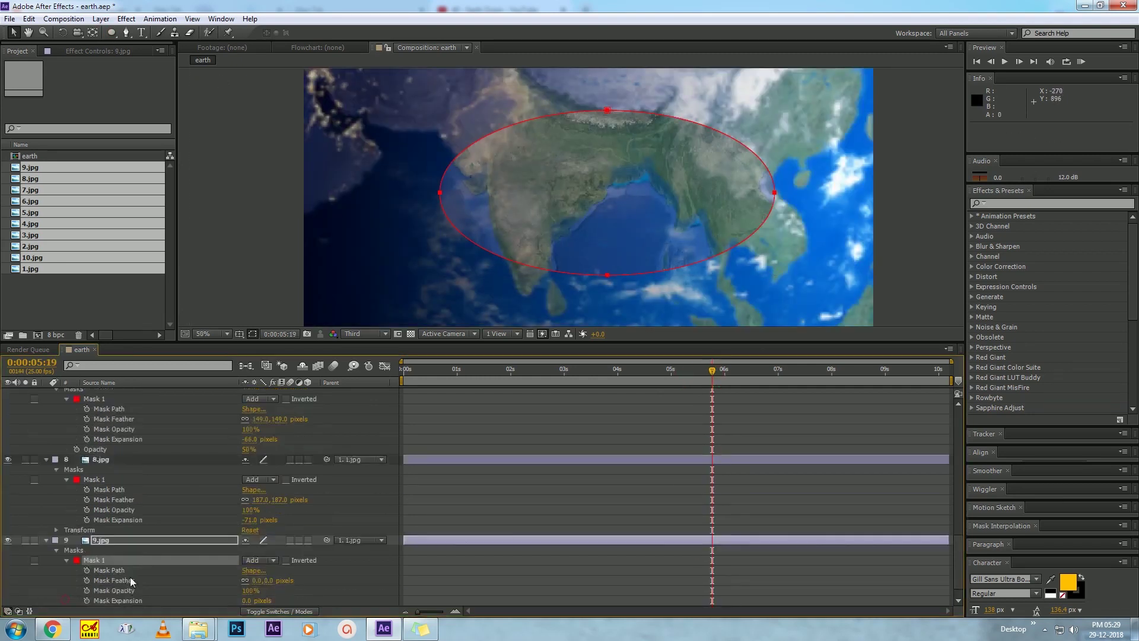
scroll(178, 574, down, 2)
drag(262, 559, 276, 558)
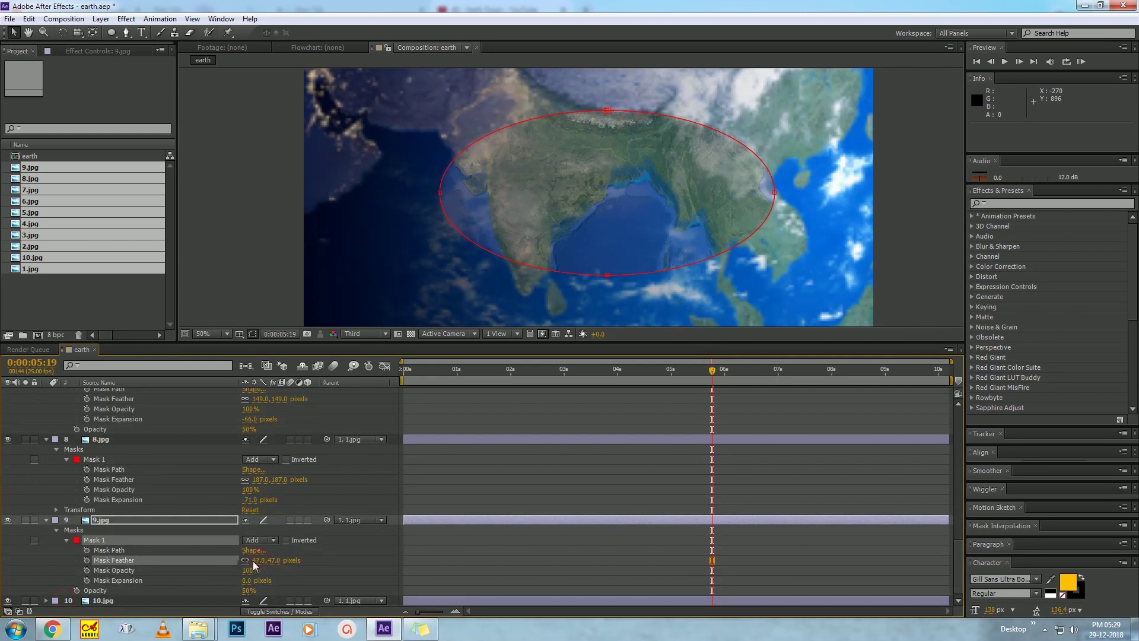
drag(247, 581, 236, 580)
click(418, 558)
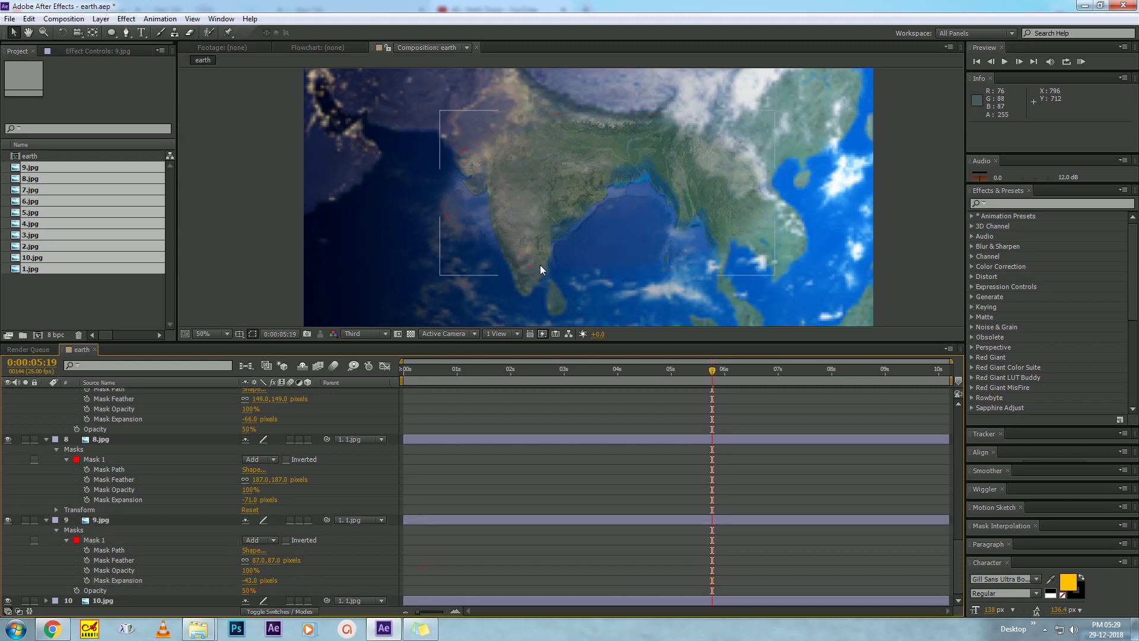
- Check 9.jpg's mask at 0:00:07:01 to view the earth frame
click(607, 517)
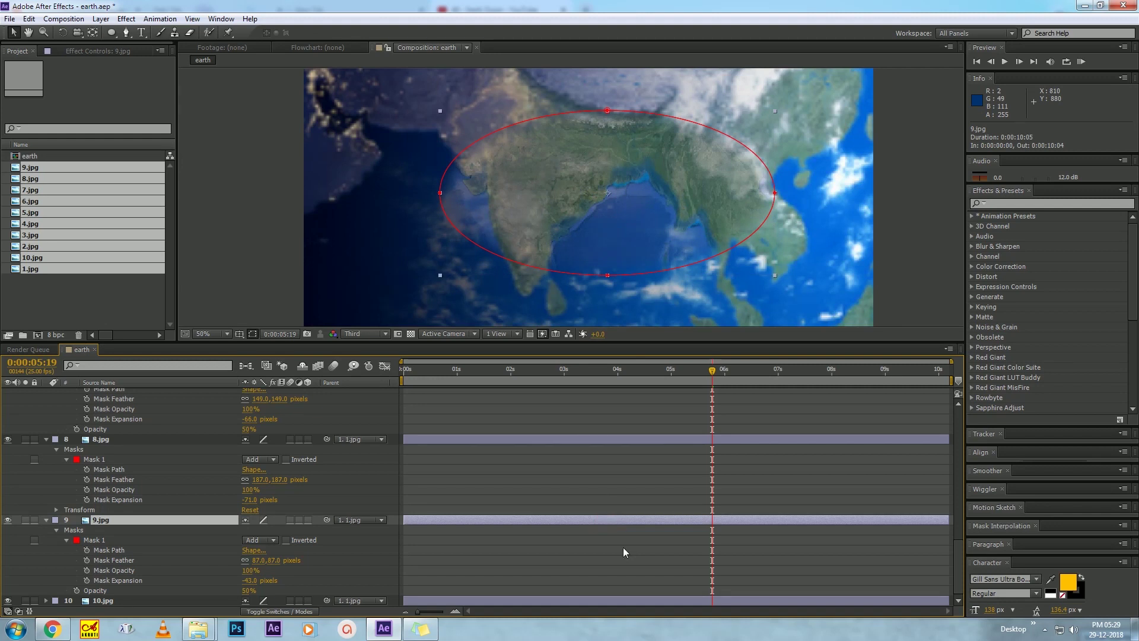
scroll(669, 278, down, 1)
click(776, 370)
drag(776, 372, 781, 372)
click(760, 411)
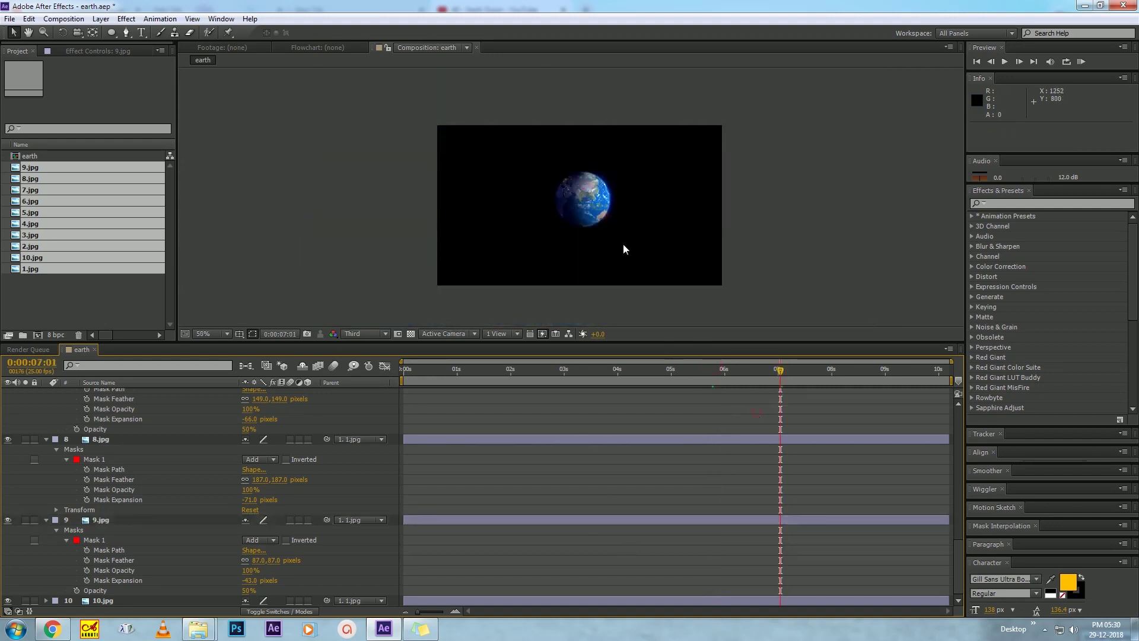
scroll(623, 244, up, 2)
scroll(594, 248, up, 2)
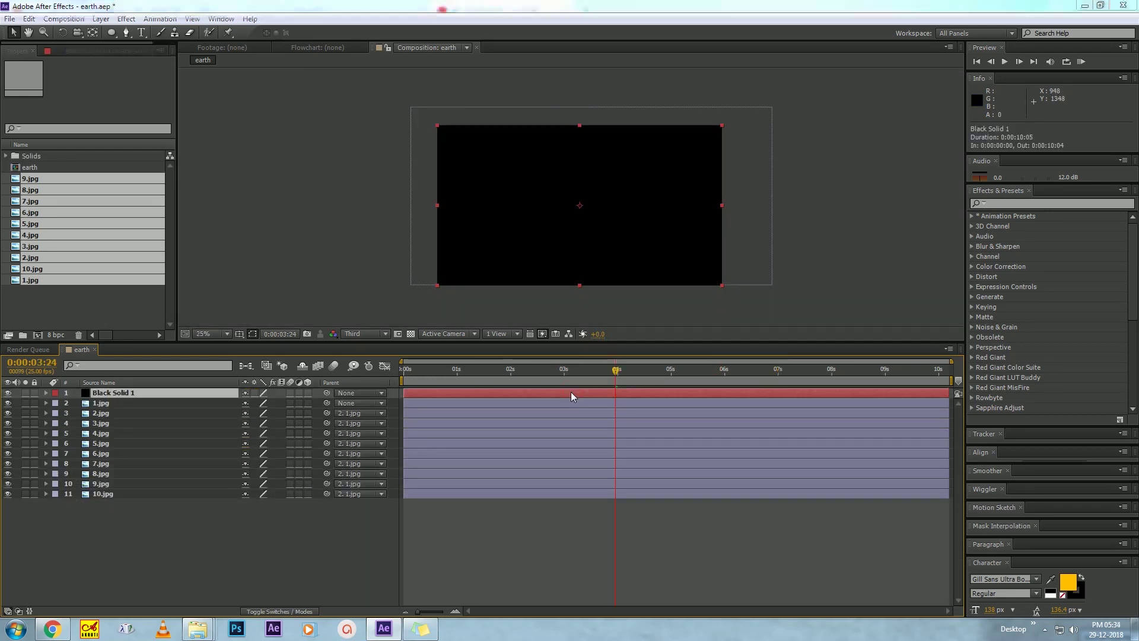
- Create Black Solid 1 at about 2534 × 1723 px and zoom the viewer out to see it
key(ctrl+shift+y)
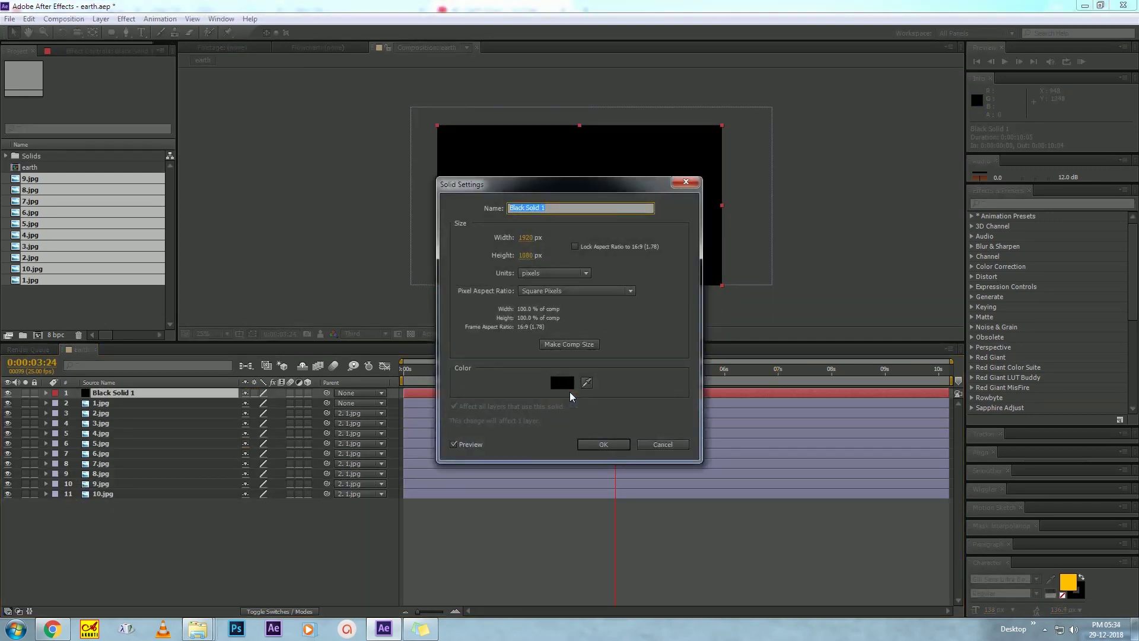
drag(525, 238, 666, 239)
mouse_move(525, 255)
mouse_down()
mouse_move(536, 265)
mouse_move(537, 238)
mouse_move(536, 252)
mouse_move(663, 237)
mouse_move(591, 266)
mouse_up()
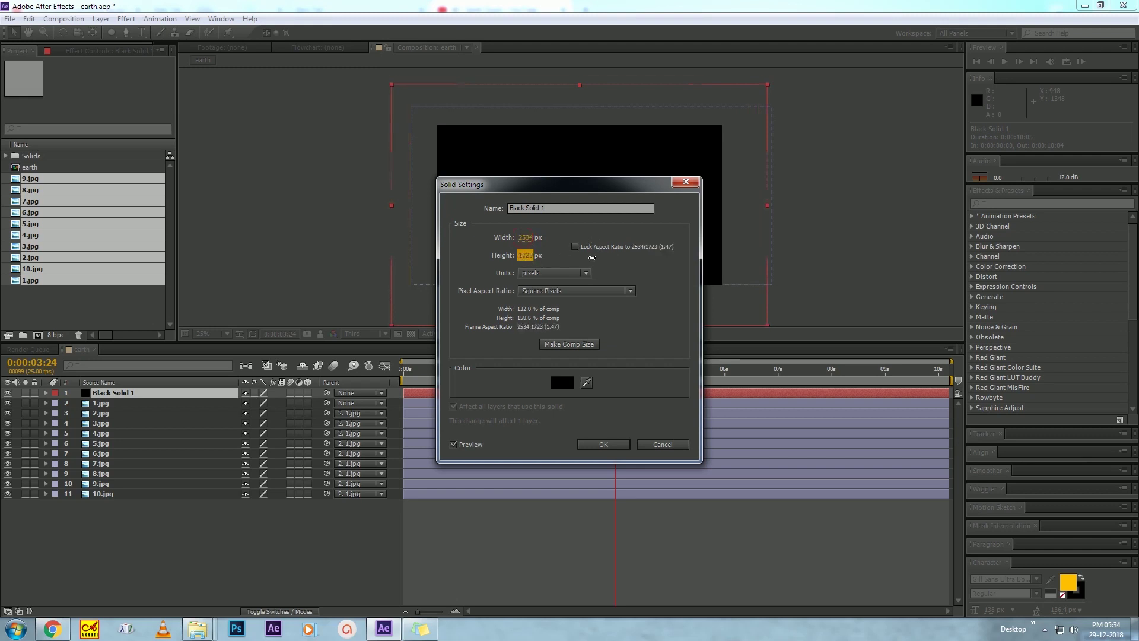
click(605, 445)
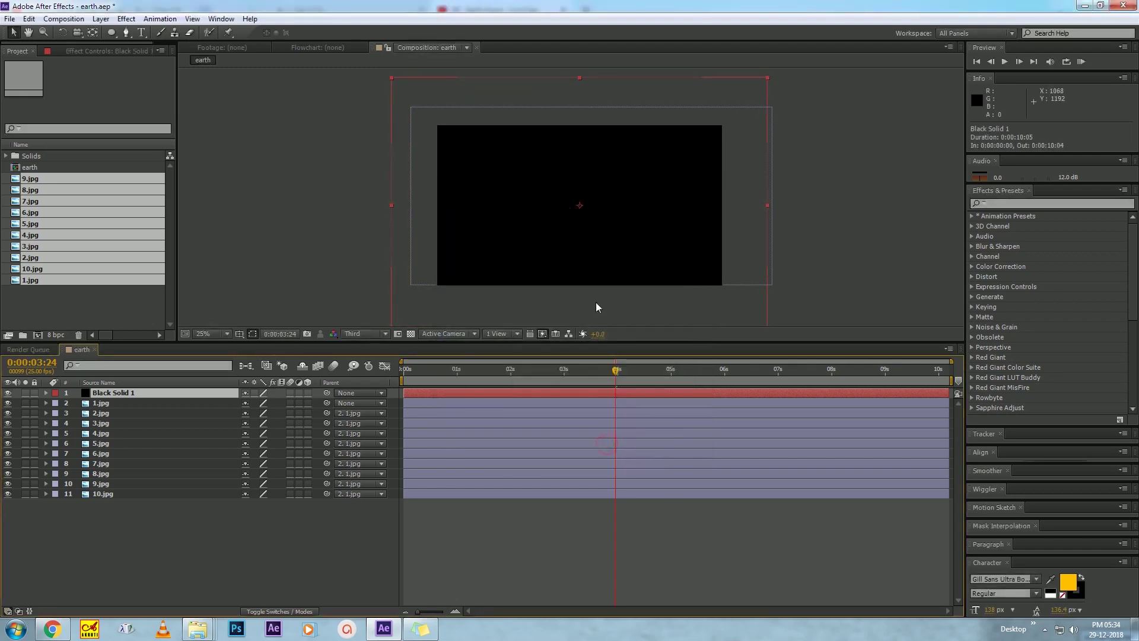
key(comma)
click(589, 529)
click(569, 393)
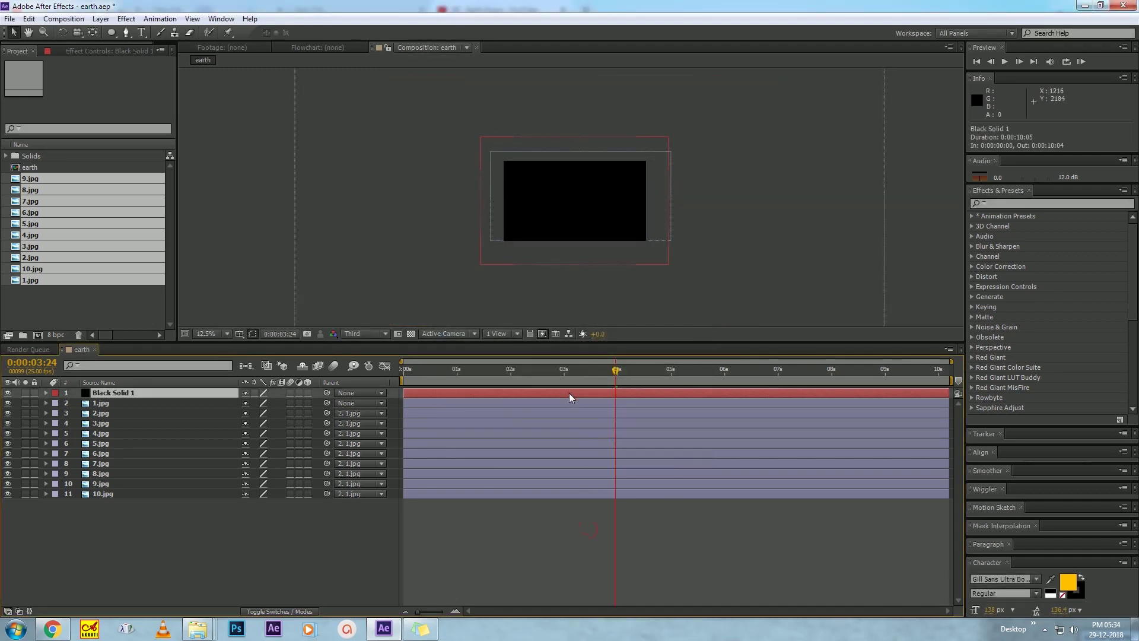
click(997, 205)
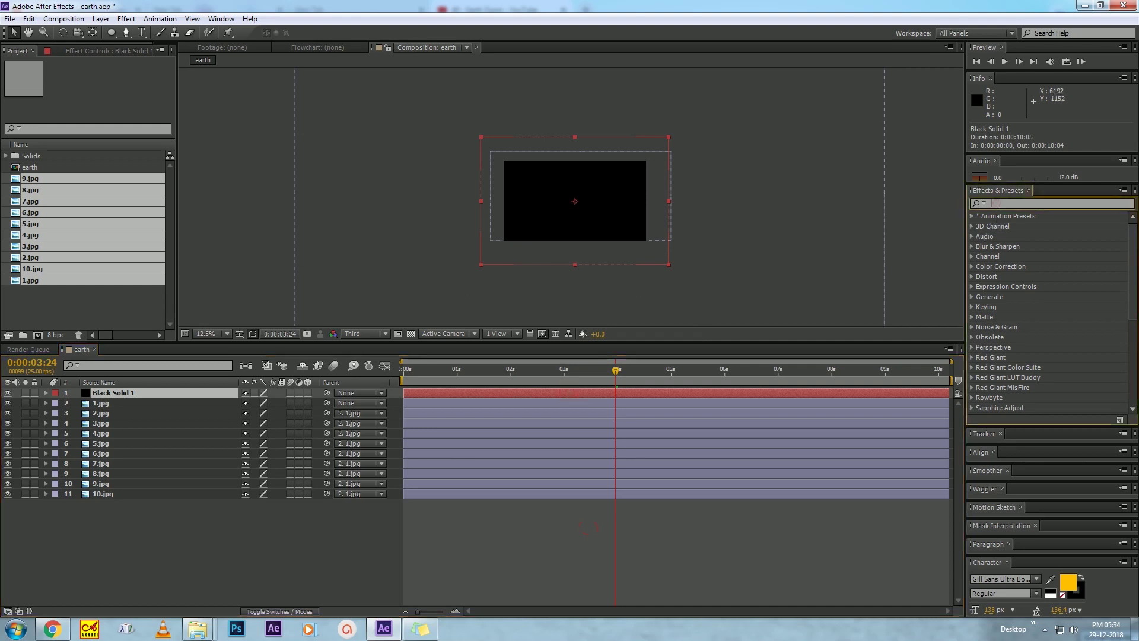
- Apply Fractal Noise to Black Solid 1
text(fractal n)
drag(1018, 226, 588, 394)
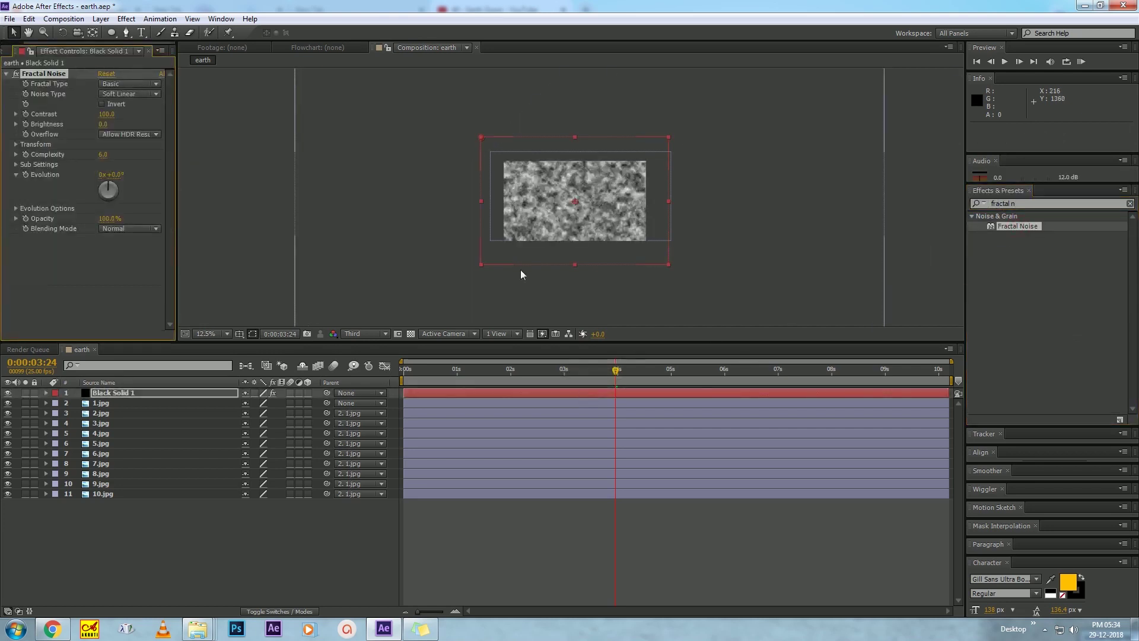
key(period)
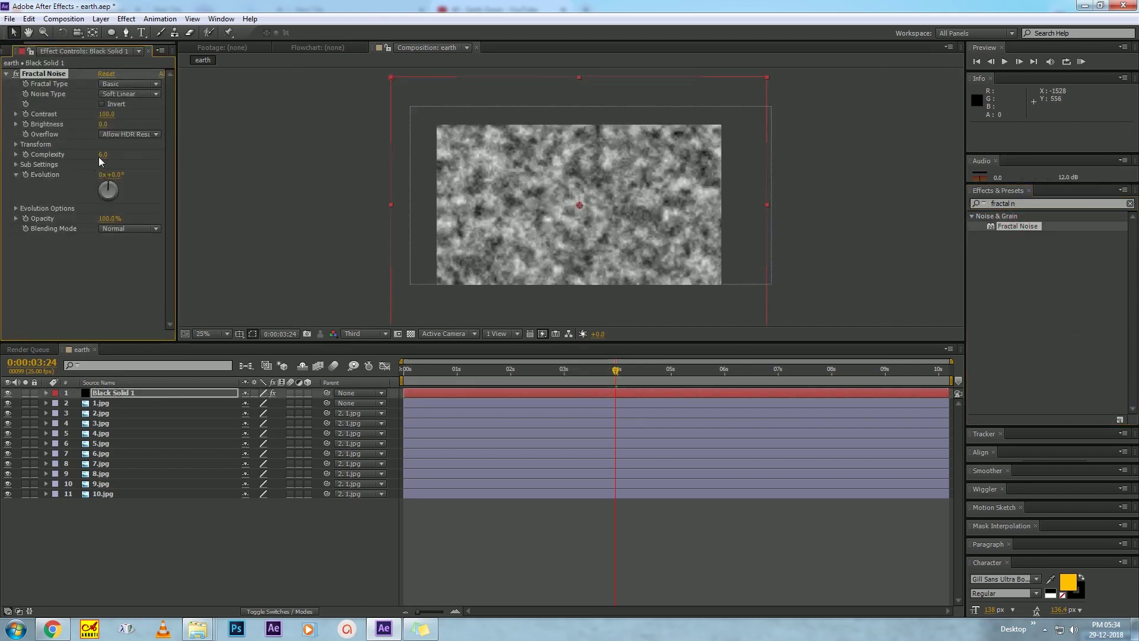
- Set Fractal Noise to Contrast 204, Brightness -14, Complexity 6.3 and Scale 181
mouse_move(106, 114)
mouse_down()
mouse_move(120, 115)
mouse_move(102, 131)
mouse_move(90, 122)
mouse_move(144, 114)
mouse_up()
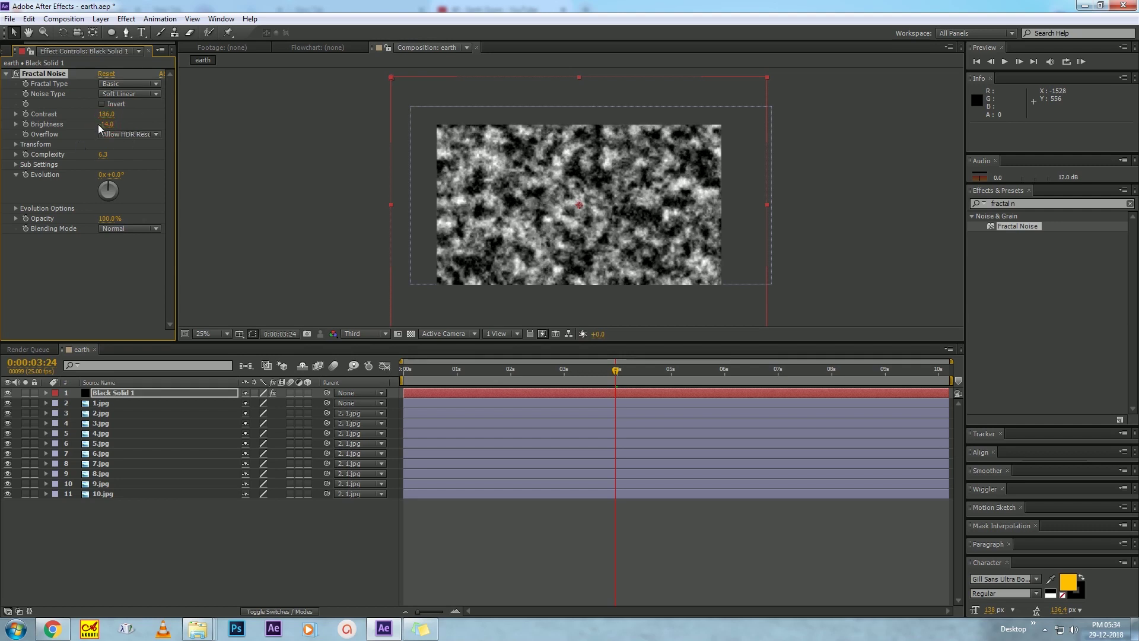
click(15, 148)
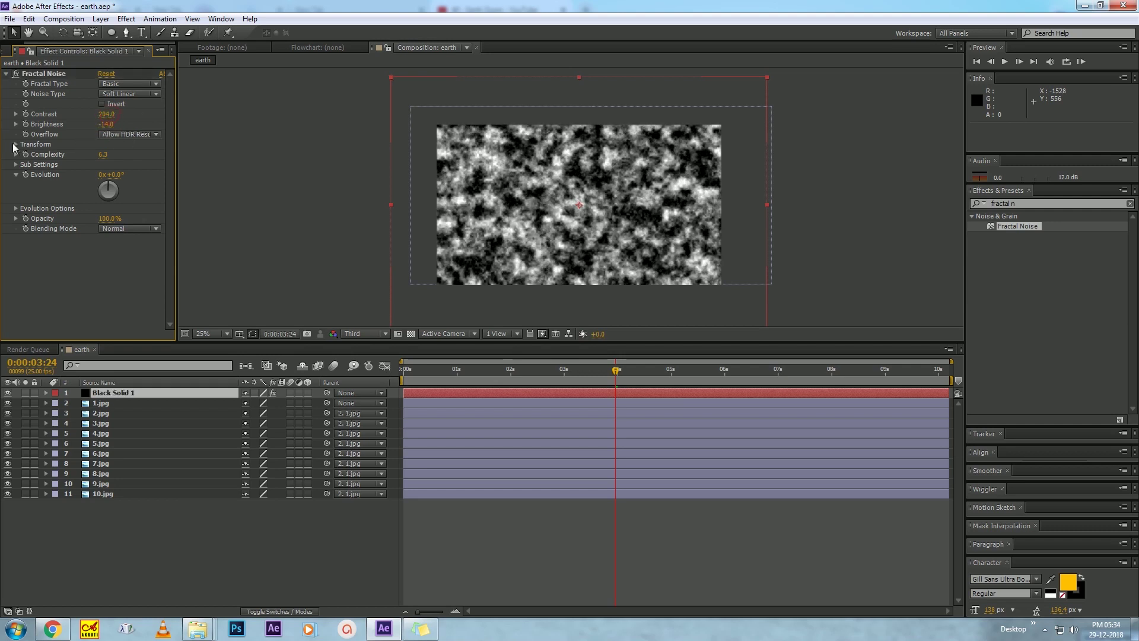
click(16, 145)
drag(107, 174, 120, 173)
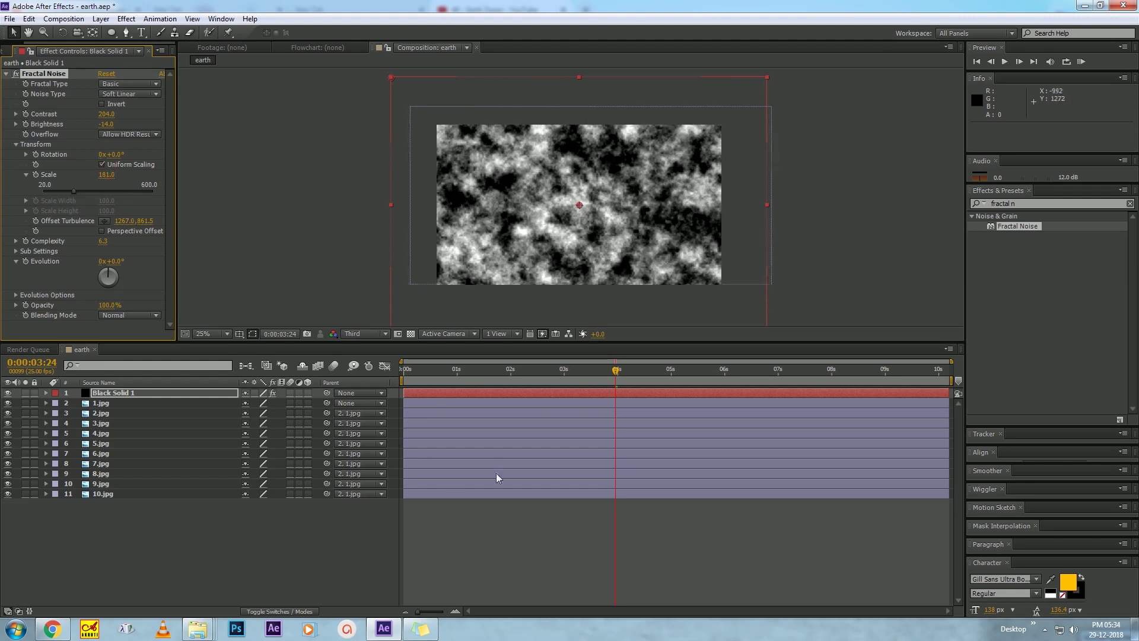
click(493, 519)
click(429, 389)
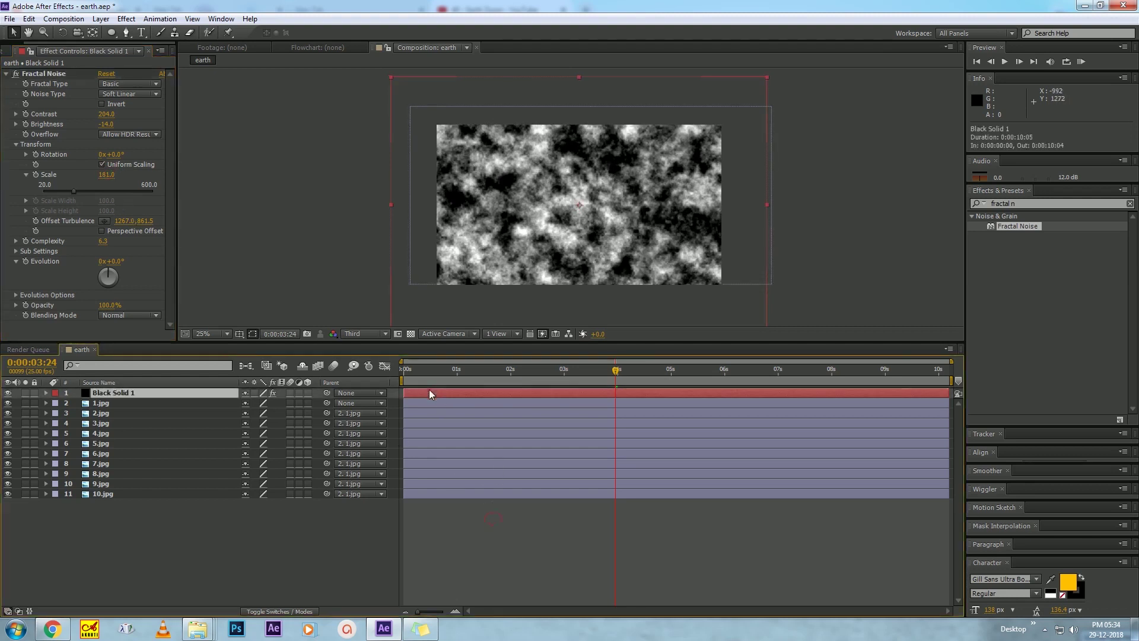
- Set Black Solid 1's blending mode to Screen
key(F4)
click(259, 393)
click(259, 445)
click(258, 393)
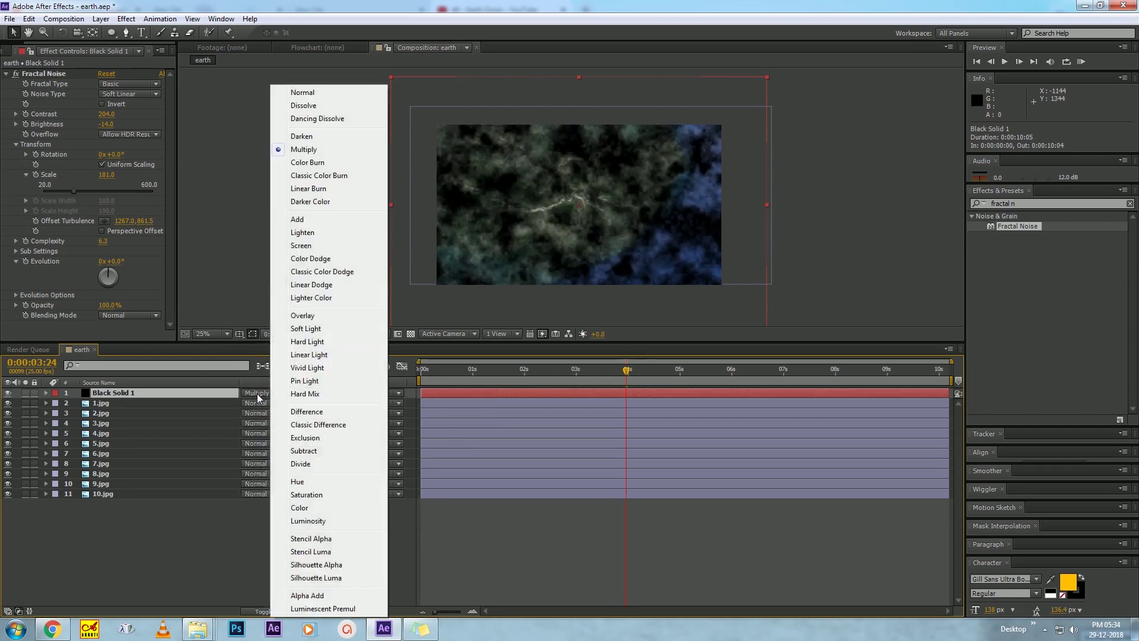
click(304, 245)
- Preview the clouds and keep Screen blending
key(space)
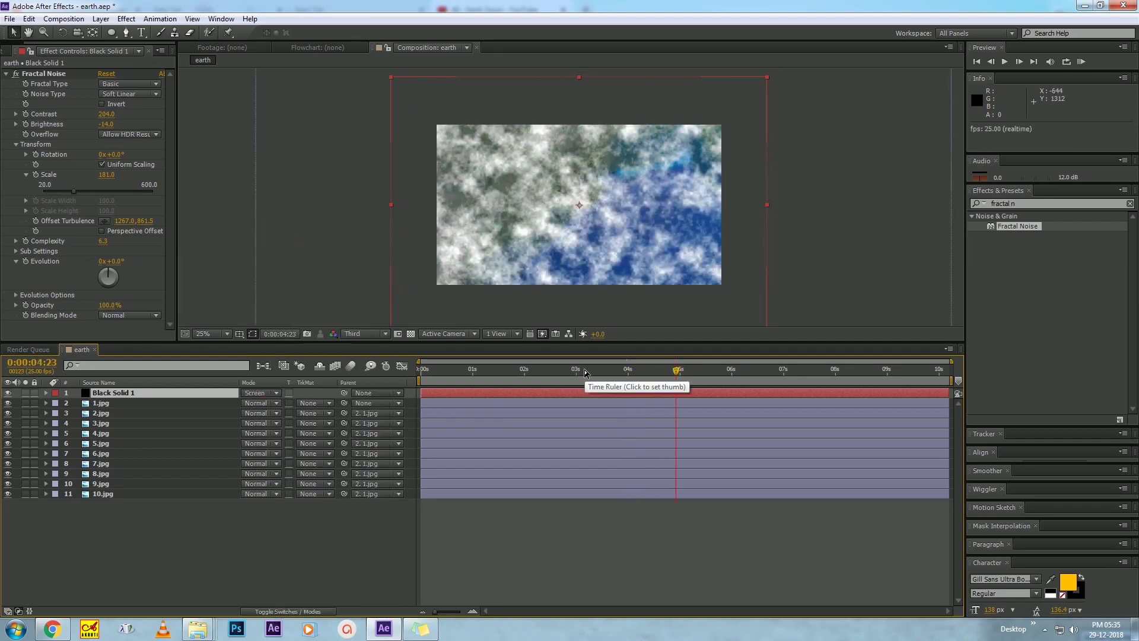
key(ctrl+z)
click(255, 394)
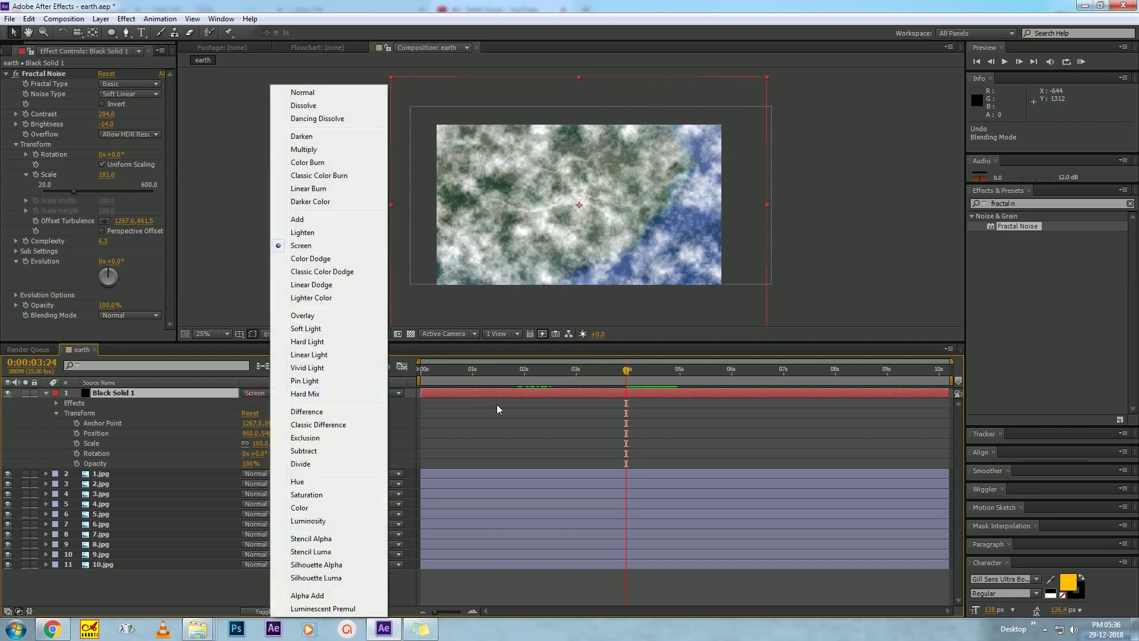
click(496, 404)
- Move the time to about two seconds and collapse Black Solid 1's properties
drag(532, 367, 580, 380)
scroll(567, 269, down, 1)
scroll(567, 269, down, 1)
click(579, 393)
scroll(567, 241, up, 1)
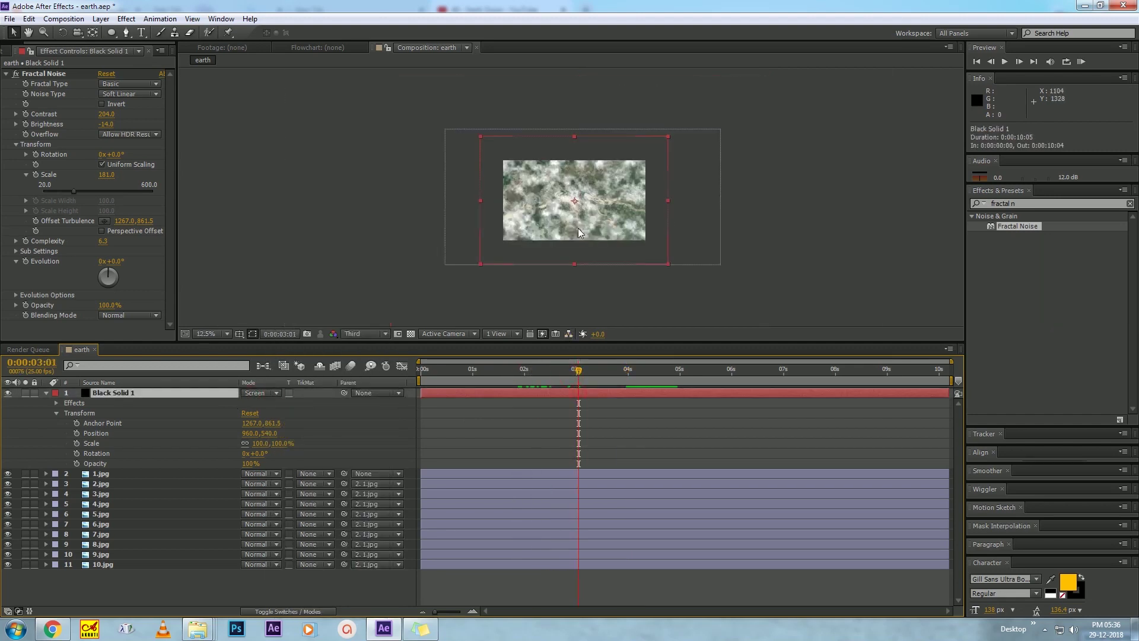
scroll(568, 241, up, 1)
key(ctrl+grave)
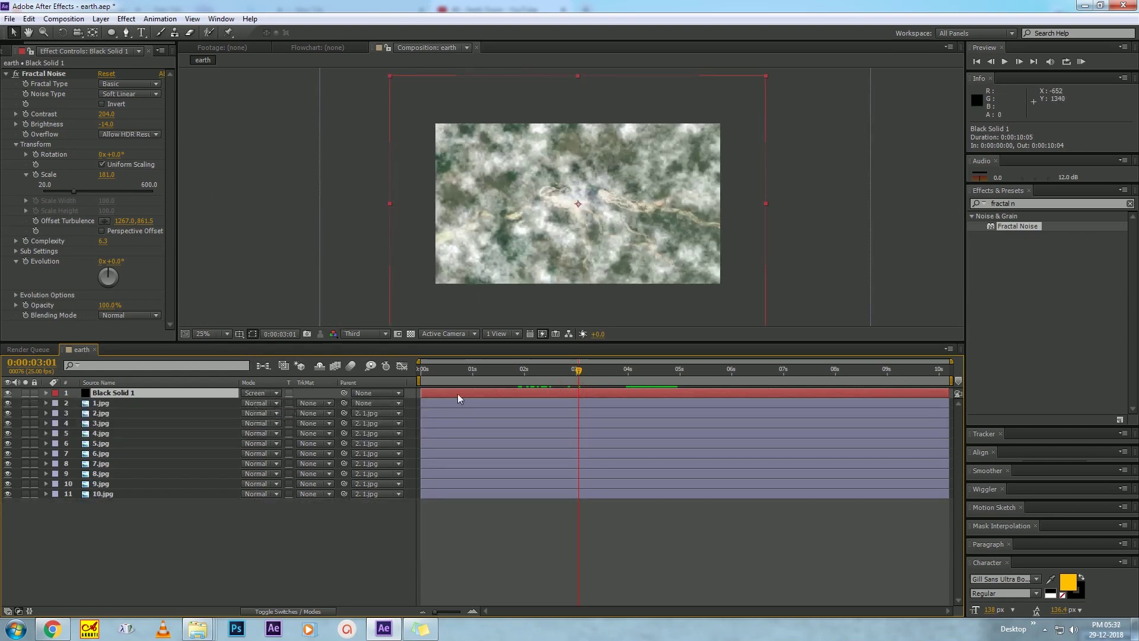
- Enlarge the cloud solid to about 400% and shift it in frame
key(s)
drag(289, 402, 336, 401)
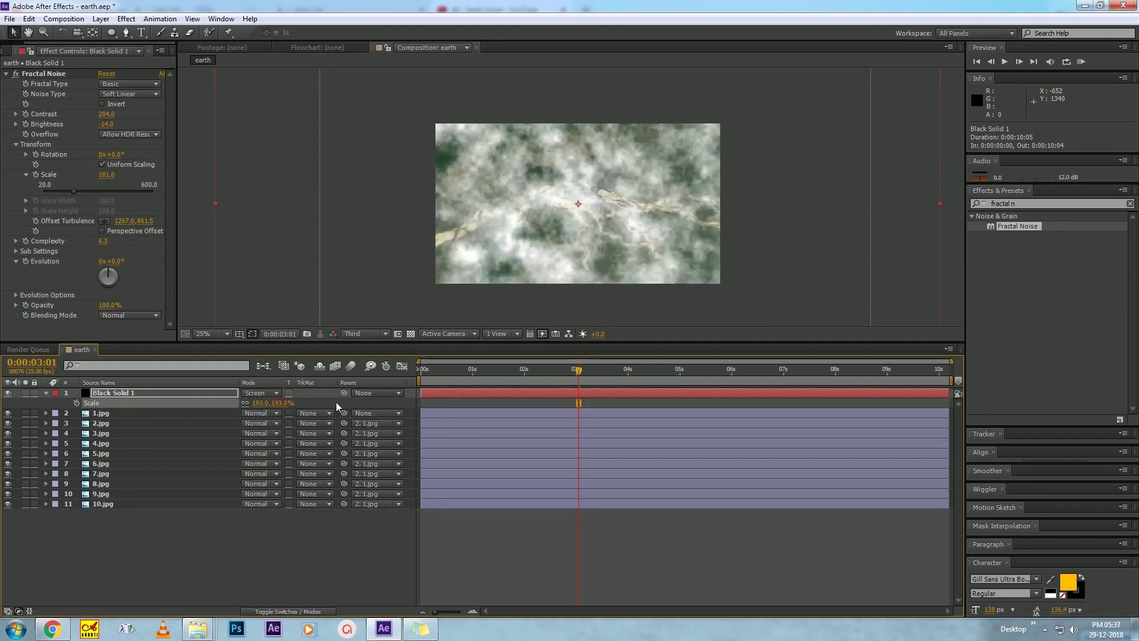
drag(285, 403, 368, 405)
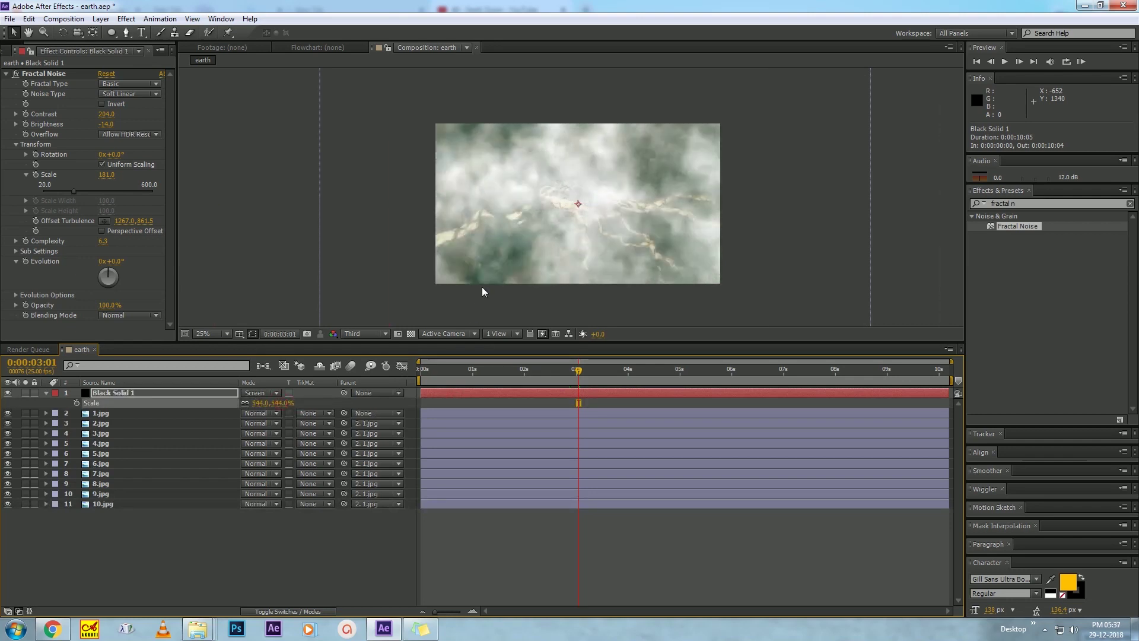
drag(536, 254, 614, 212)
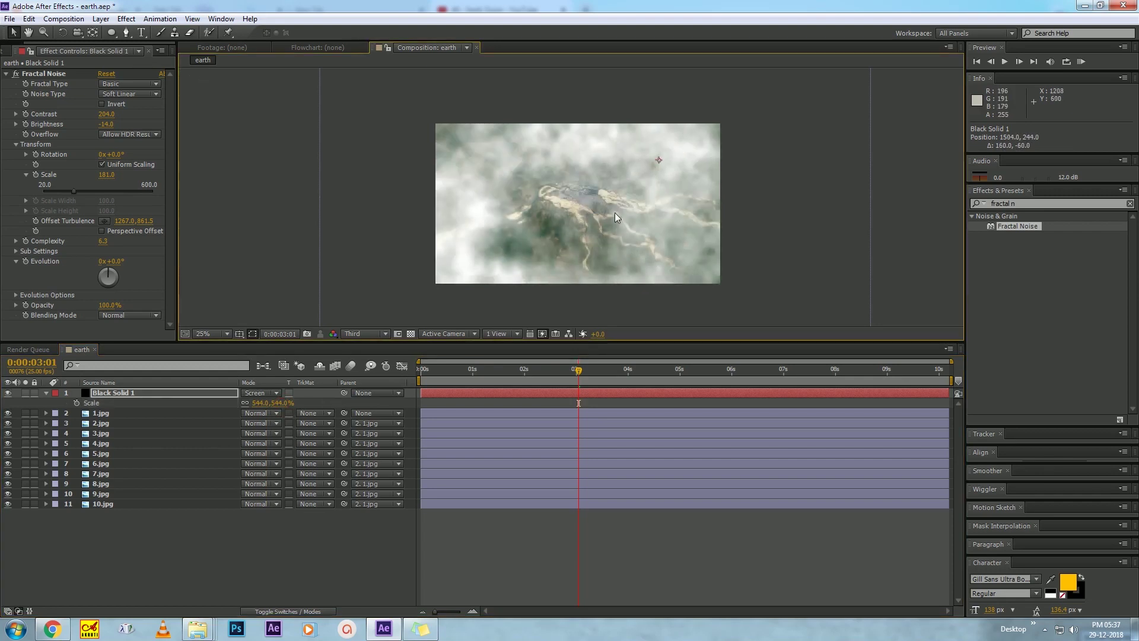
- Keyframe the cloud Scale up to 586% at three seconds, undoing a trial 836%
key(Home)
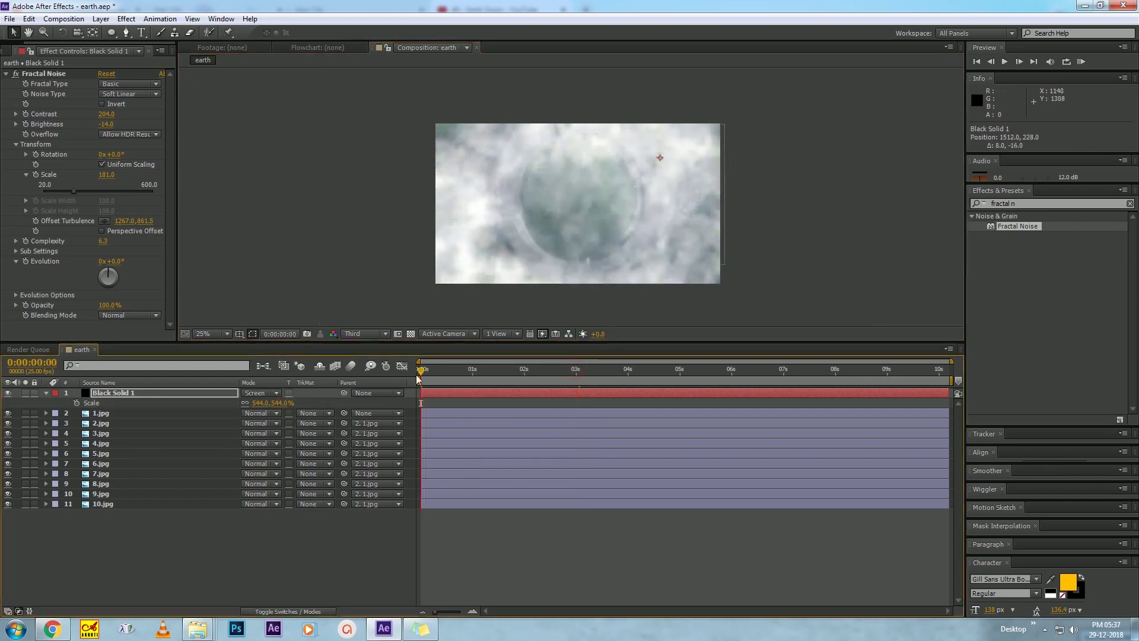
click(576, 365)
drag(578, 371, 581, 371)
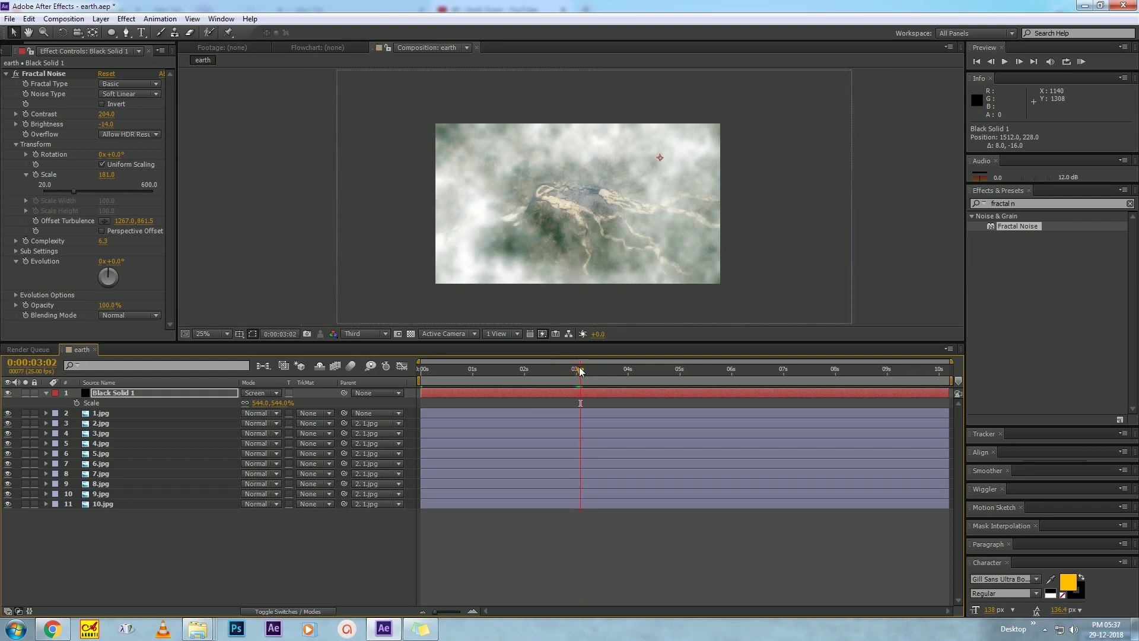
drag(278, 402, 299, 407)
mouse_move(572, 223)
mouse_down()
mouse_move(594, 209)
mouse_move(580, 244)
mouse_up()
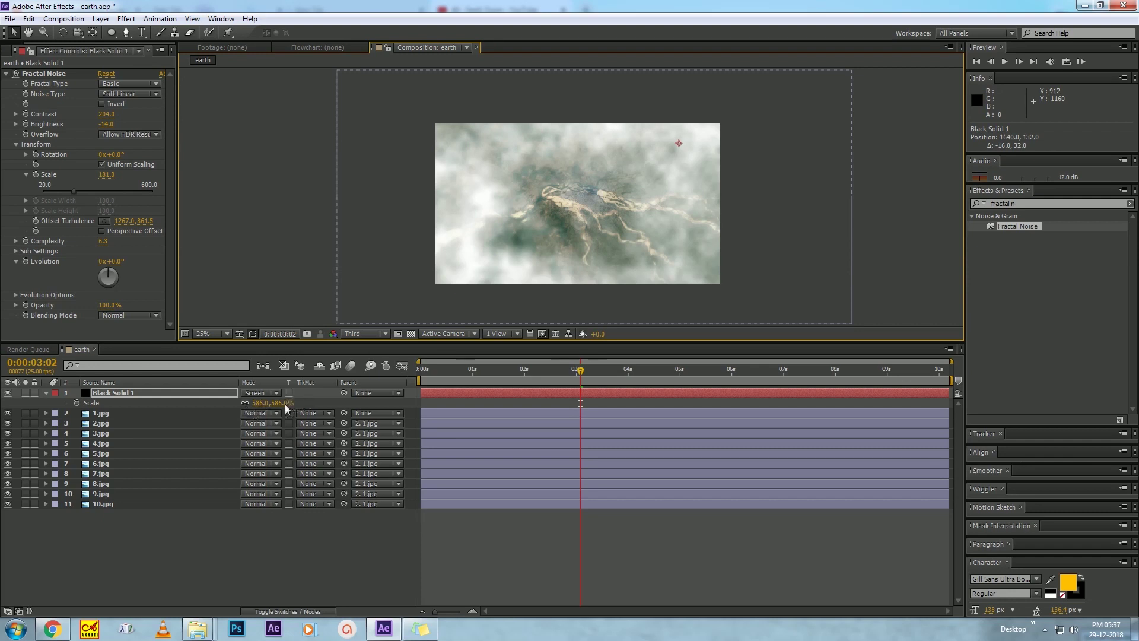
drag(285, 404, 423, 403)
key(ctrl+z)
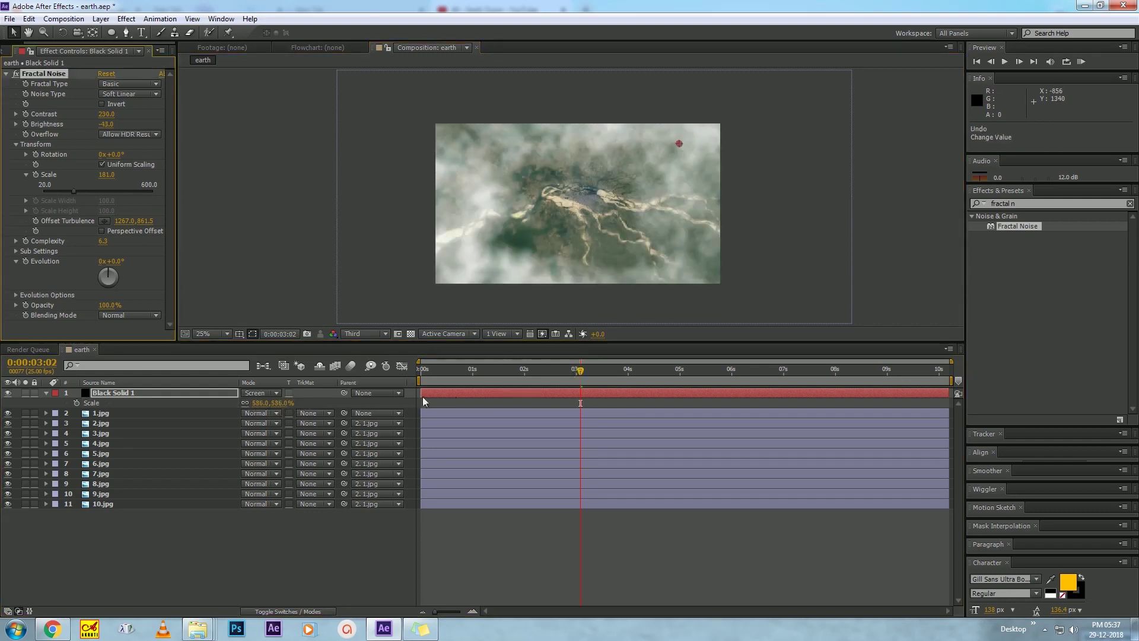
- Keyframe Black Solid 1's Opacity from 0% at around three seconds
key(t)
click(76, 403)
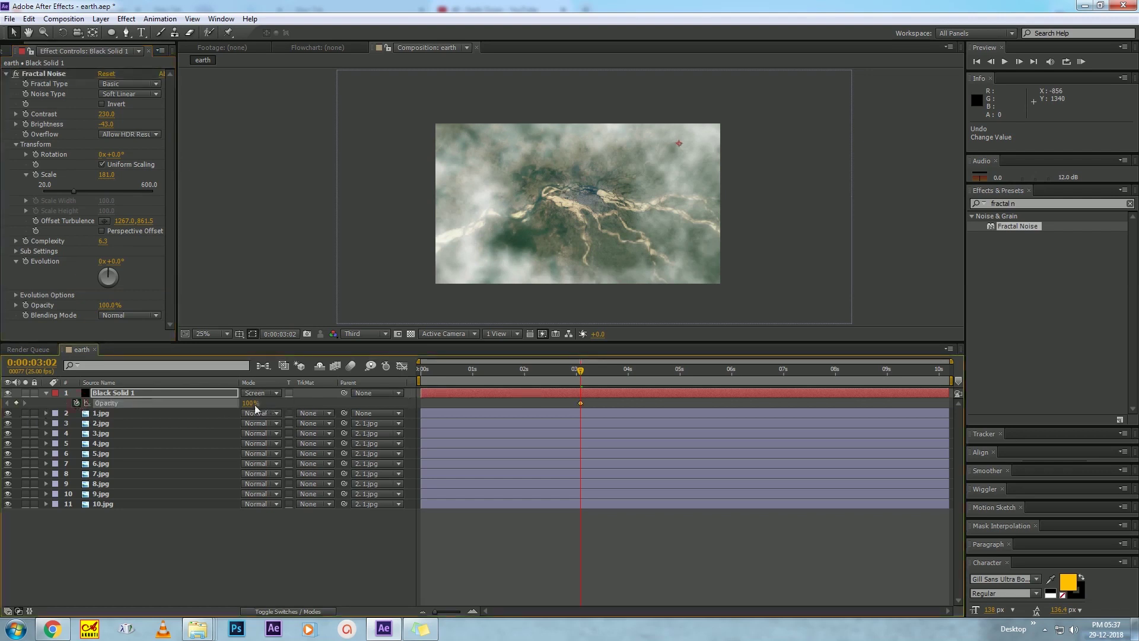
key(space)
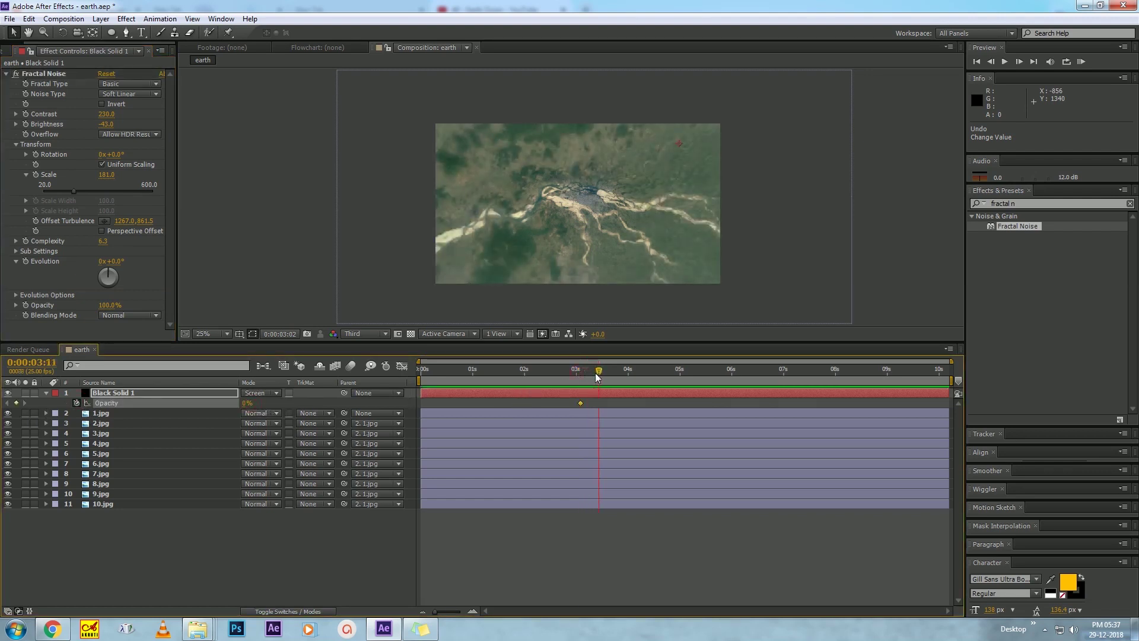
click(576, 370)
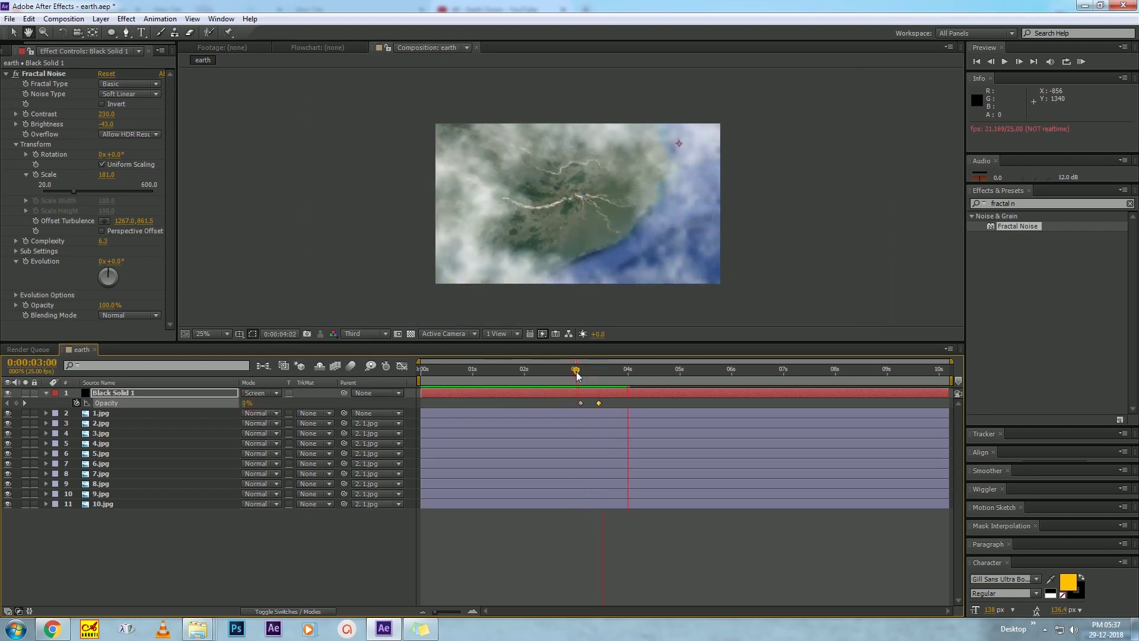
drag(576, 374, 579, 375)
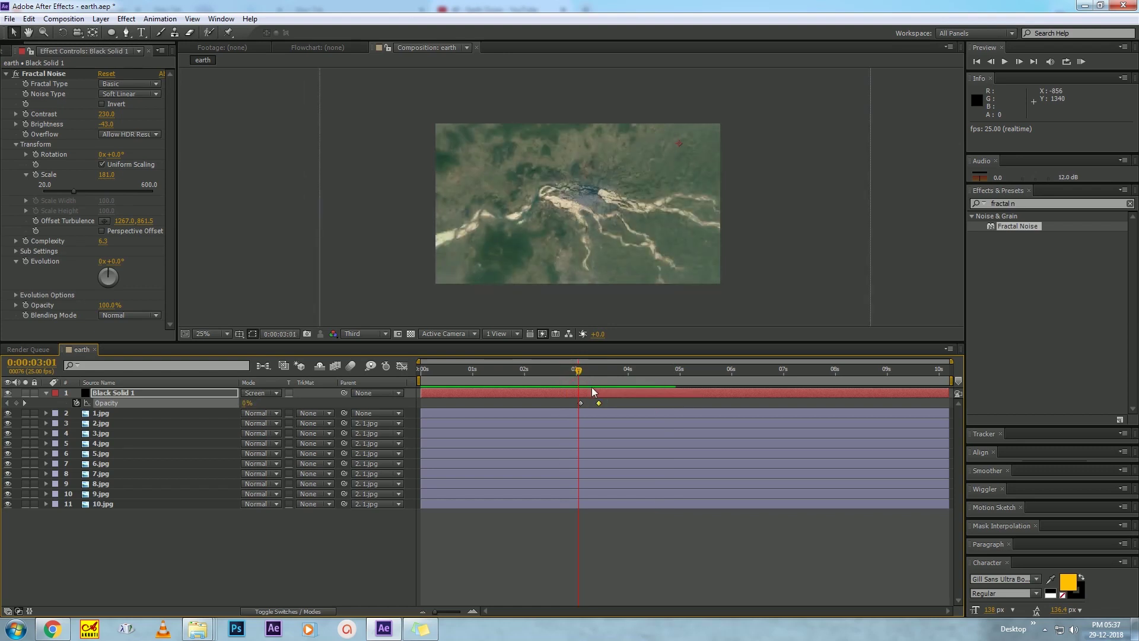
- Parent Black Solid 1 to 1.jpg and preview the composition
drag(584, 380, 564, 374)
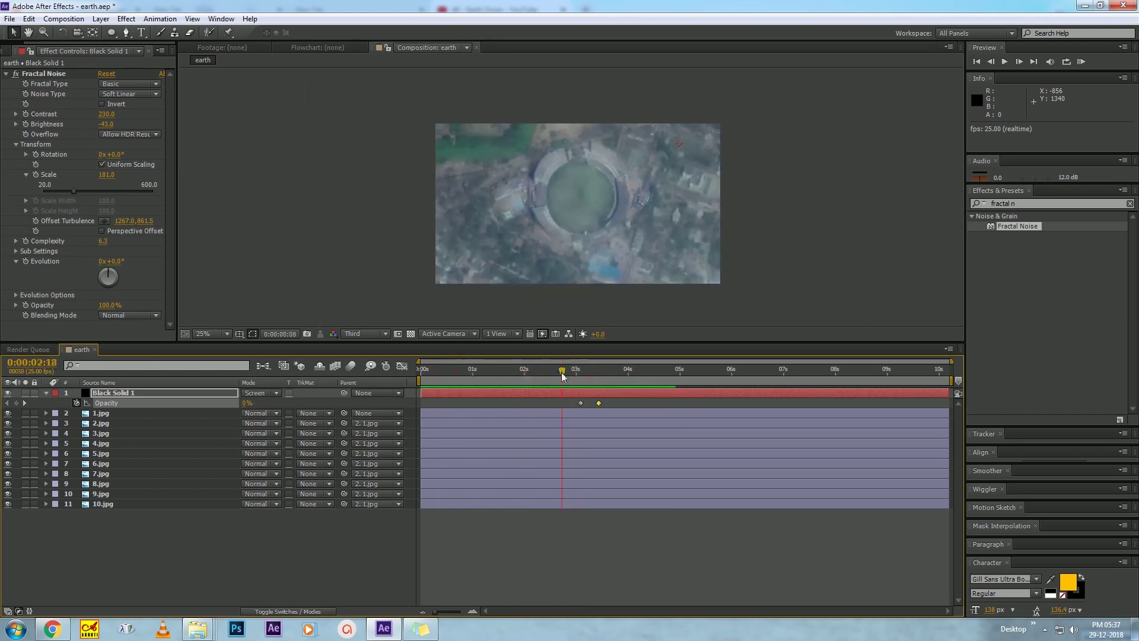
drag(343, 393, 147, 414)
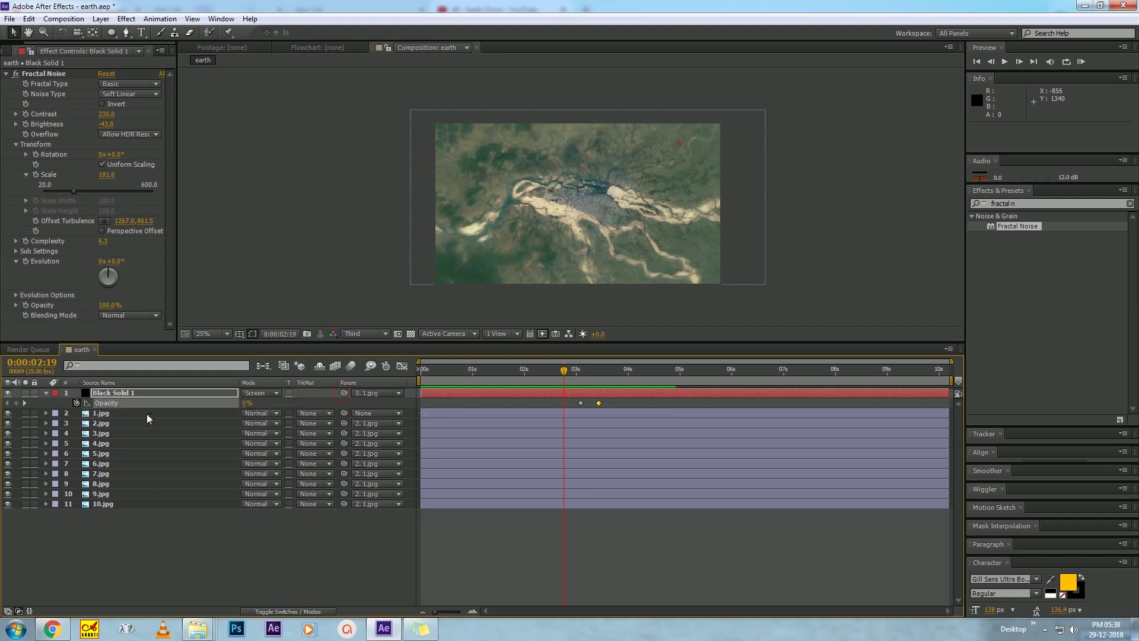
drag(561, 379, 403, 378)
key(space)
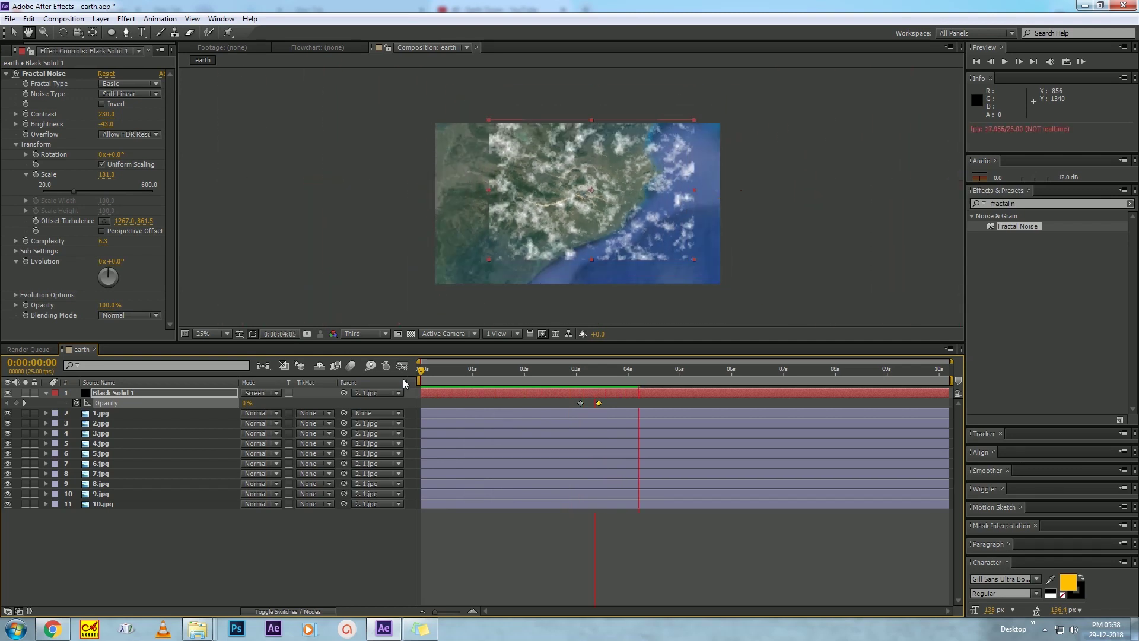
key(space)
- Move the opacity fade-in keyframes earlier to around 2:14 and preview
click(554, 371)
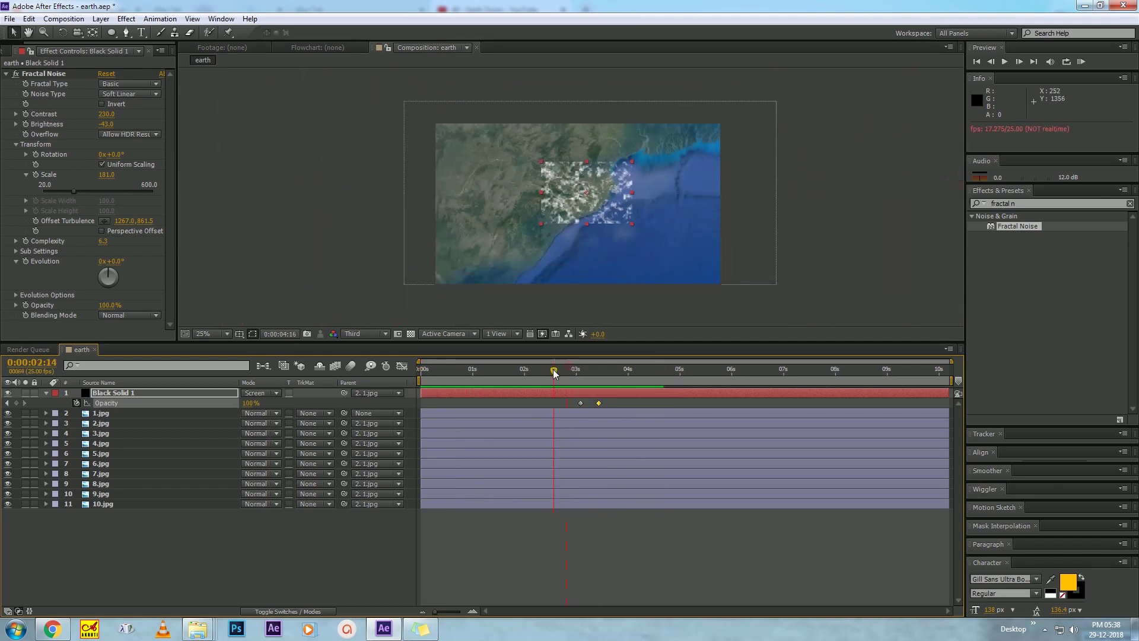
key(space)
click(575, 372)
drag(575, 375, 591, 376)
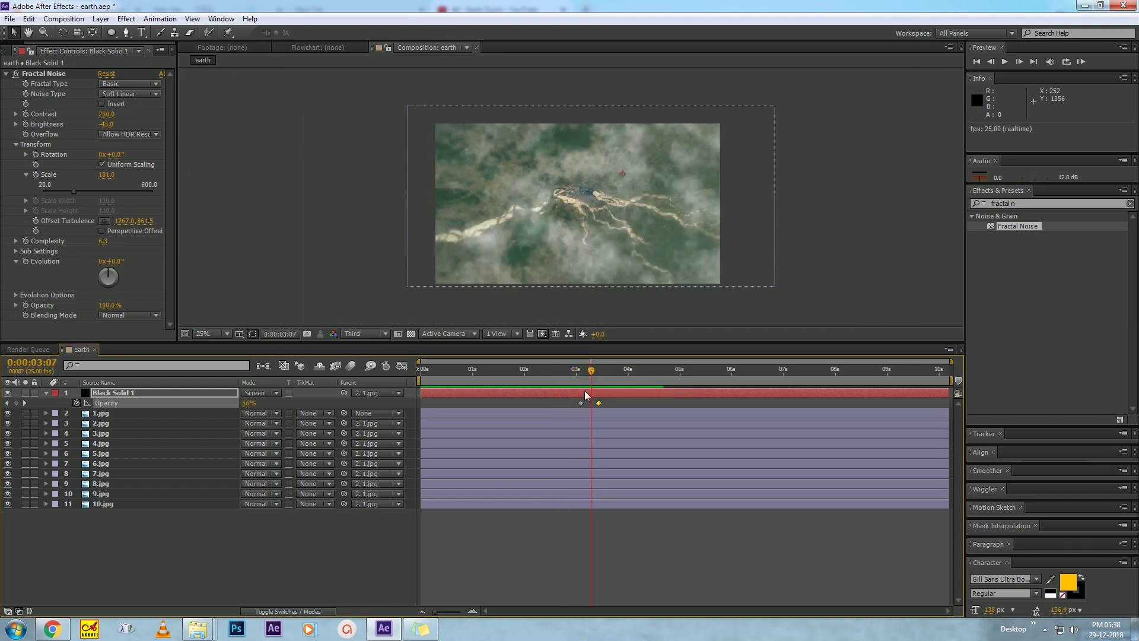
drag(581, 404, 556, 403)
click(546, 379)
key(space)
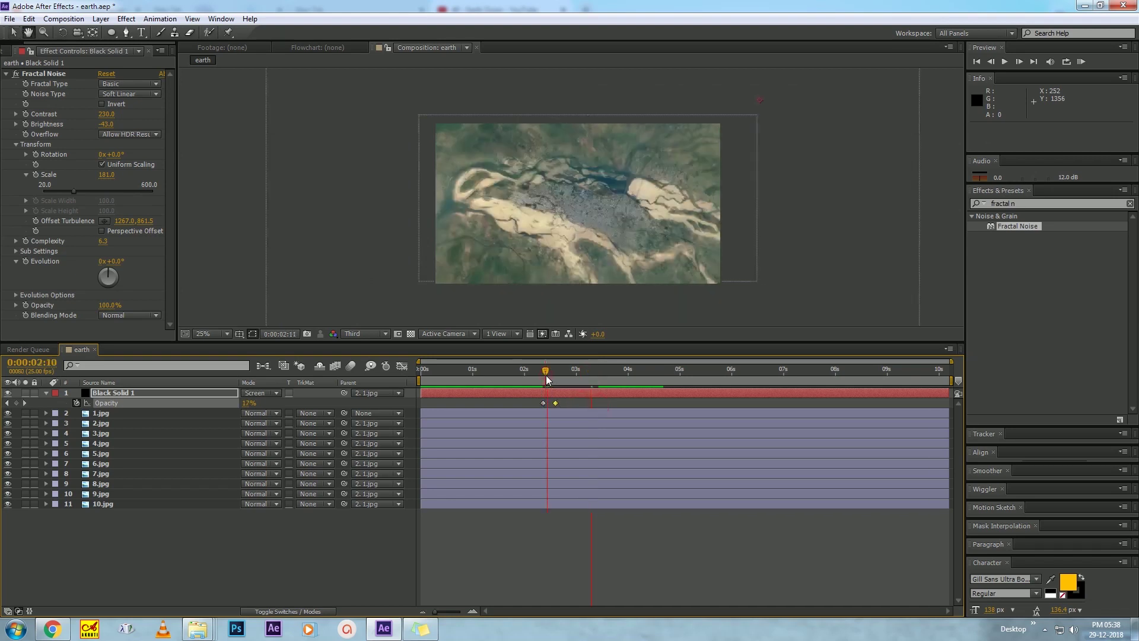
drag(547, 378, 533, 375)
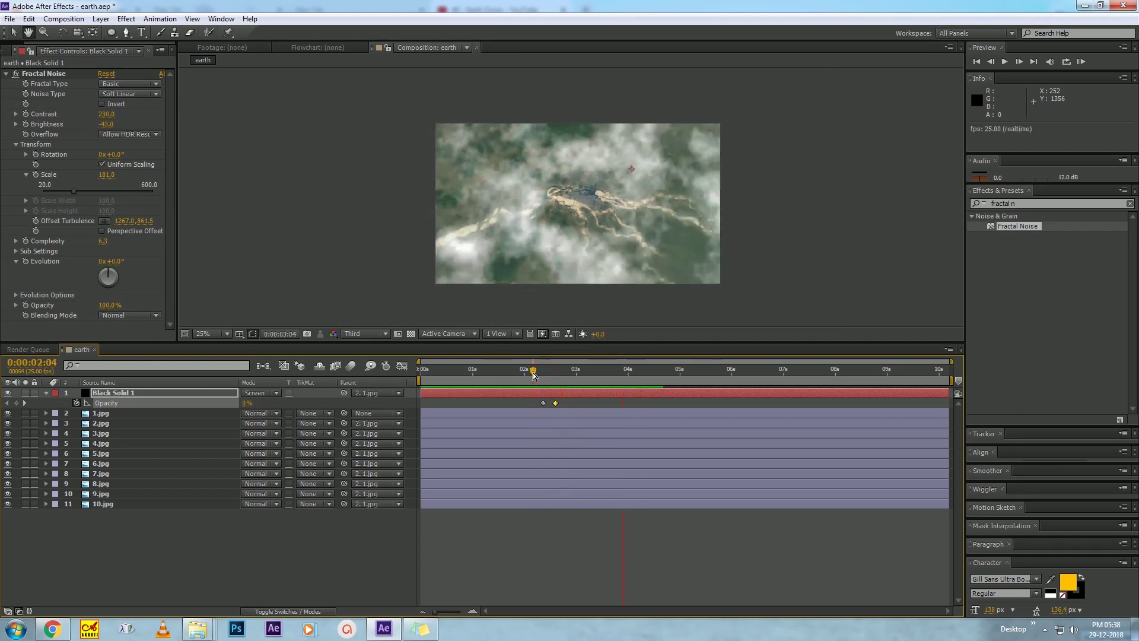
- Add an elliptical mask fitting Black Solid 1
click(522, 393)
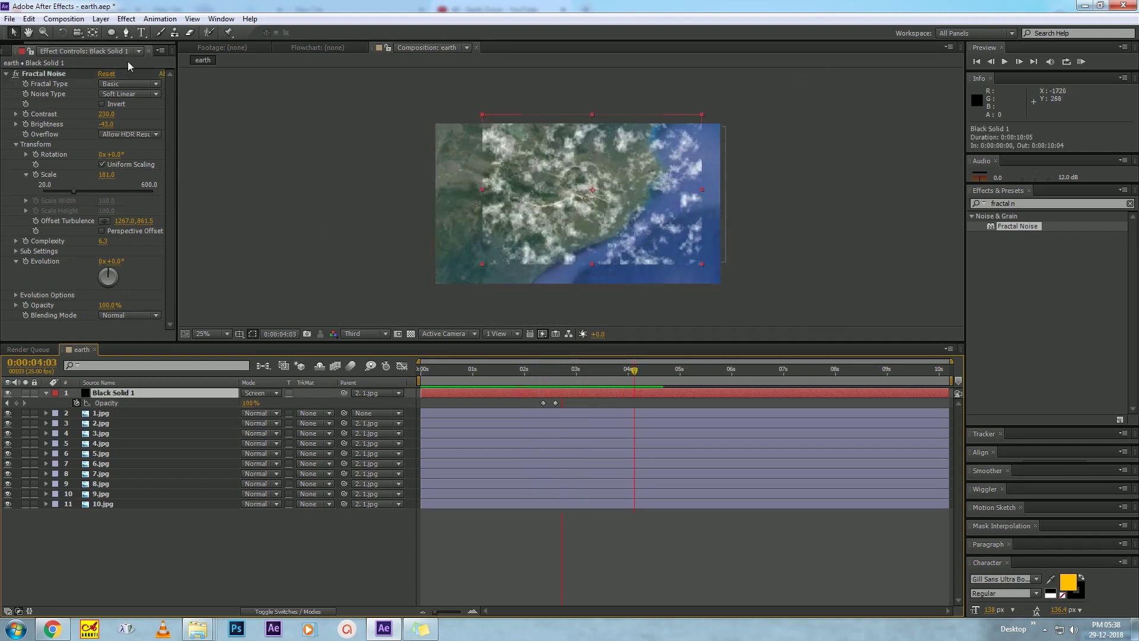
double_click(111, 32)
drag(483, 374, 632, 373)
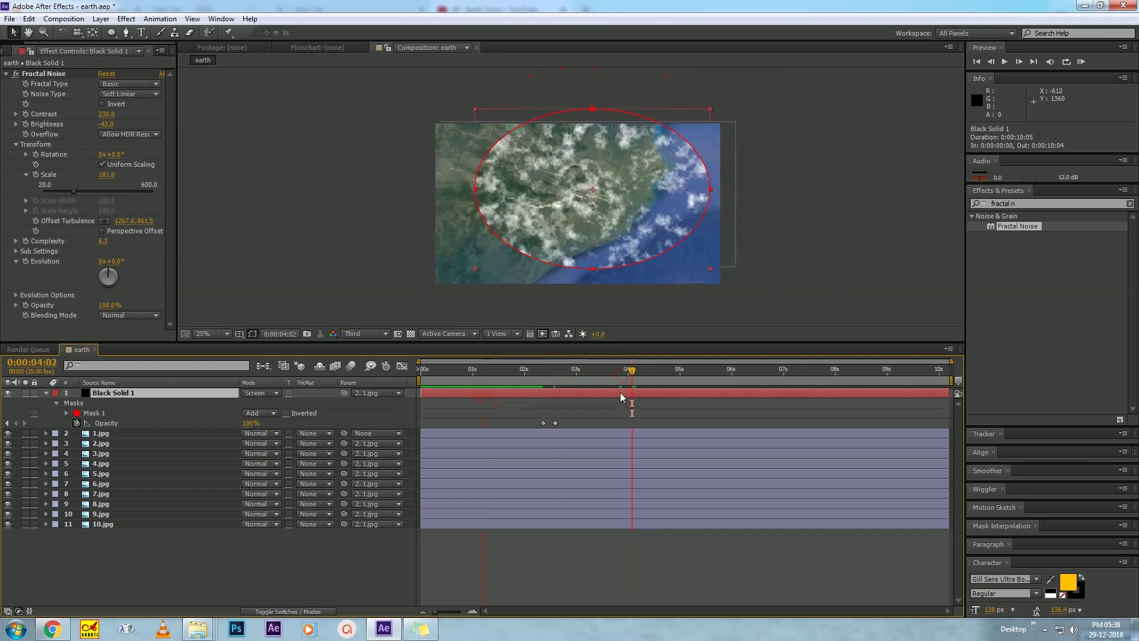
click(66, 413)
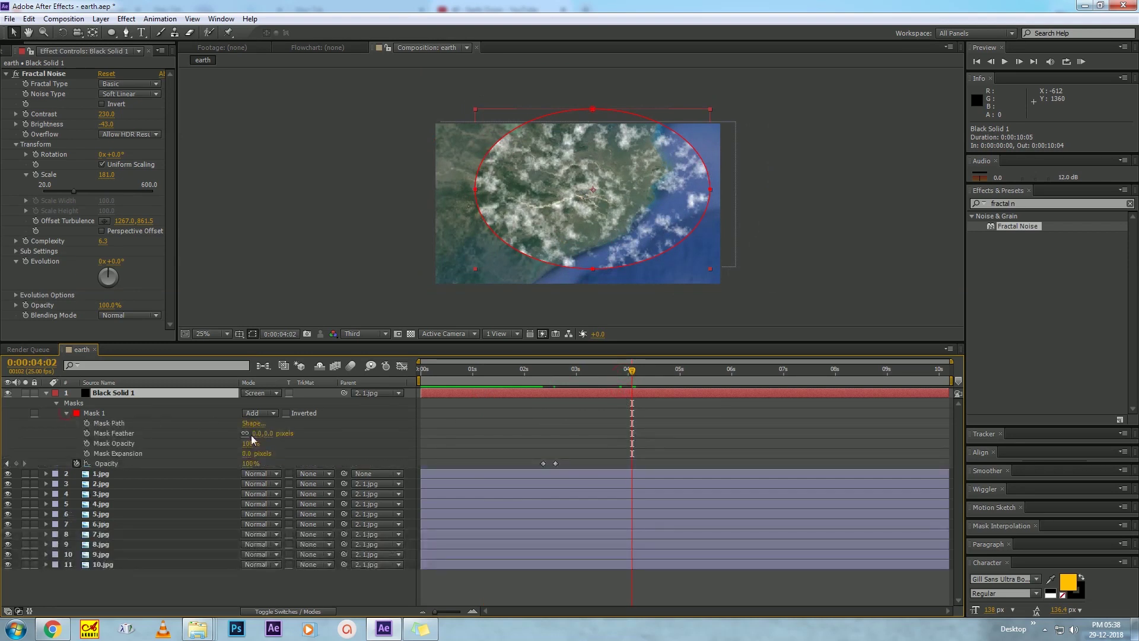
- Set the cloud mask to 226-pixel feather and -46-pixel expansion, then preview
drag(258, 434, 296, 433)
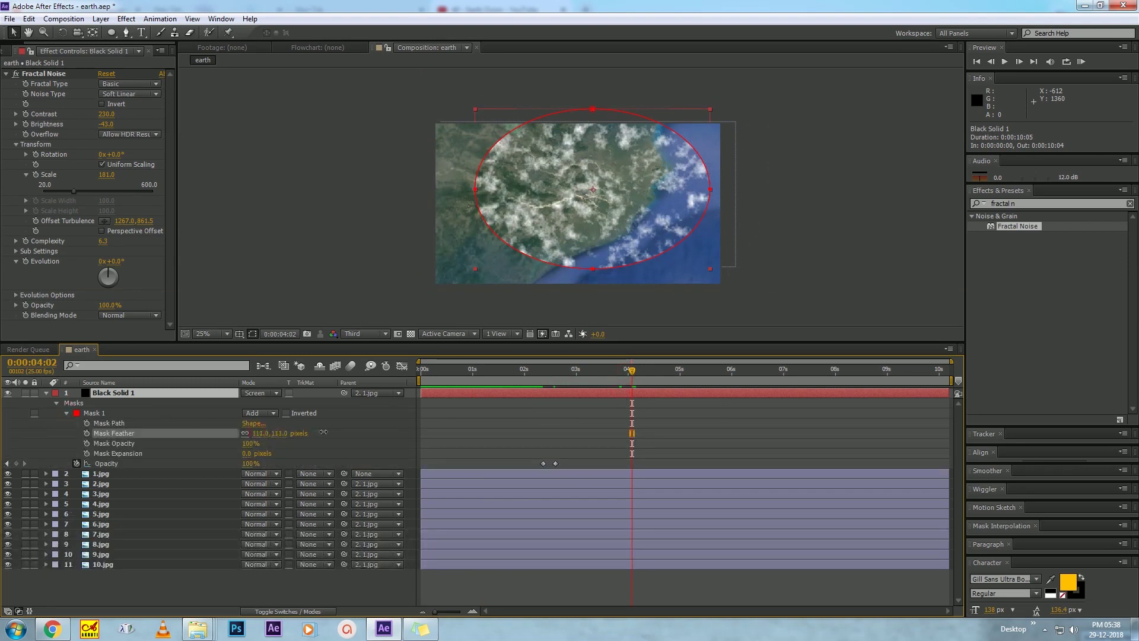
drag(366, 433, 372, 433)
click(178, 413)
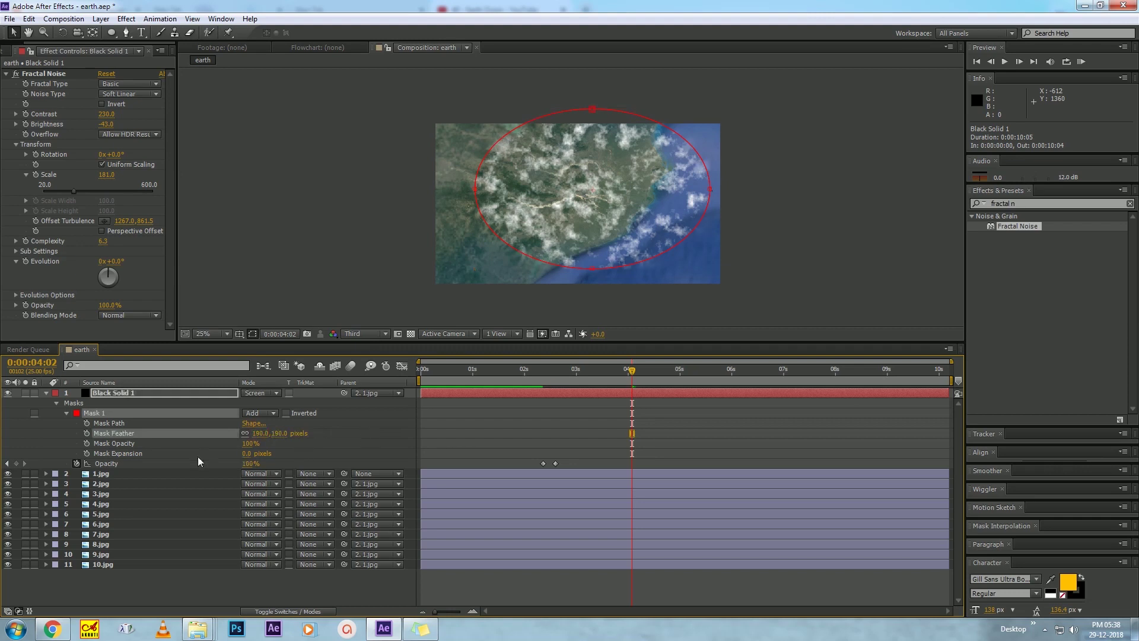
drag(249, 455, 224, 453)
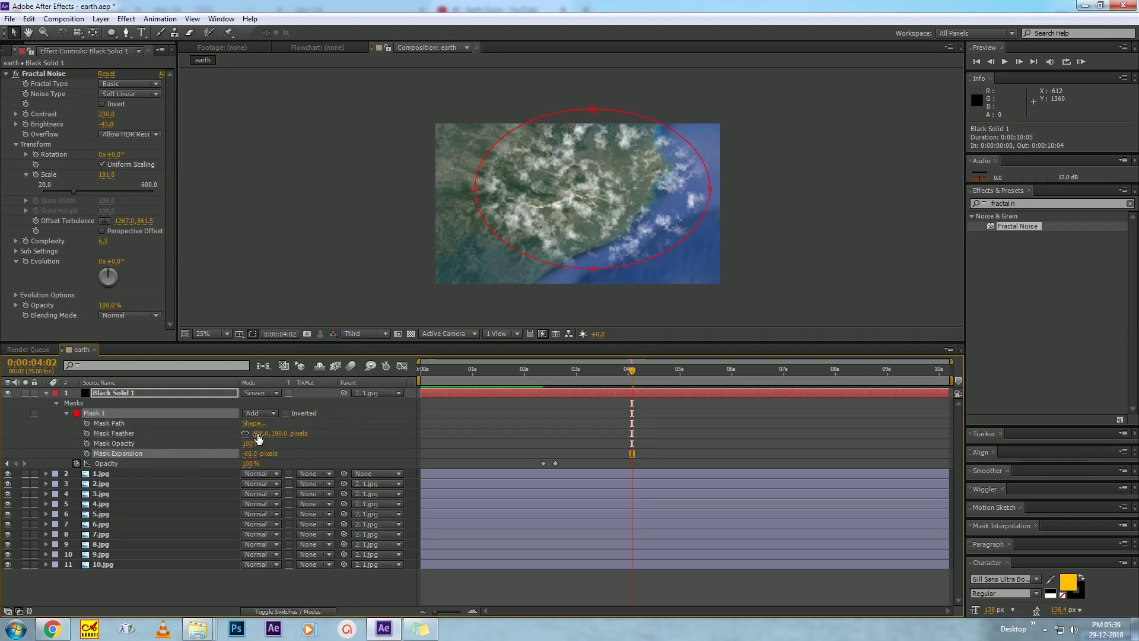
drag(258, 433, 282, 437)
click(537, 371)
key(space)
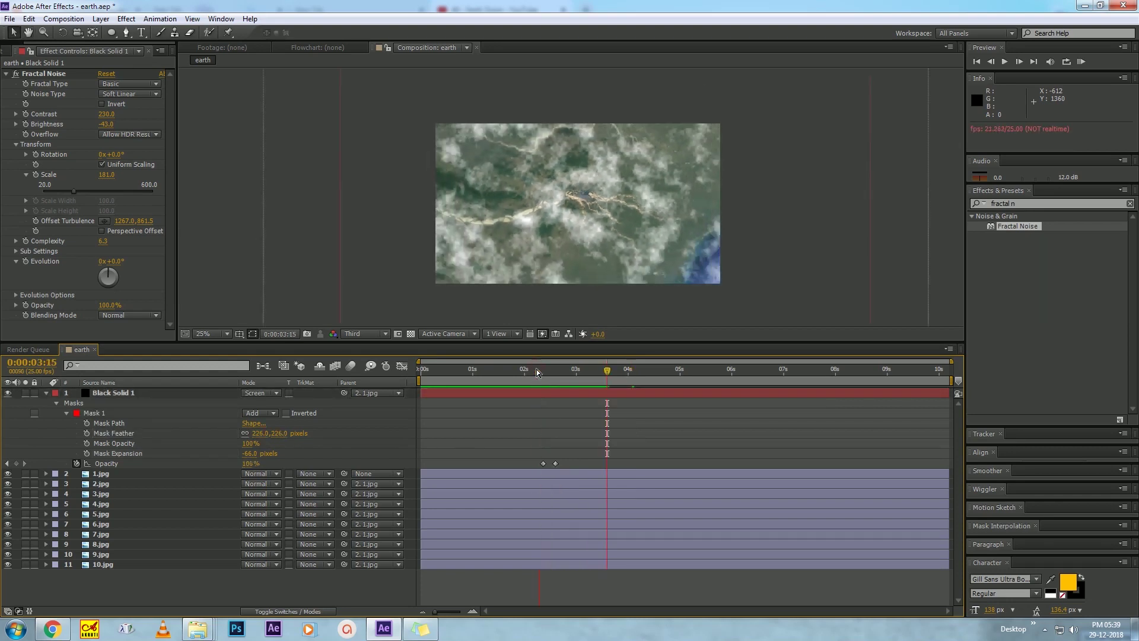
- Preview the cloud solid and add a 100% Opacity keyframe at 3:23
click(586, 395)
click(539, 371)
key(space)
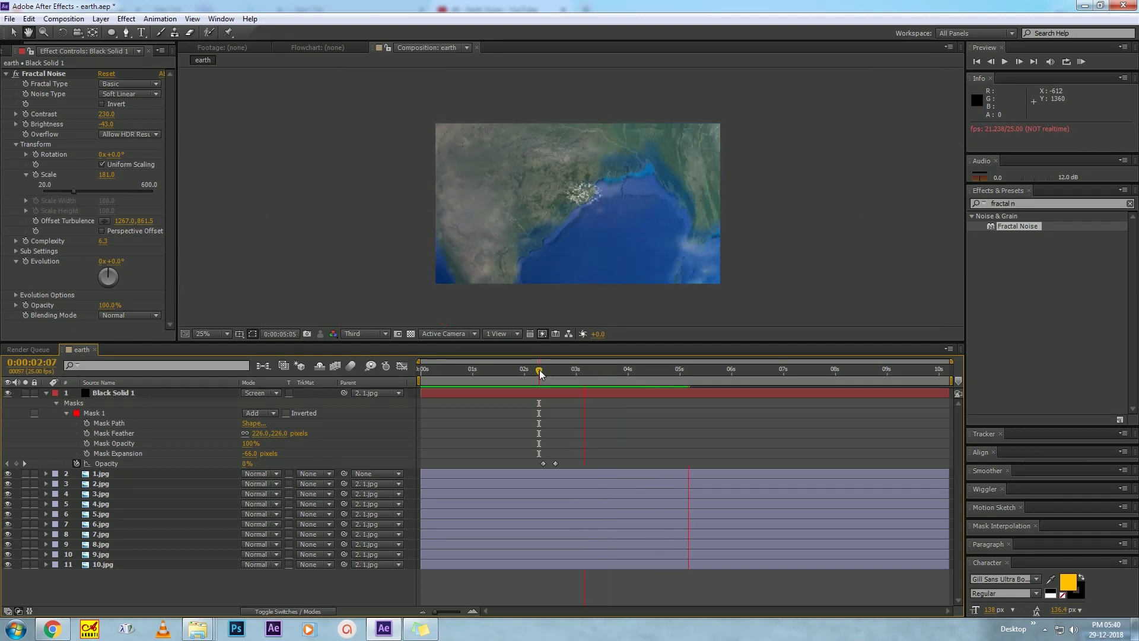
click(541, 370)
key(space)
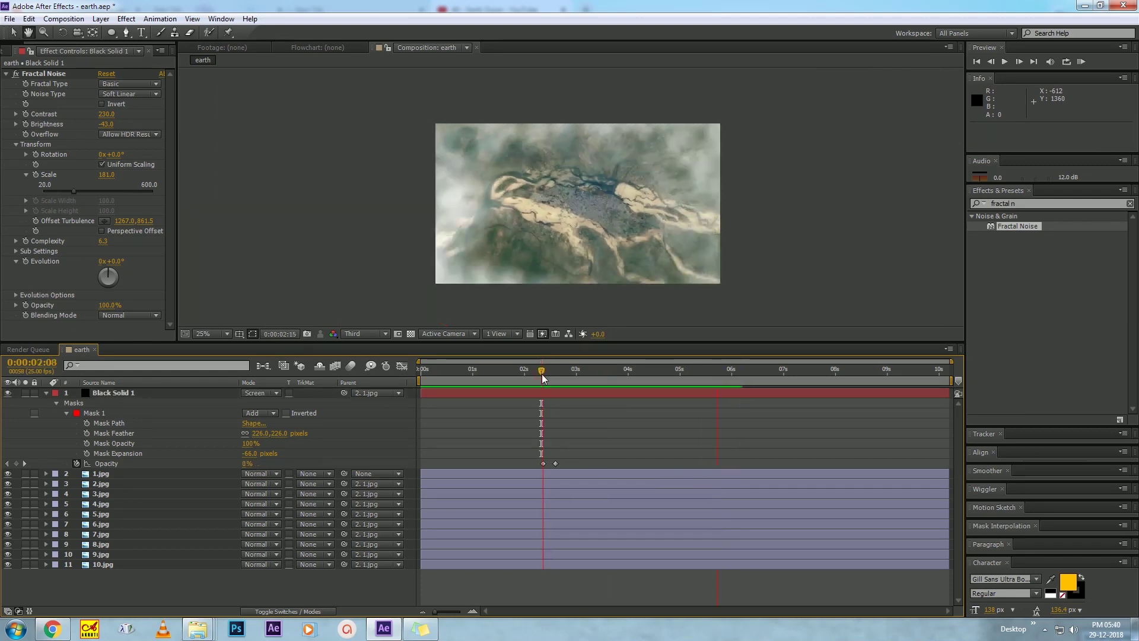
key(space)
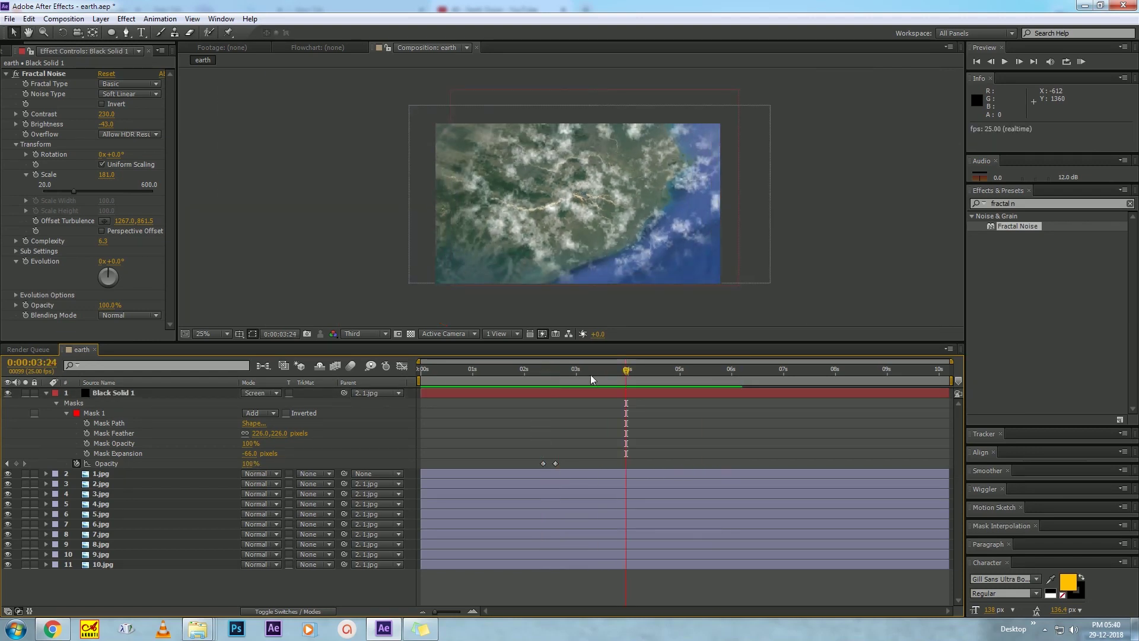
click(16, 463)
- Preview the fade-out and shift the opacity keyframes later to about 4:07 and 4:18
drag(662, 377, 655, 377)
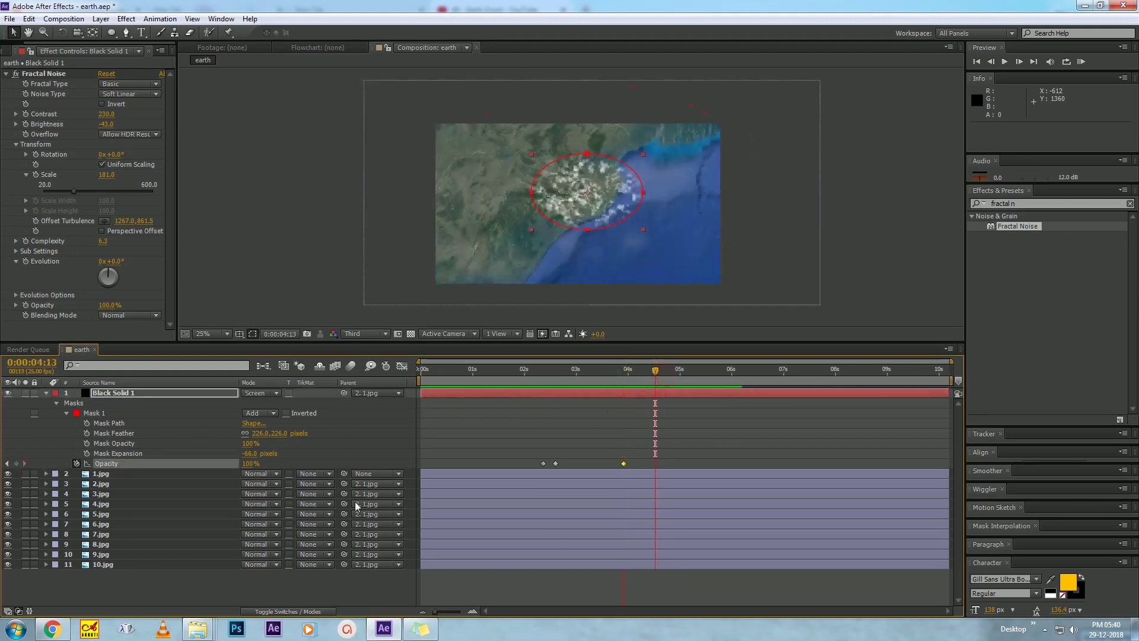
click(607, 372)
click(691, 428)
key(space)
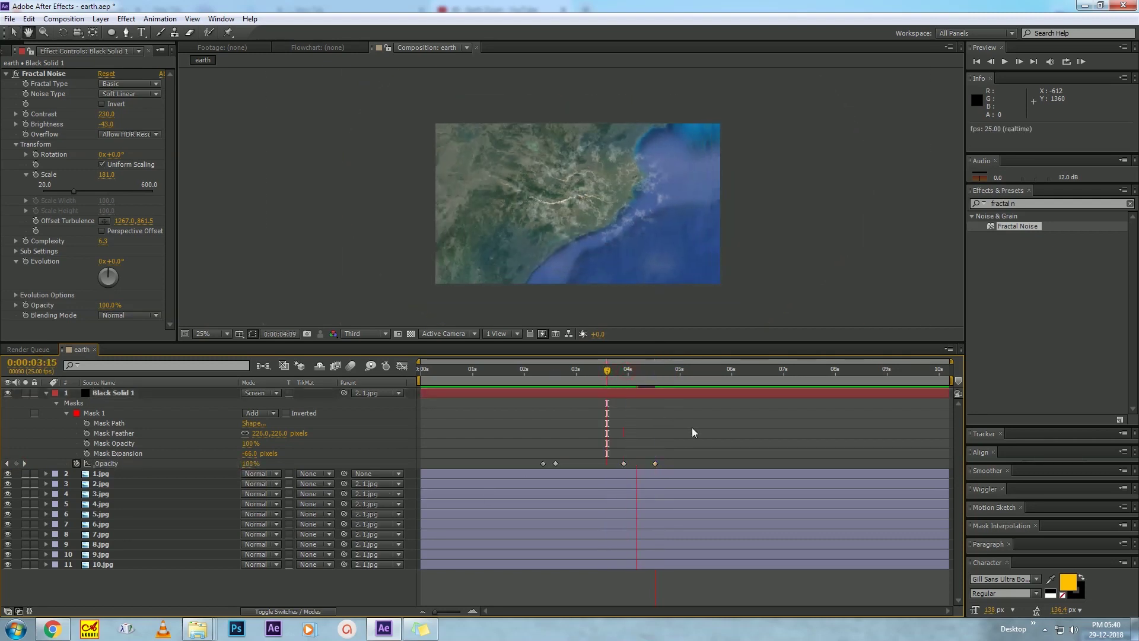
key(space)
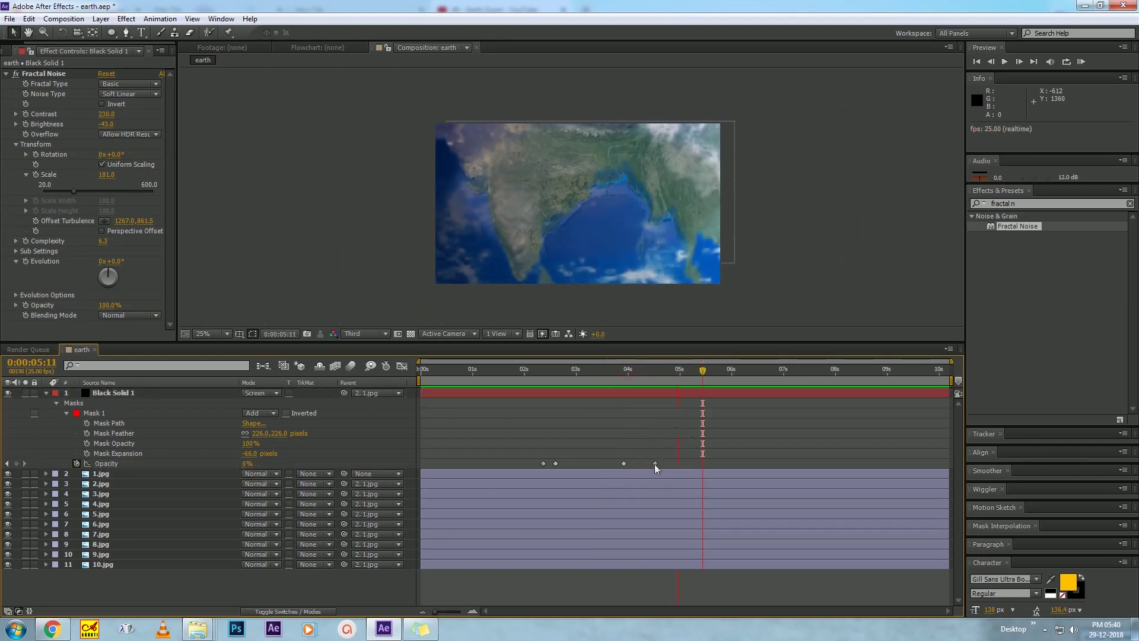
drag(654, 463, 665, 464)
drag(618, 373, 616, 380)
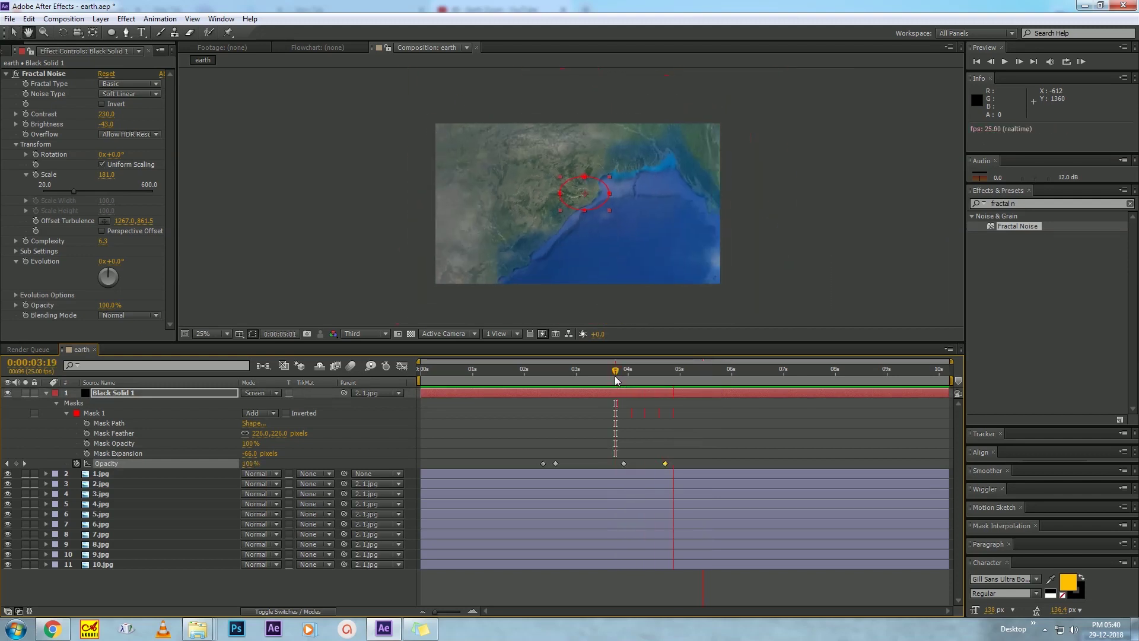
drag(624, 463, 680, 464)
click(607, 378)
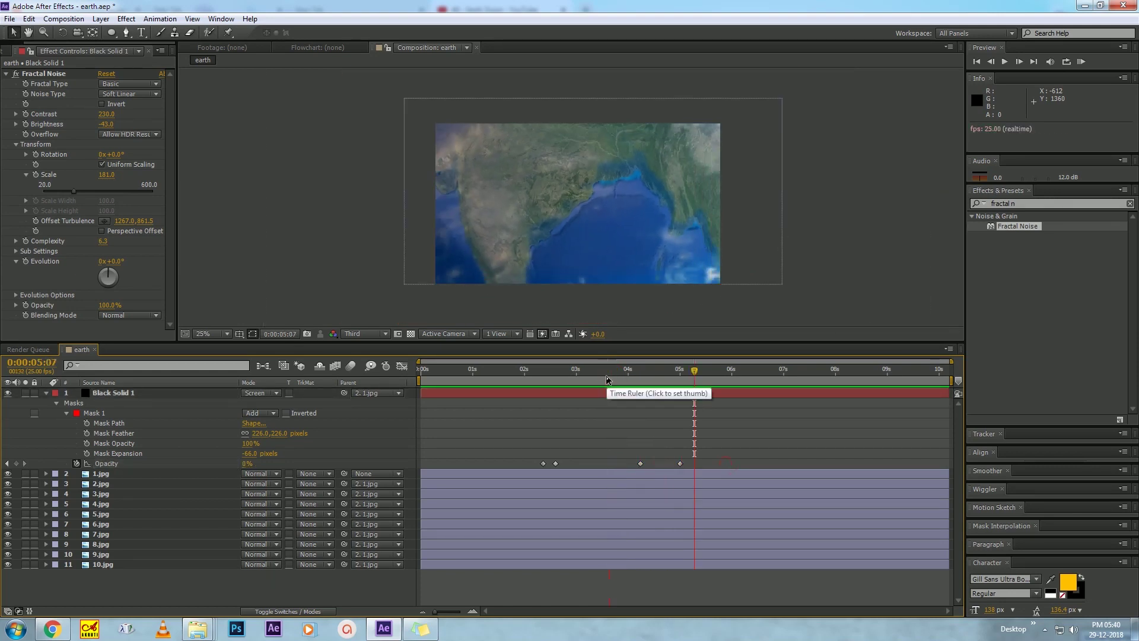
- Create a new black solid layer, Black Solid 2
key(k)
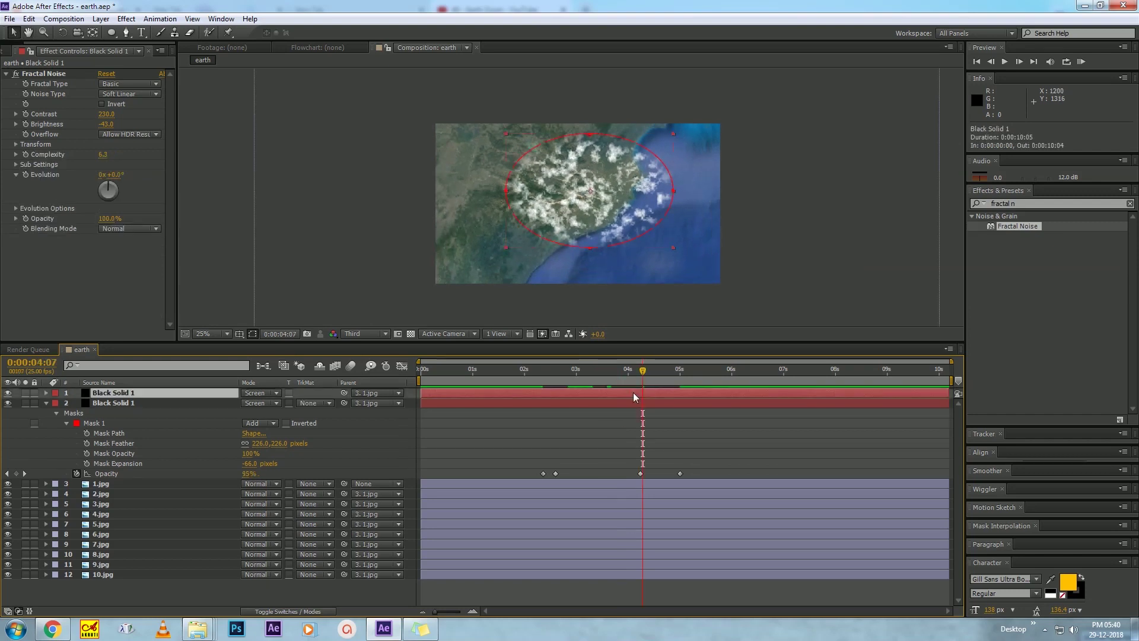
right_click(610, 423)
mouse_move(644, 432)
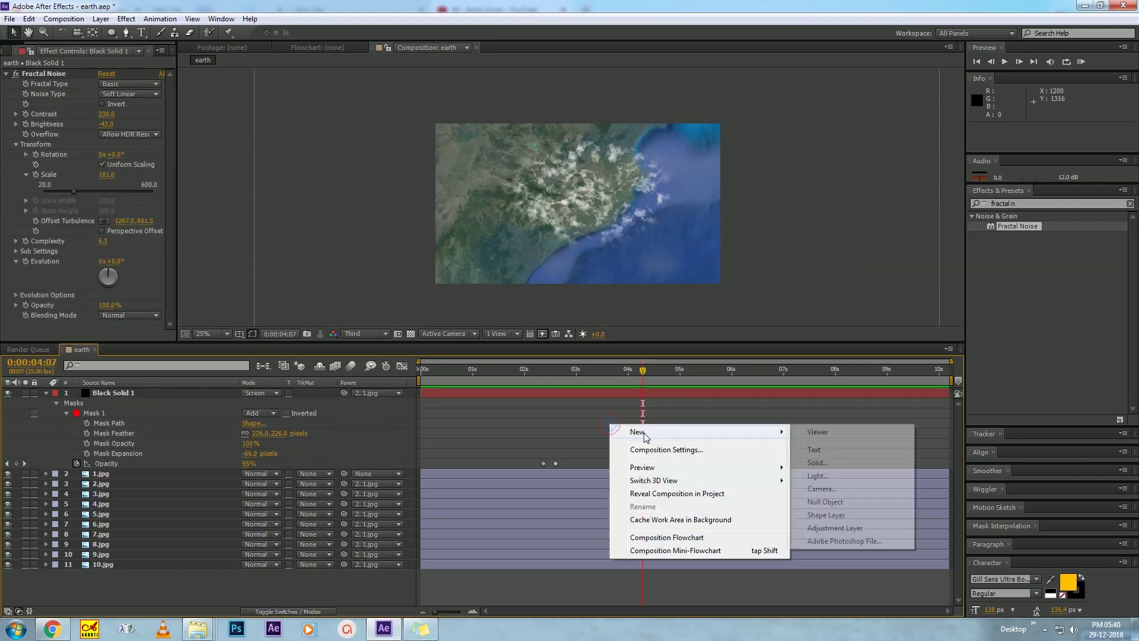
click(840, 463)
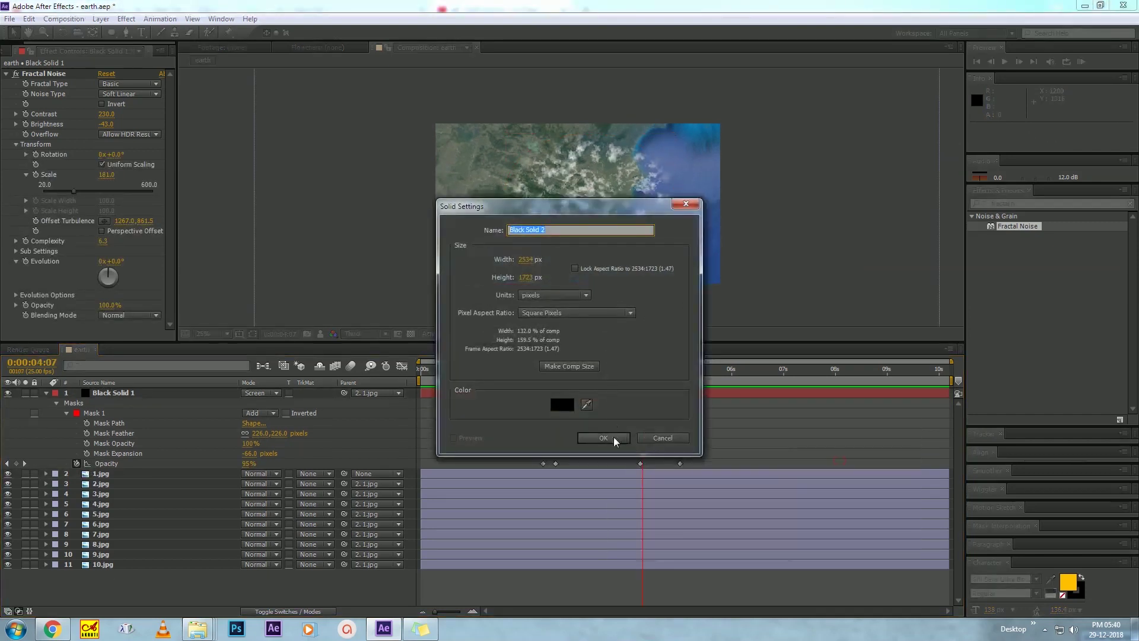
click(612, 437)
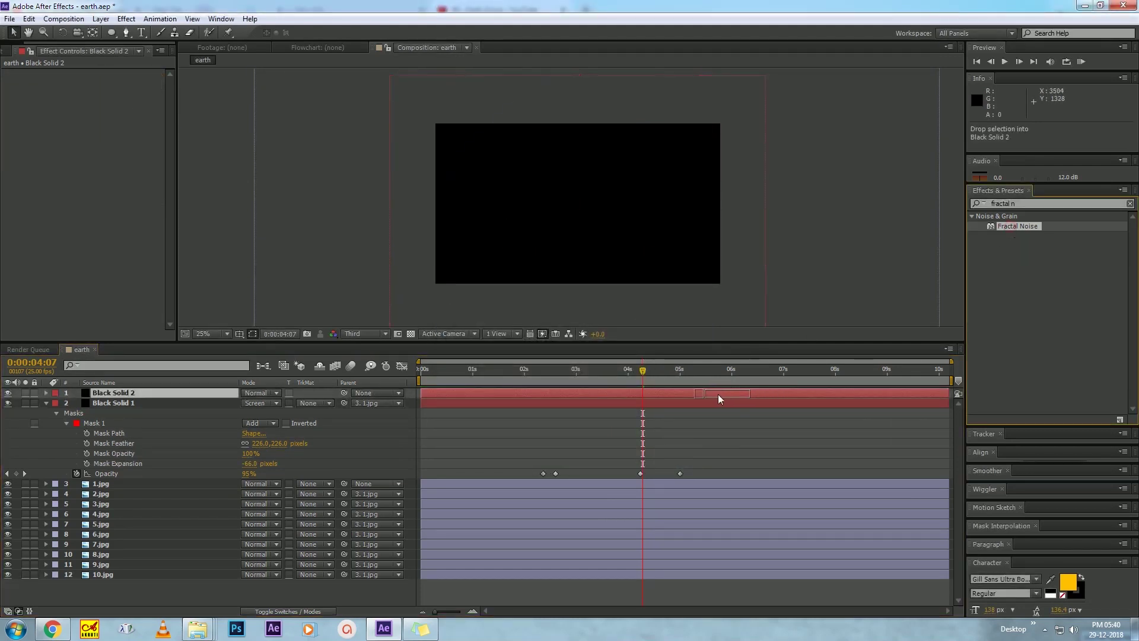
- Apply Fractal Noise with higher contrast, larger scale and lower brightness, blended in Screen mode
drag(1017, 226, 718, 394)
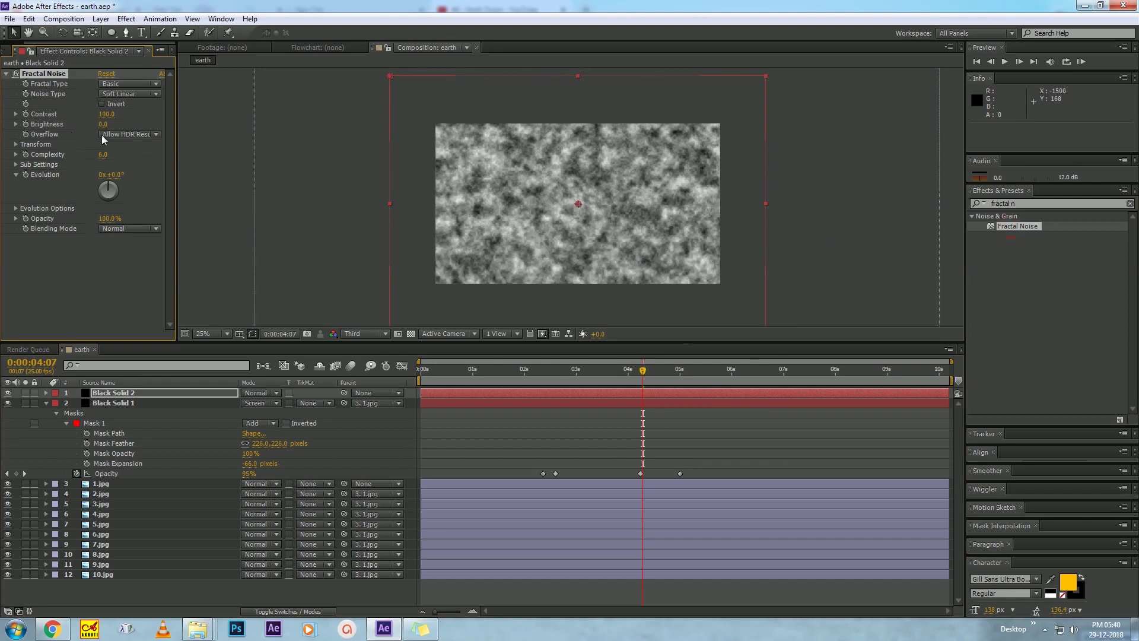
drag(122, 116, 140, 116)
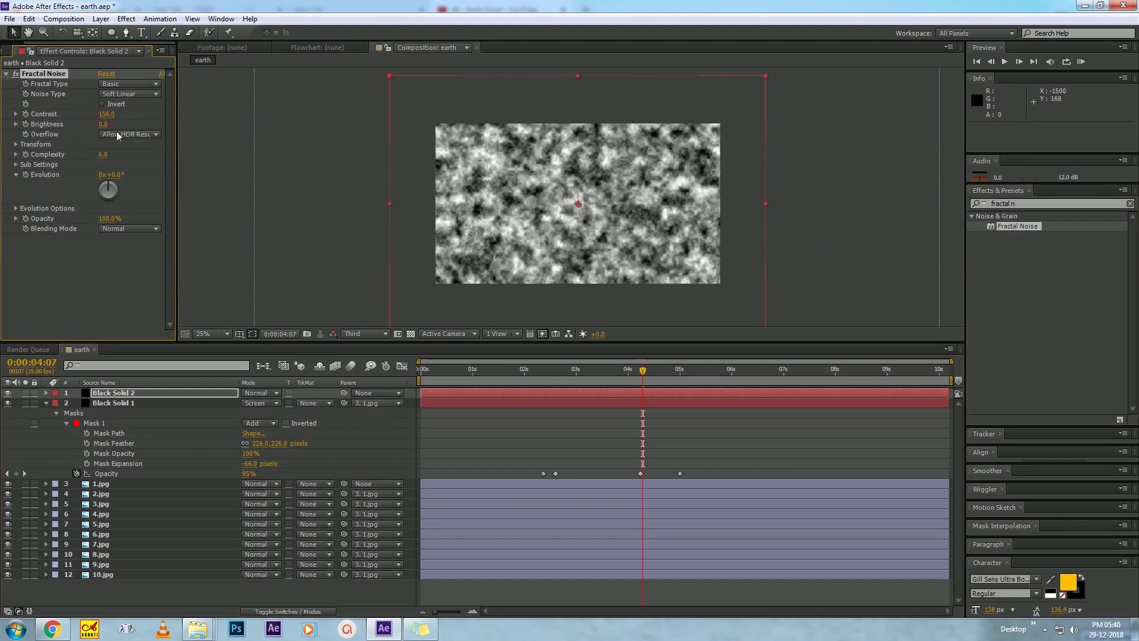
click(16, 144)
mouse_move(107, 175)
mouse_down()
mouse_move(119, 174)
mouse_move(93, 180)
mouse_up()
drag(94, 124, 95, 125)
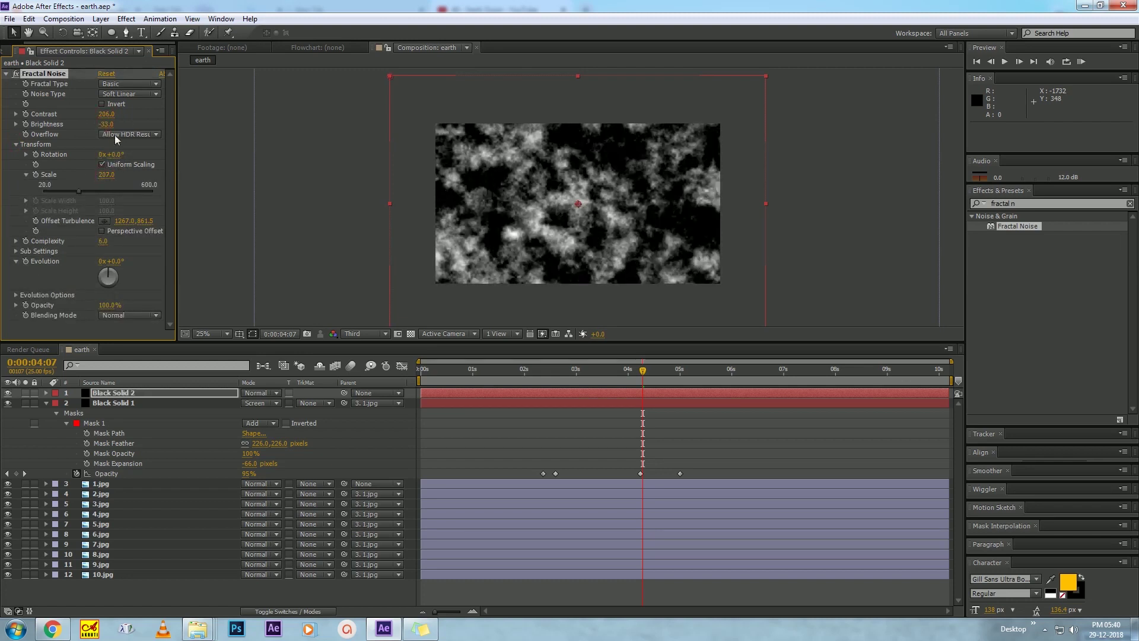
click(258, 392)
click(296, 245)
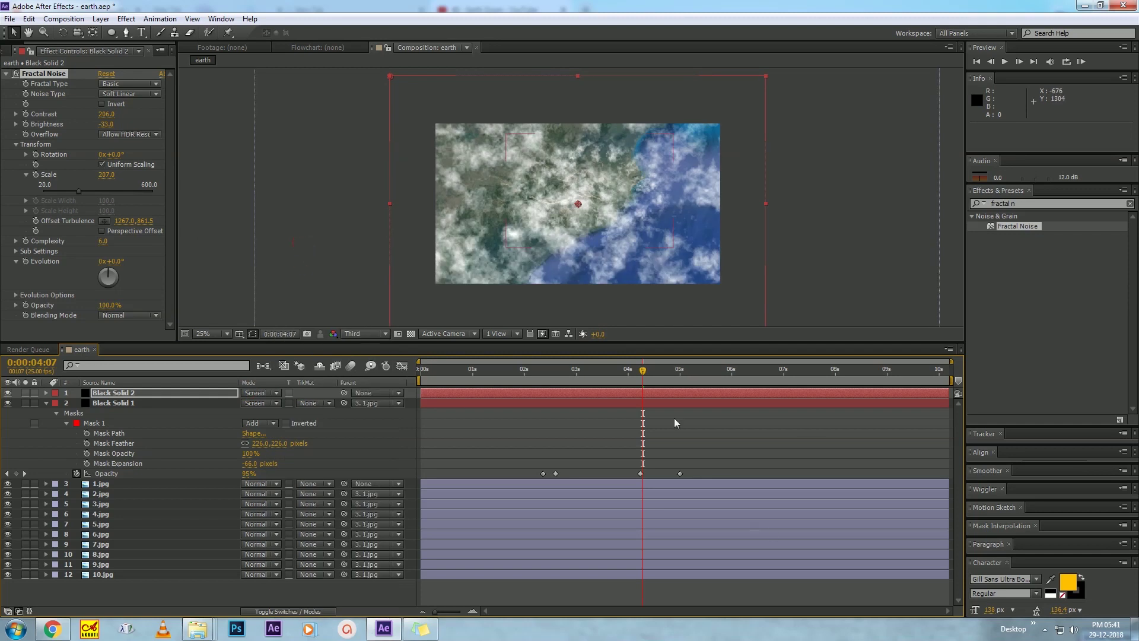
- Scale the cloud layer up to about 720%, reposition it and parent it to 1.jpg
click(649, 393)
key(alt+shift+s)
drag(261, 403, 391, 406)
drag(601, 227, 657, 210)
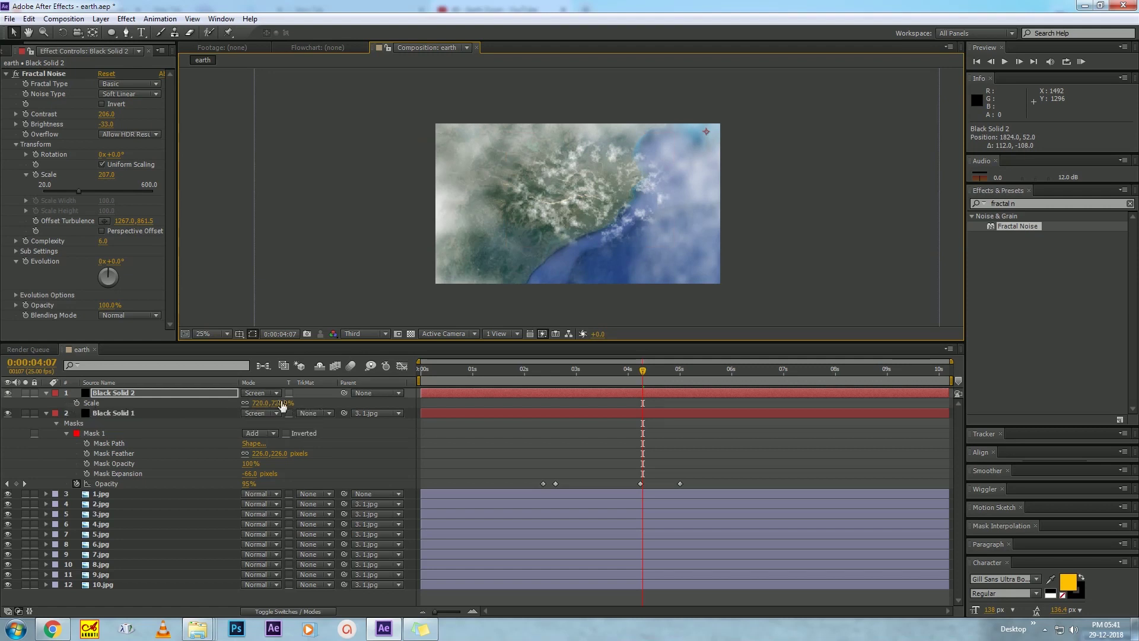
drag(343, 393, 95, 494)
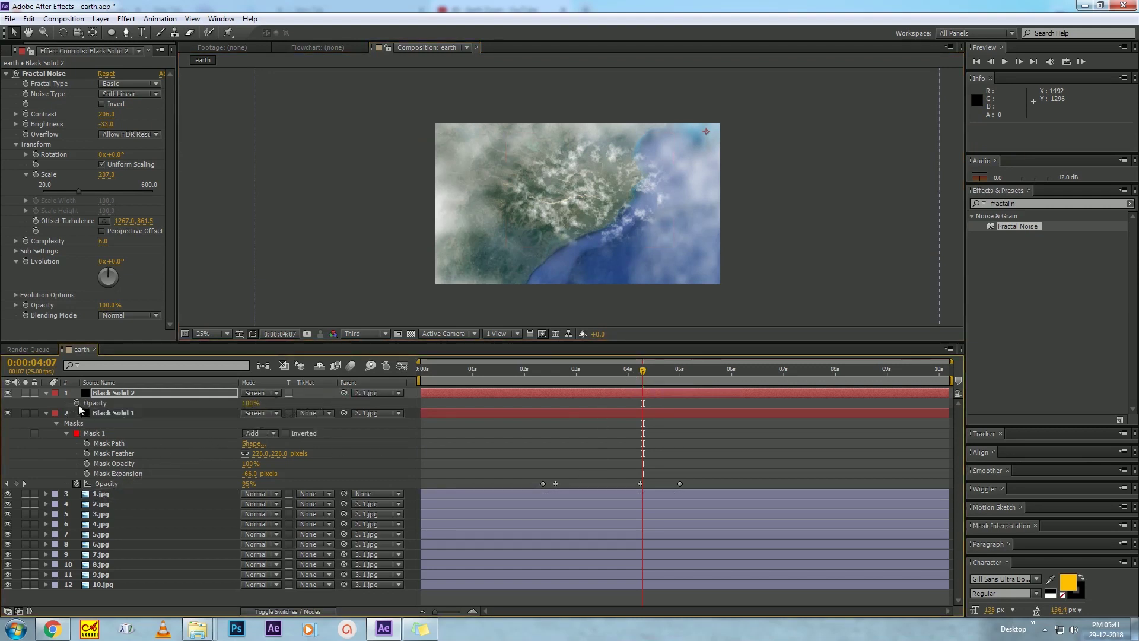
- Keyframe the cloud Opacity from 0% to 100%, shift the fade earlier and preview it
key(alt+shift+t)
mouse_move(255, 403)
mouse_down()
mouse_move(246, 407)
mouse_move(261, 407)
mouse_up()
key(space)
click(596, 372)
shift+click(642, 403)
drag(640, 405, 609, 408)
key(space)
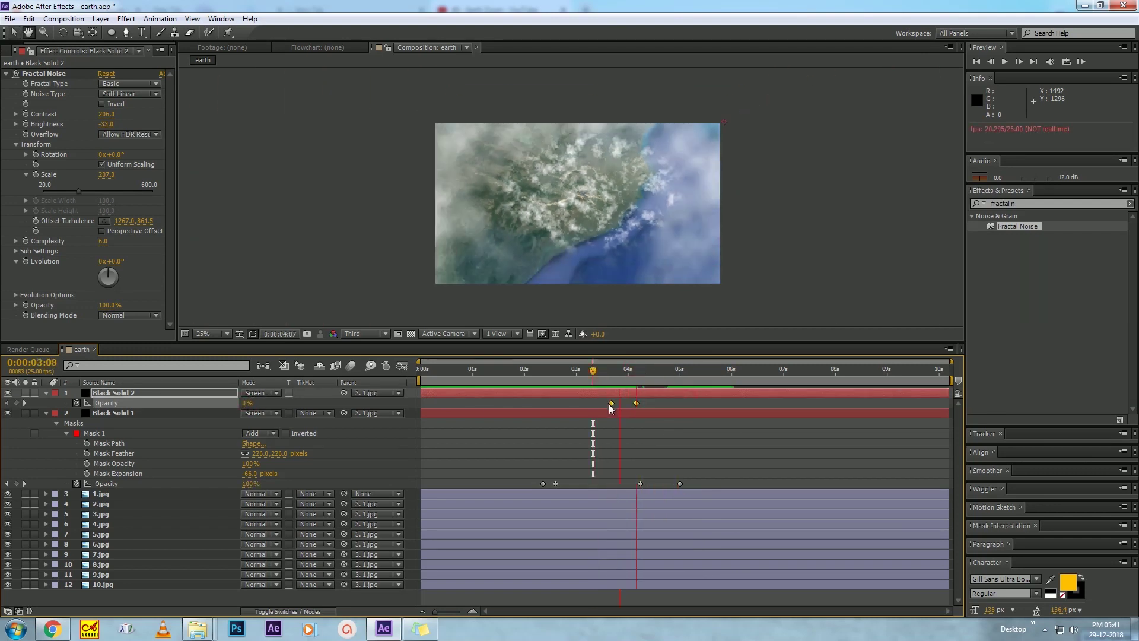
- Give Black Solid 2 an elliptical mask with a 421-pixel feather and scrub to check the clouds
click(661, 394)
double_click(112, 32)
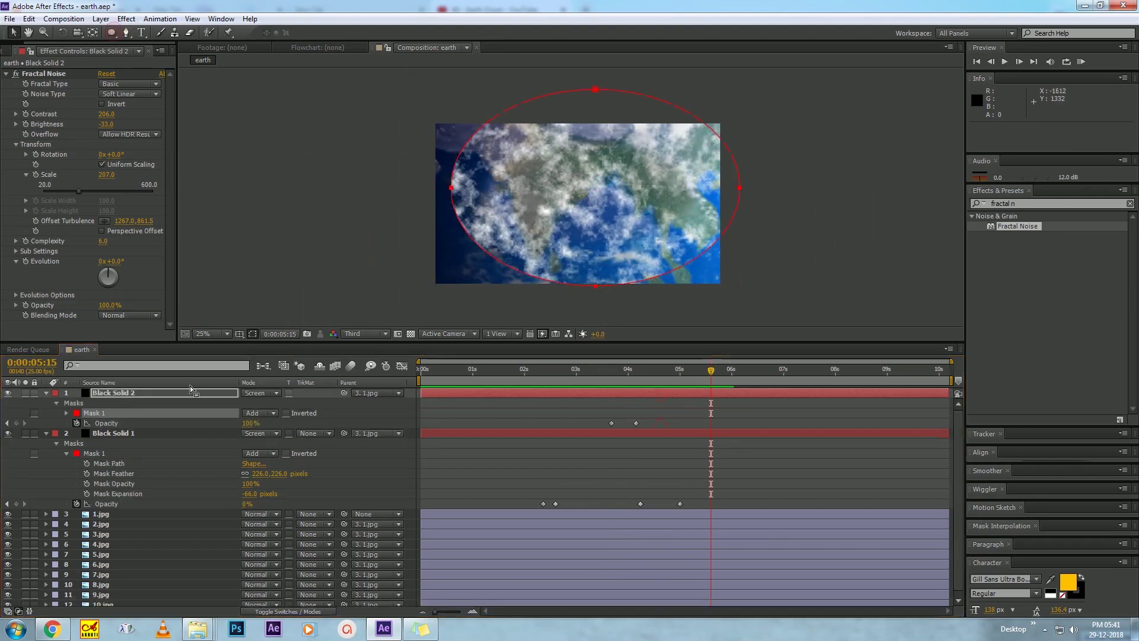
click(67, 413)
mouse_move(262, 434)
mouse_down()
mouse_move(319, 433)
mouse_move(271, 435)
mouse_up()
click(555, 443)
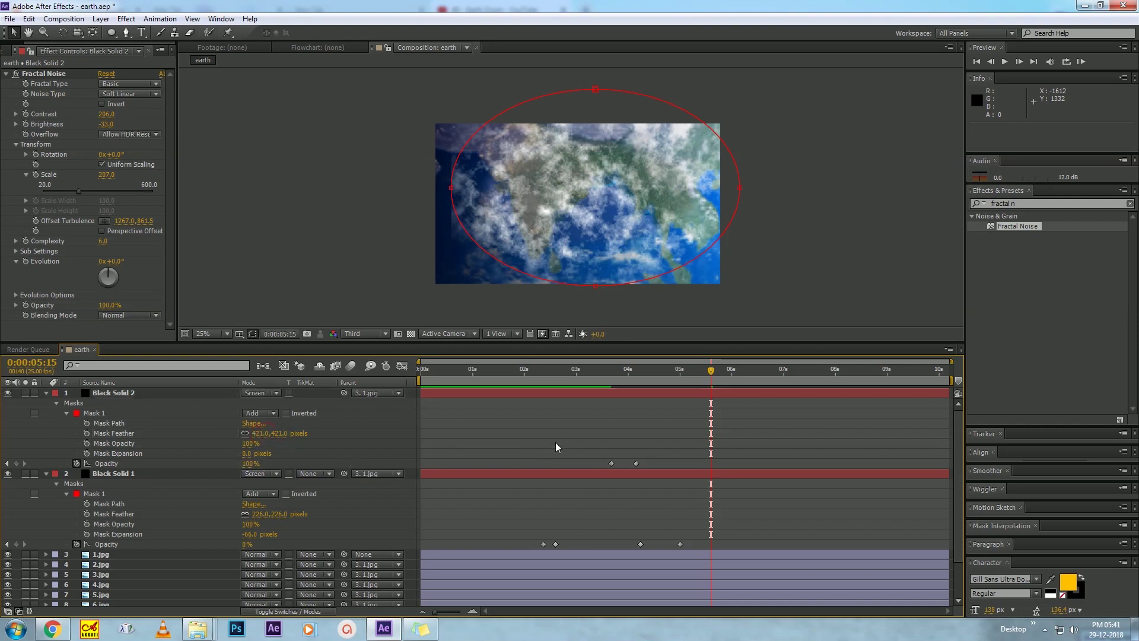
click(539, 379)
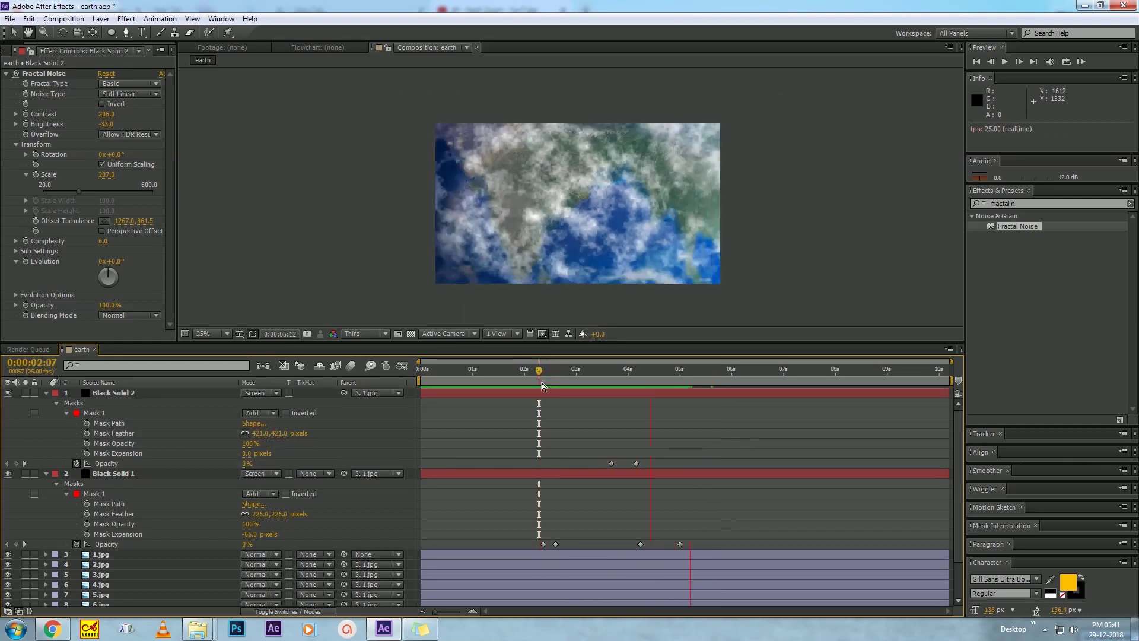
click(608, 375)
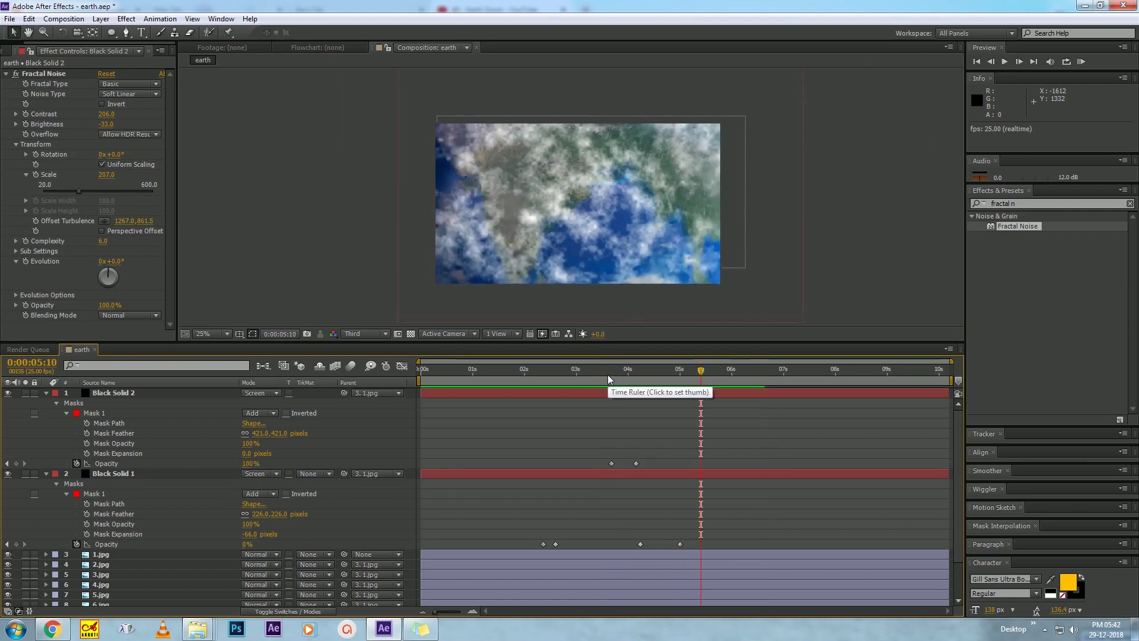
click(636, 374)
- Add opacity keyframes near 5:09 and 6:05 so the clouds fade to 0%, then preview
click(698, 375)
click(698, 393)
key(ctrl+grave)
key(t)
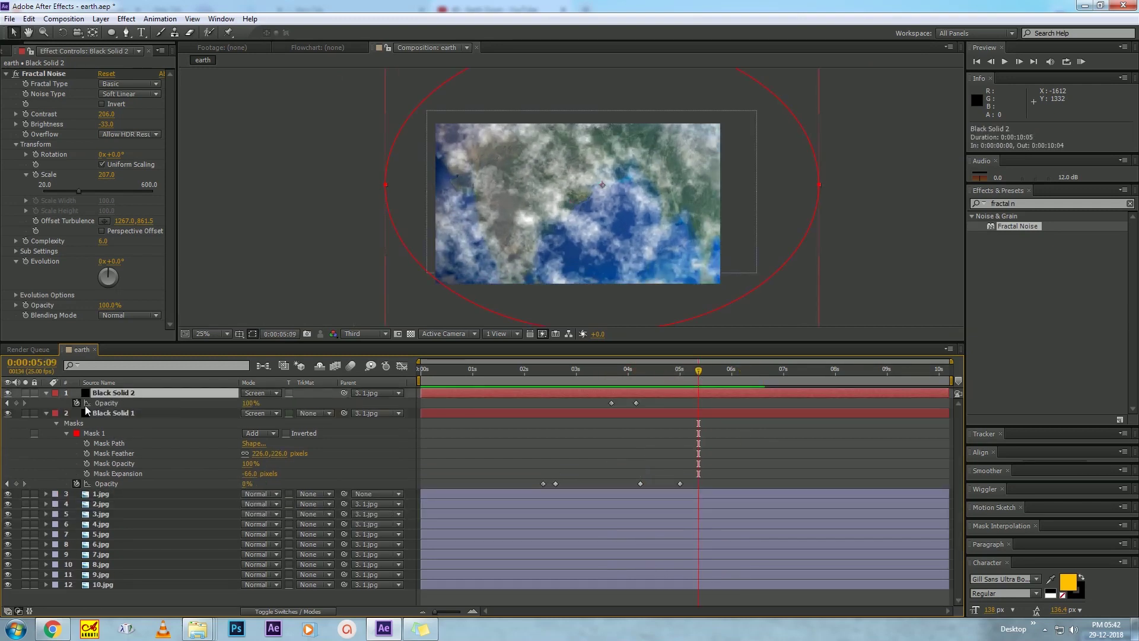
click(16, 402)
click(759, 372)
drag(251, 402, 225, 403)
click(696, 372)
key(space)
click(592, 372)
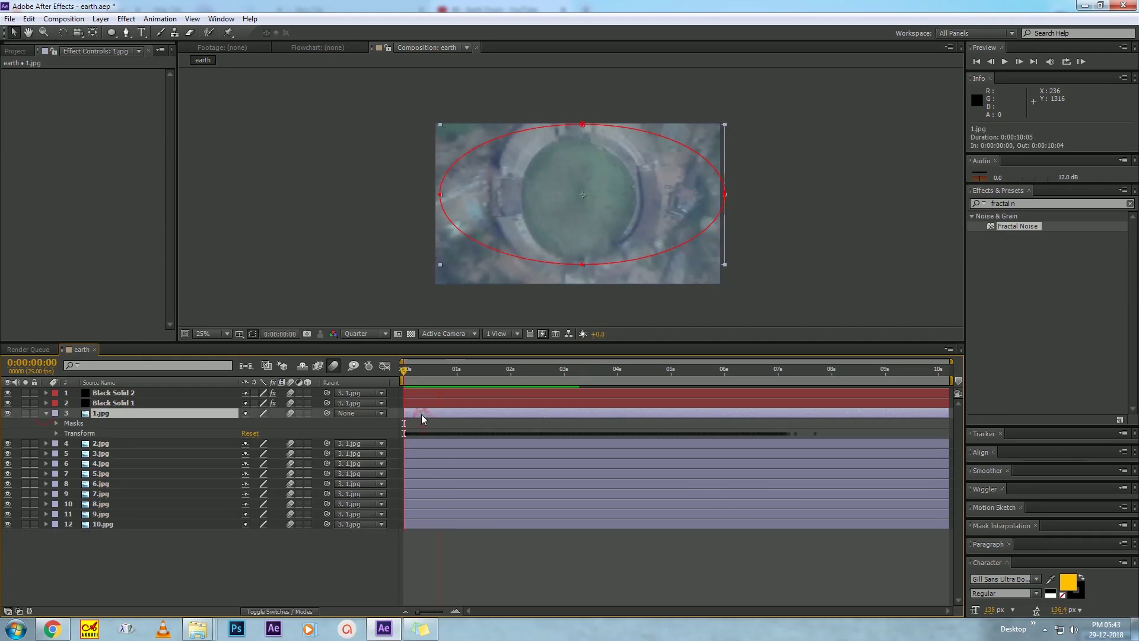
- Keyframe the Rotation of 1.jpg at 0s and place a second keyframe near 5 seconds
key(r)
click(77, 423)
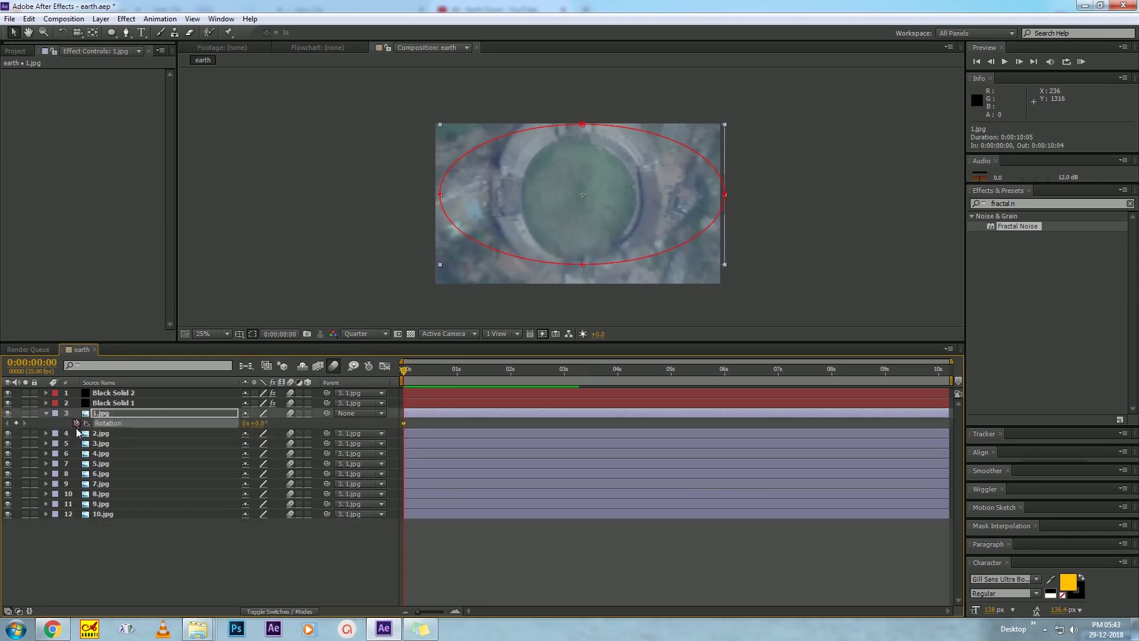
mouse_move(439, 376)
mouse_down()
mouse_move(749, 375)
mouse_move(671, 374)
mouse_up()
drag(404, 422, 445, 423)
drag(671, 422, 669, 421)
- Set the starting rotation of 1.jpg to 119° and RAM-preview the spin
key(Home)
drag(255, 423, 289, 426)
click(440, 541)
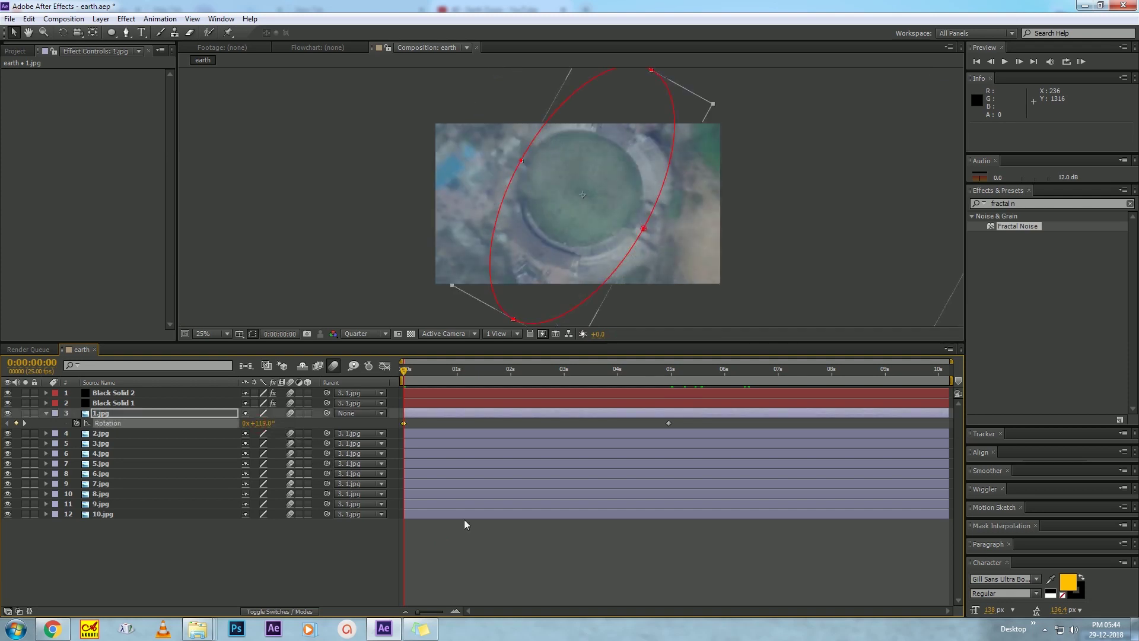
click(477, 536)
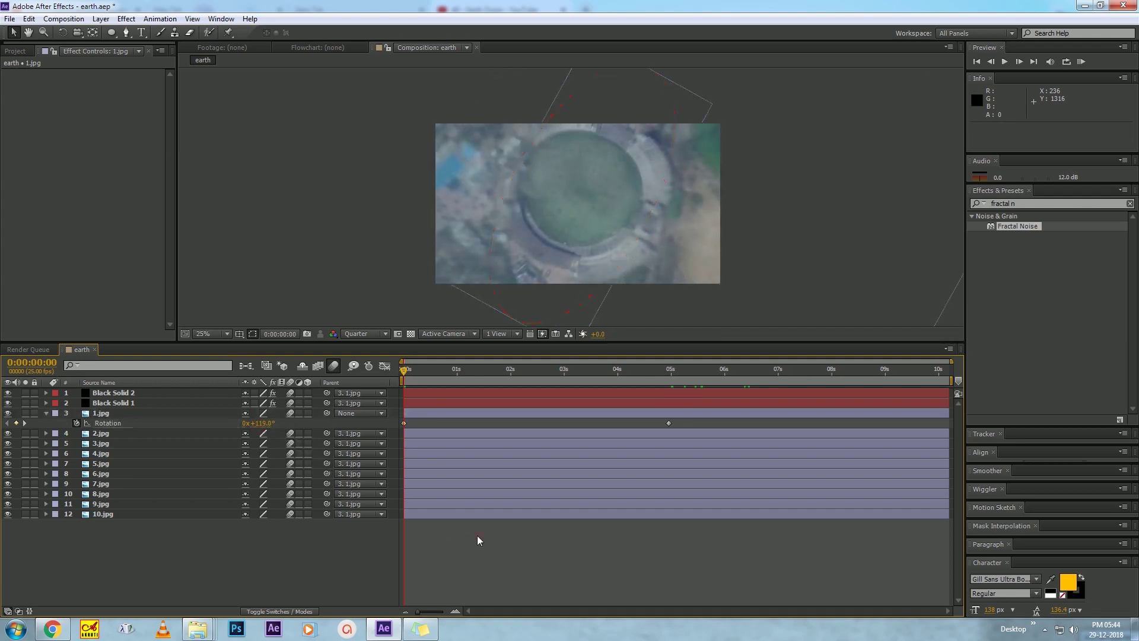
key(KP_0)
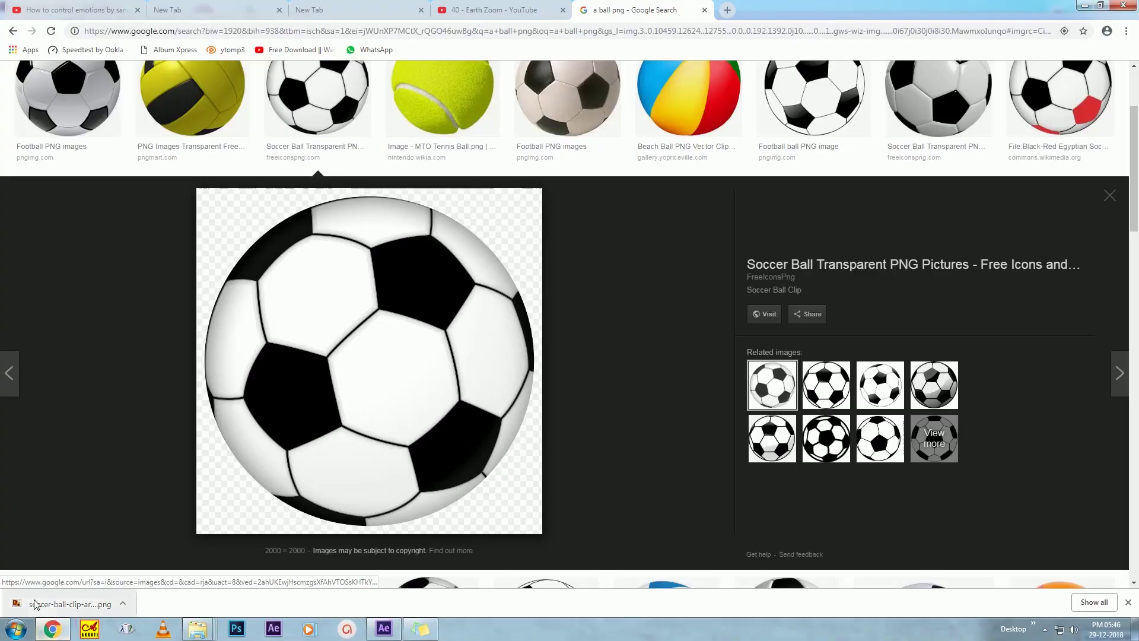
- Import the soccer-ball PNG, place it above 1.jpg and shrink its Scale over the stadium centre
mouse_move(34, 603)
mouse_down()
mouse_move(231, 376)
mouse_move(71, 169)
mouse_move(53, 252)
mouse_move(60, 306)
mouse_up()
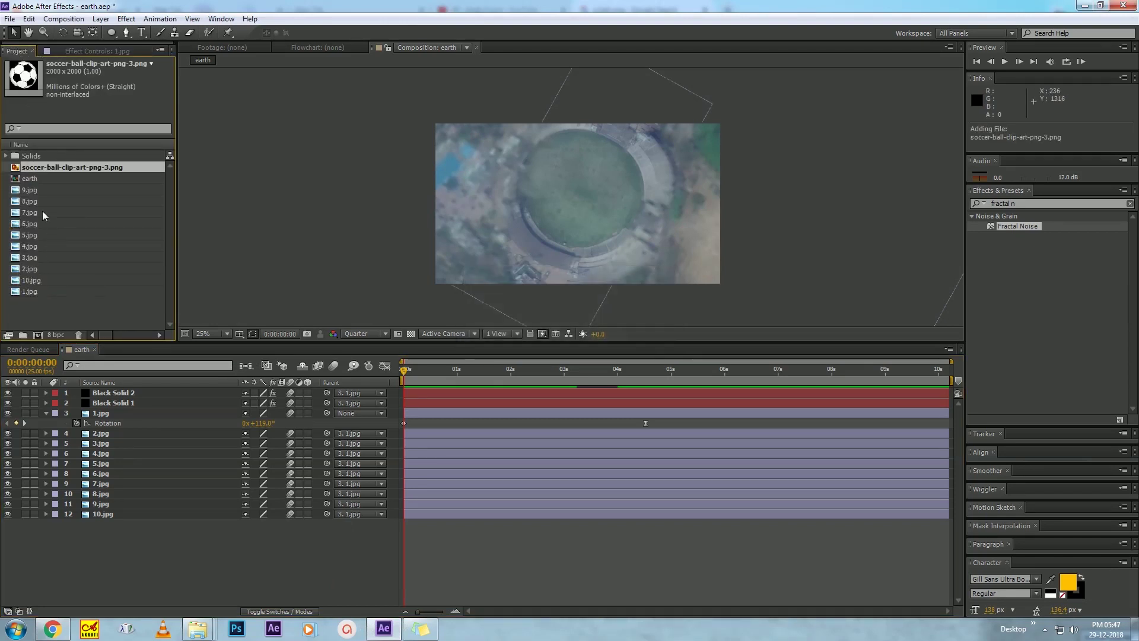
mouse_move(31, 170)
mouse_down()
mouse_move(92, 417)
mouse_move(99, 394)
mouse_up()
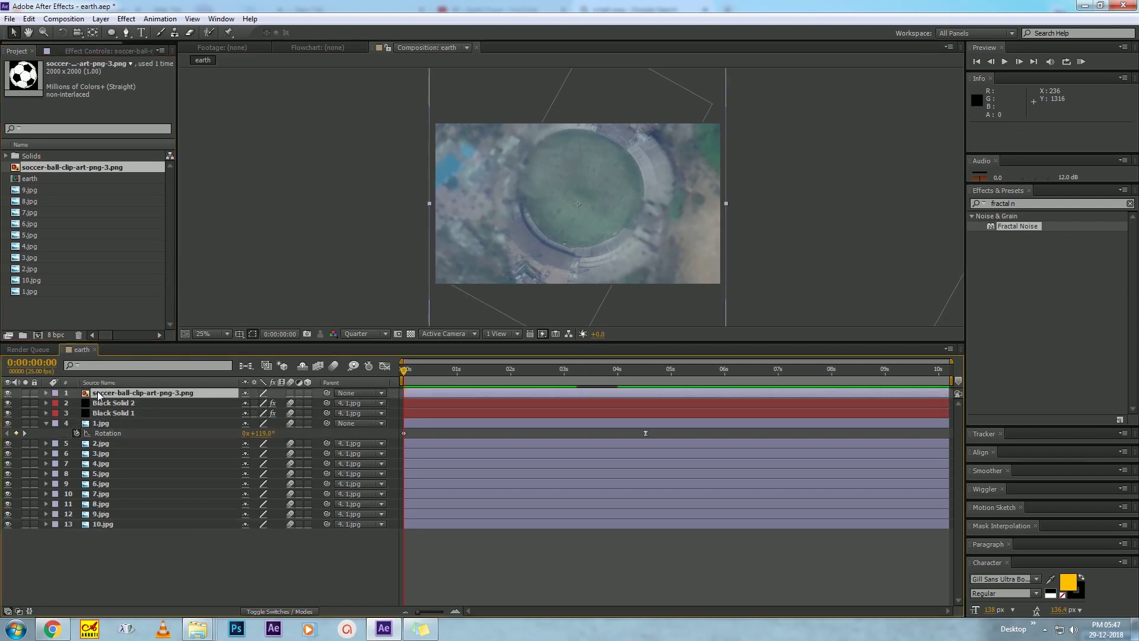
click(504, 585)
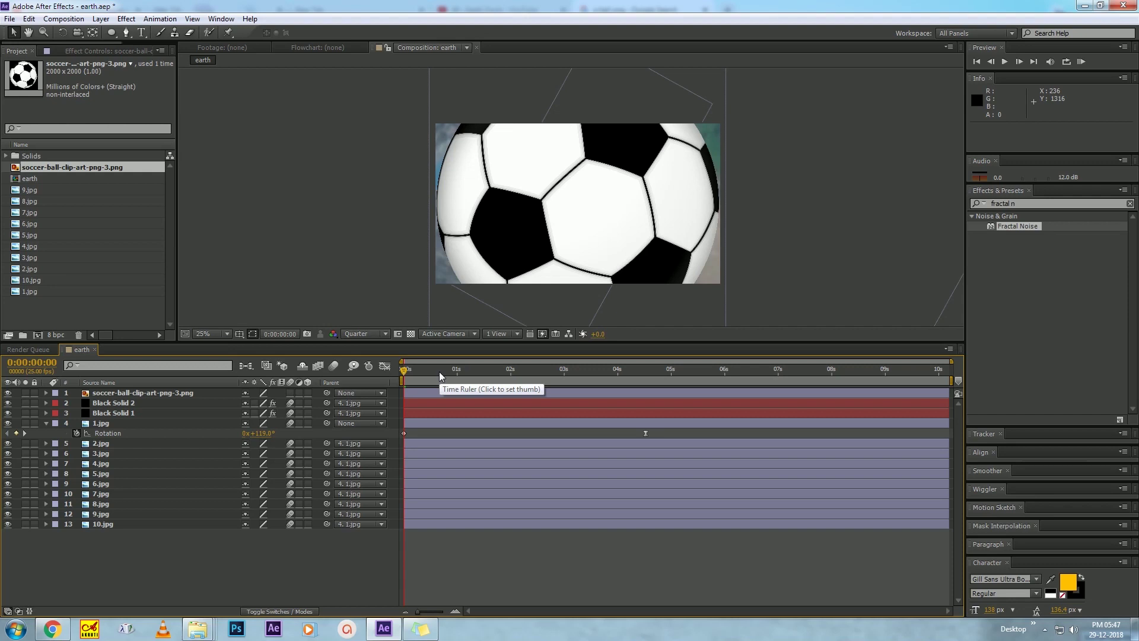
click(432, 395)
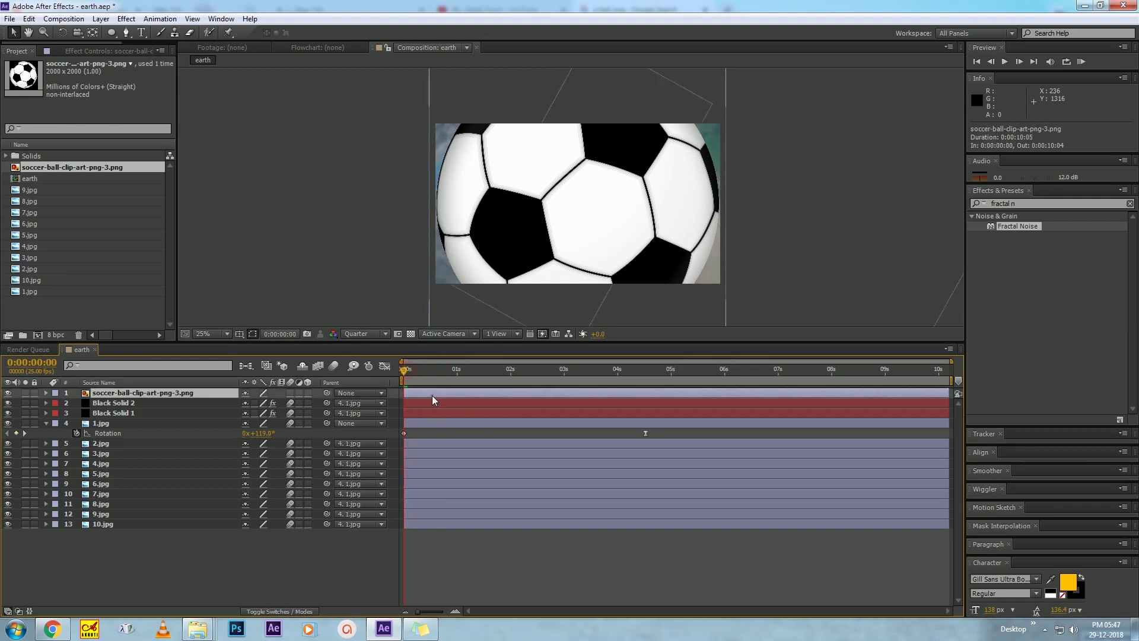
key(s)
drag(261, 403, 267, 404)
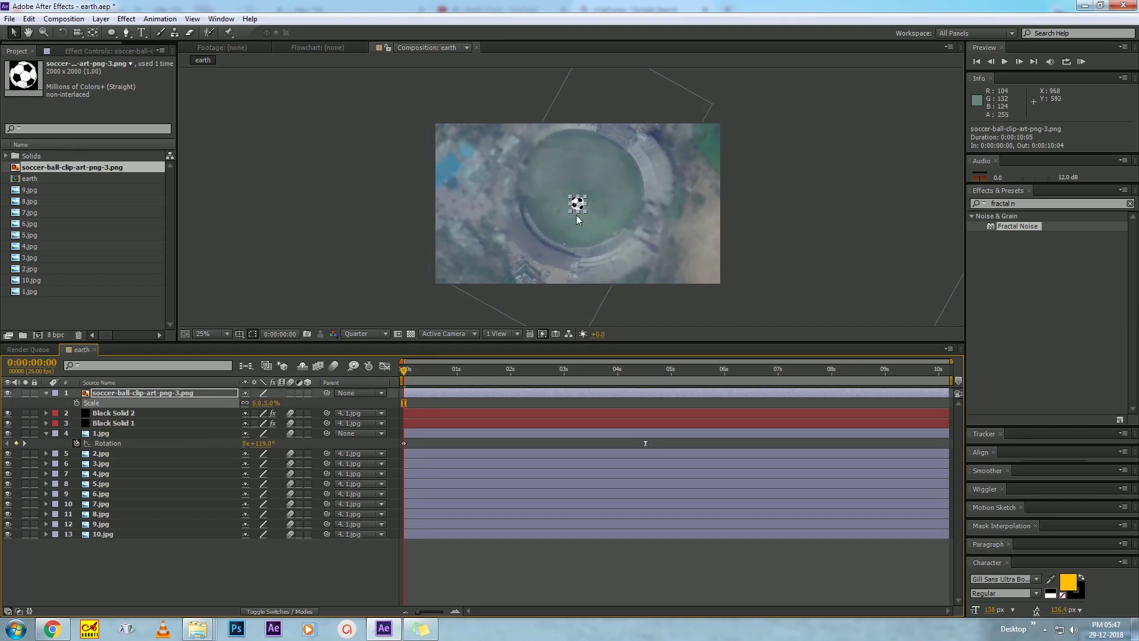
- Move the soccer ball up onto the field and scale it to 26%
scroll(582, 218, up, 2)
drag(586, 218, 586, 189)
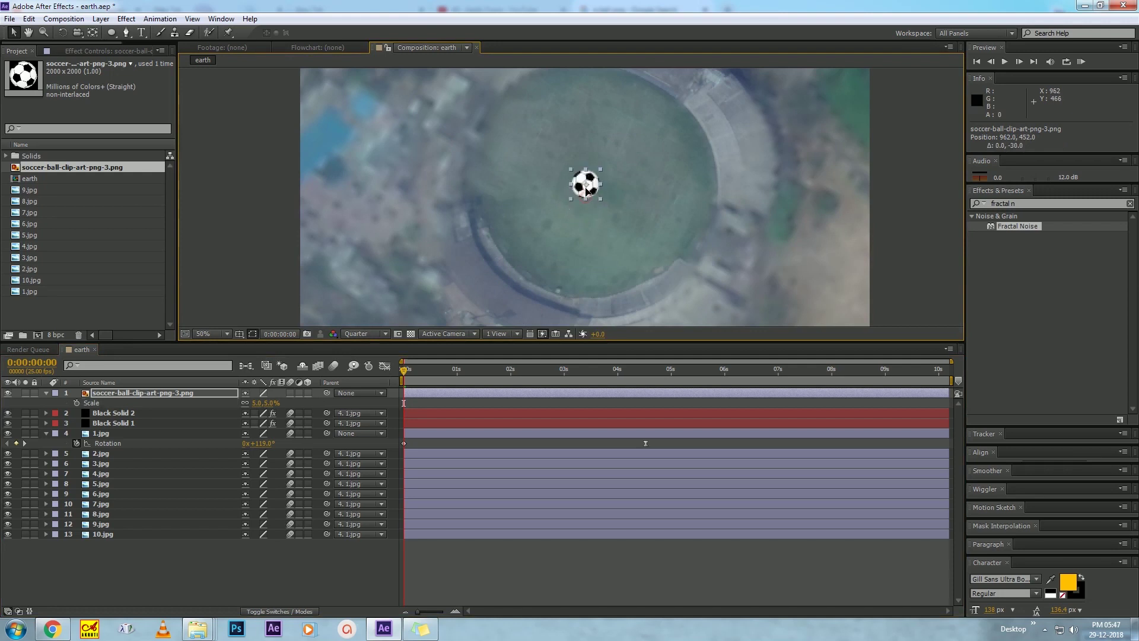
scroll(585, 190, down, 2)
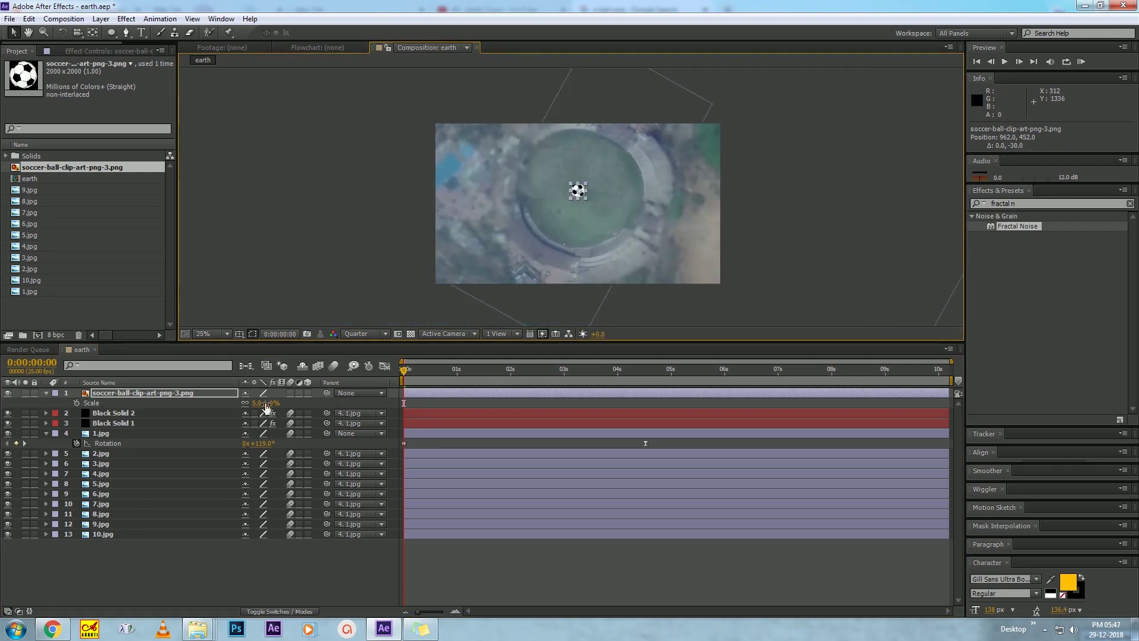
drag(265, 407, 279, 403)
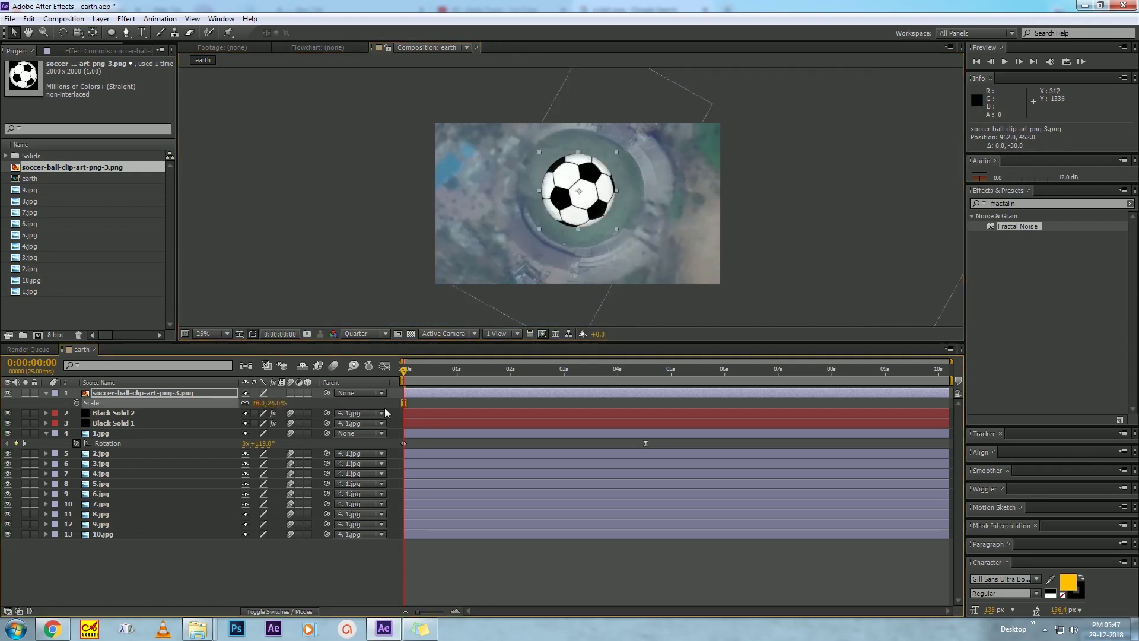
click(411, 396)
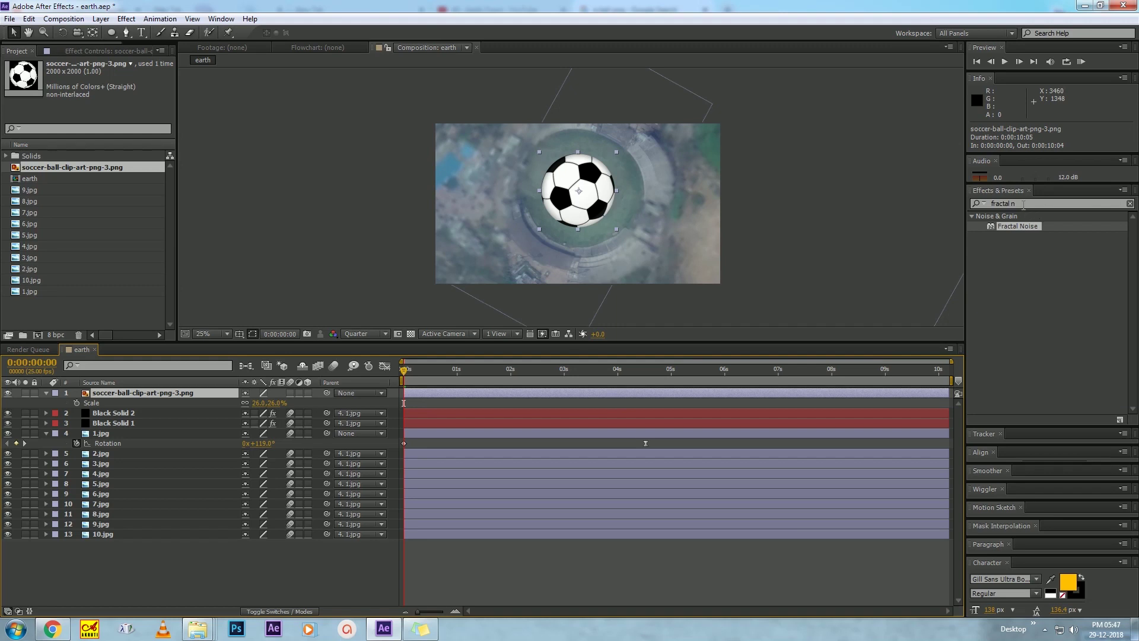
- Parent the soccer ball to 1.jpg, give 1.jpg a Fuchsia label, and preview the comp
drag(326, 393, 115, 432)
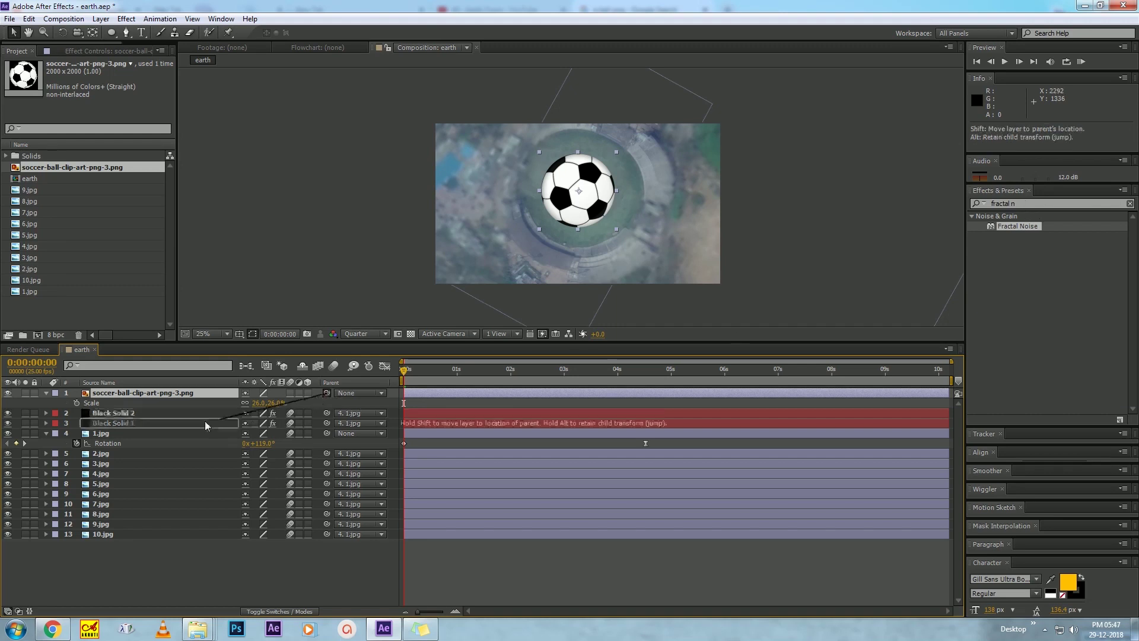
click(427, 552)
click(413, 434)
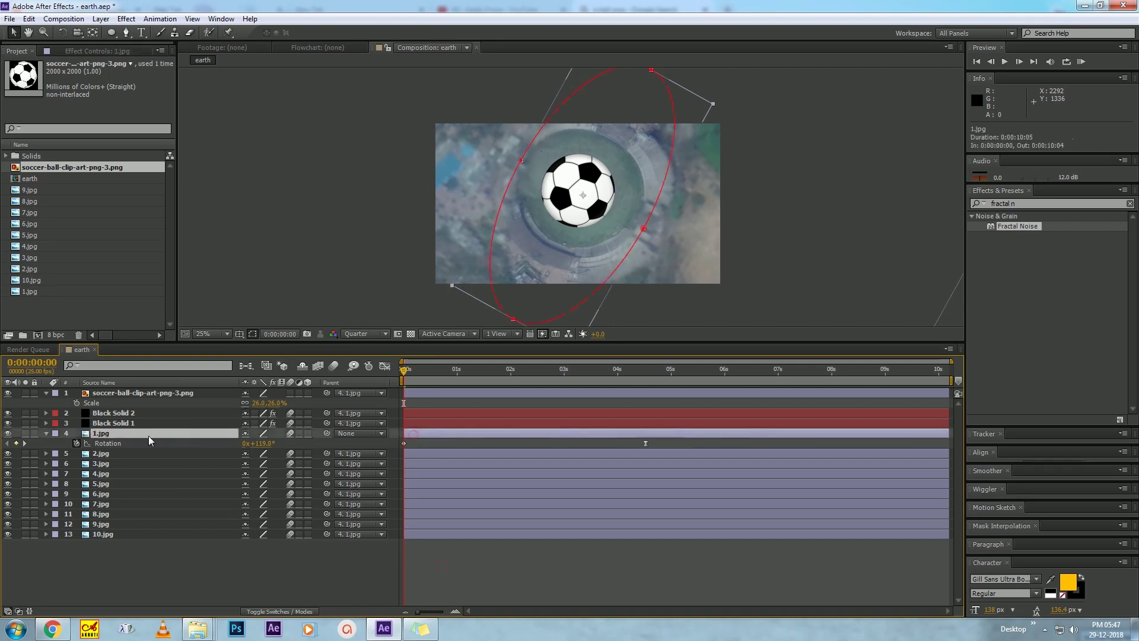
click(55, 433)
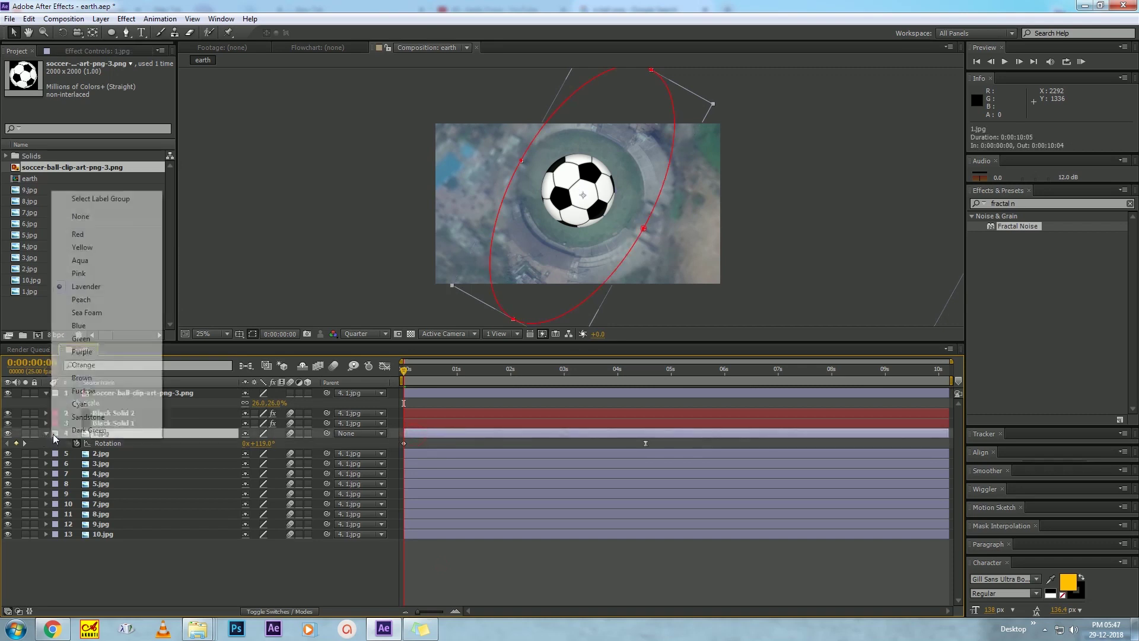
click(84, 390)
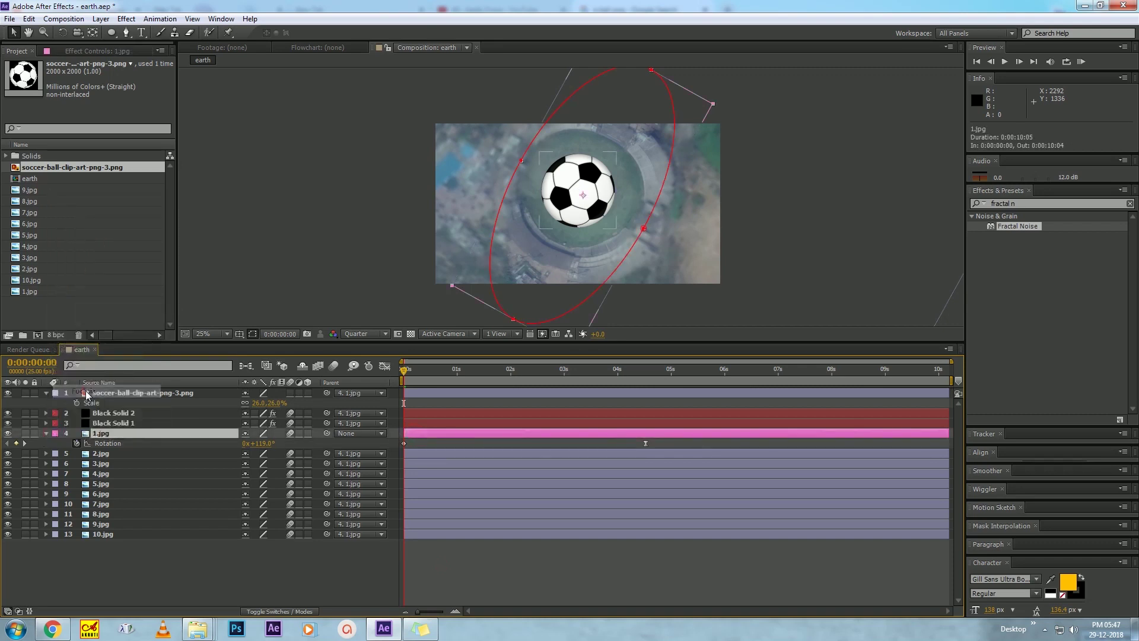
click(509, 573)
key(space)
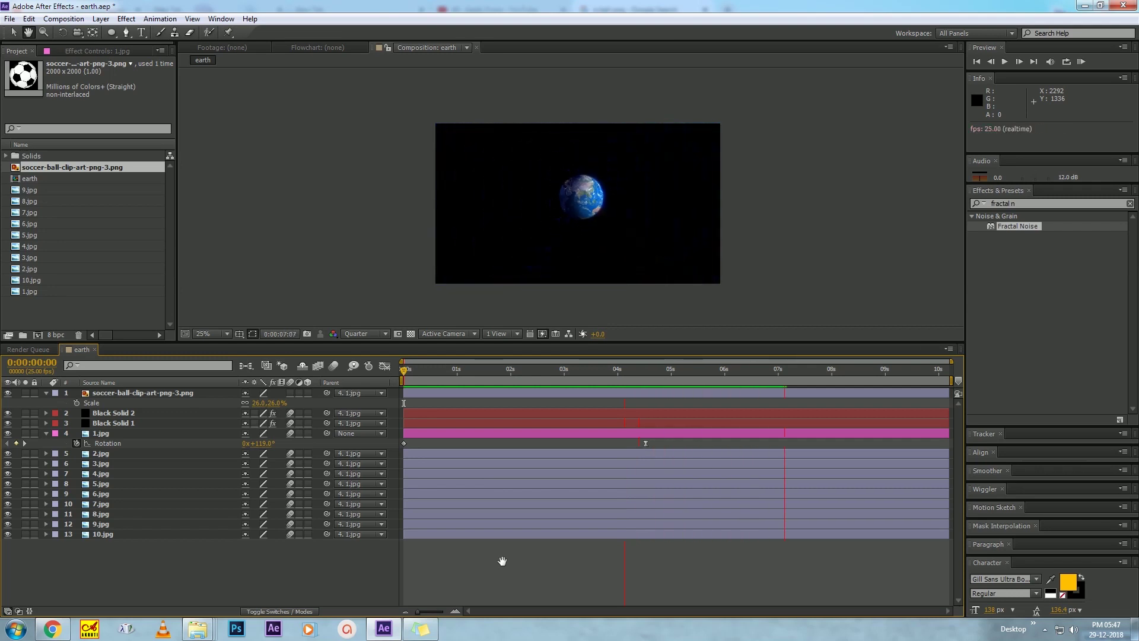
key(space)
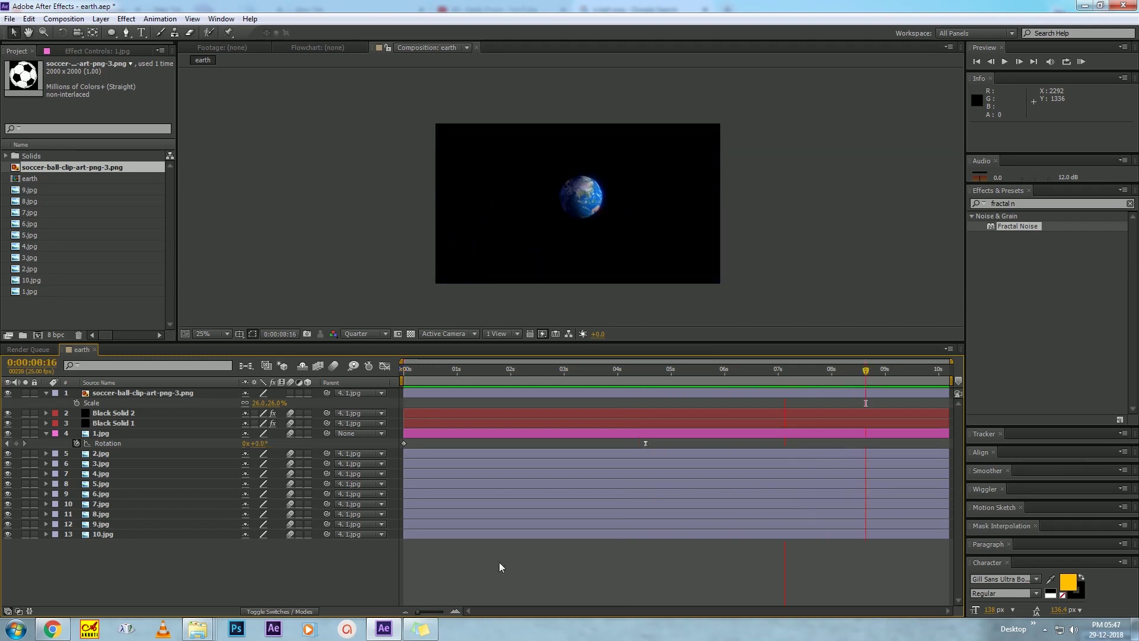
key(space)
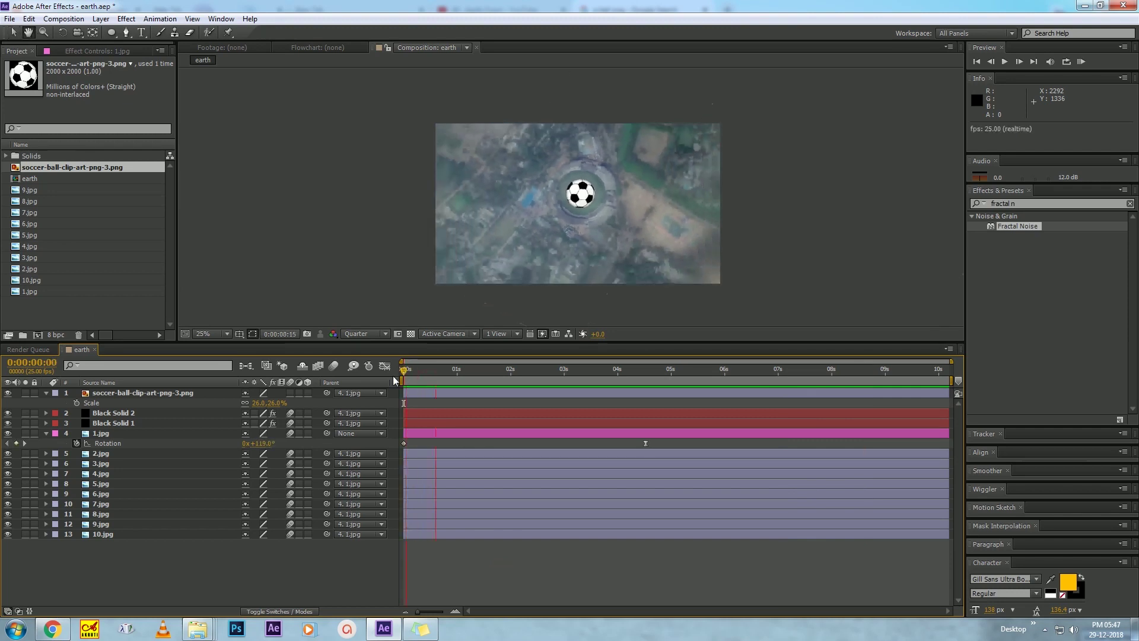